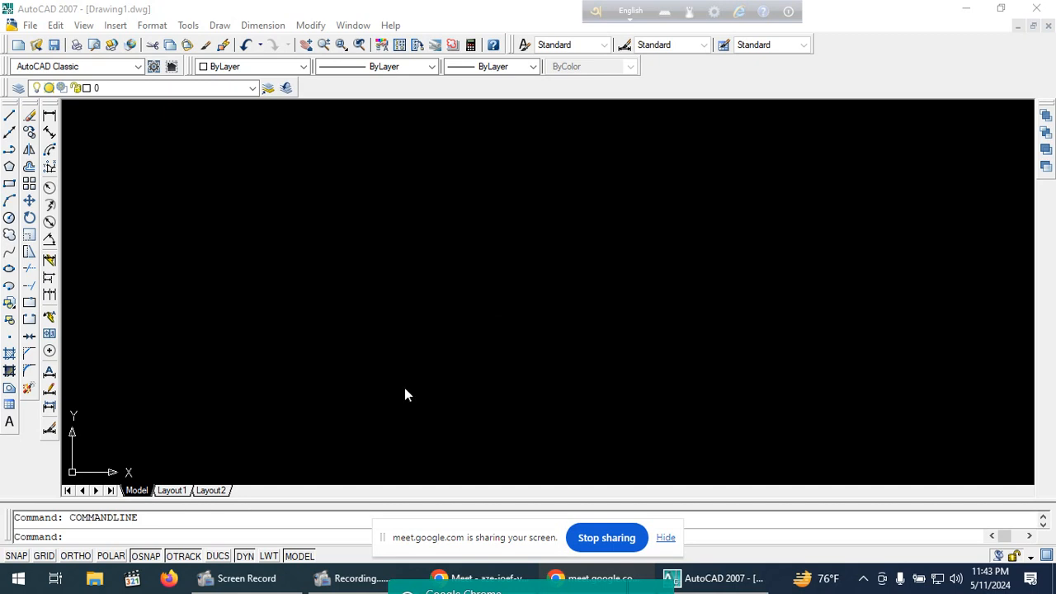
{"action": "mouse_move", "coordinate": [294, 564]}
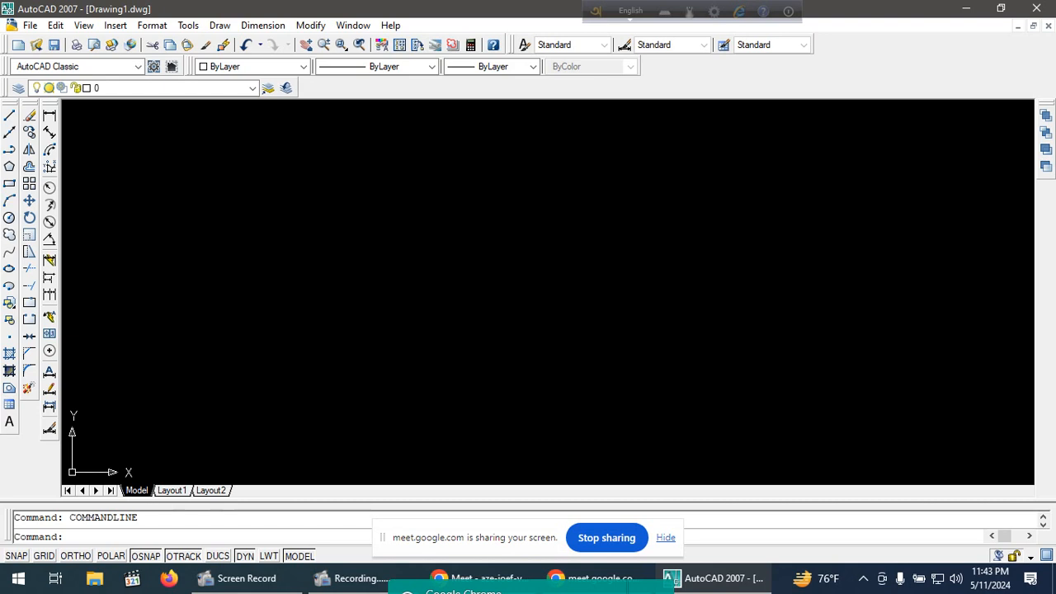
{"action": "scroll", "coordinate": [431, 290], "scroll_direction": "down", "scroll_amount": 4}
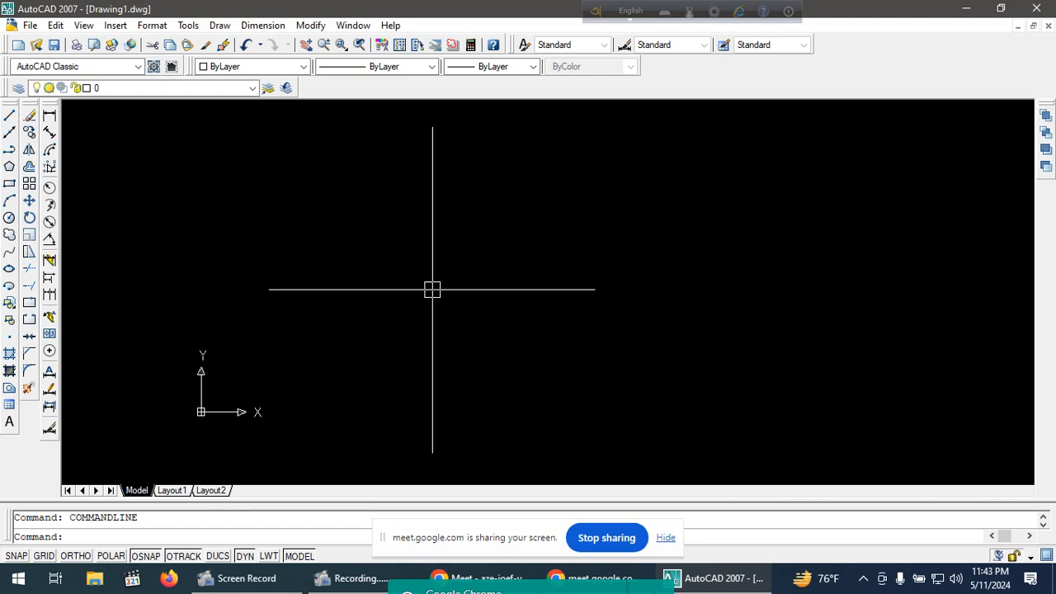
{"action": "scroll", "coordinate": [430, 293], "scroll_direction": "up", "scroll_amount": 2}
{"action": "scroll", "coordinate": [431, 293], "scroll_direction": "down", "scroll_amount": 2}
{"action": "scroll", "coordinate": [430, 293], "scroll_direction": "up", "scroll_amount": 3}
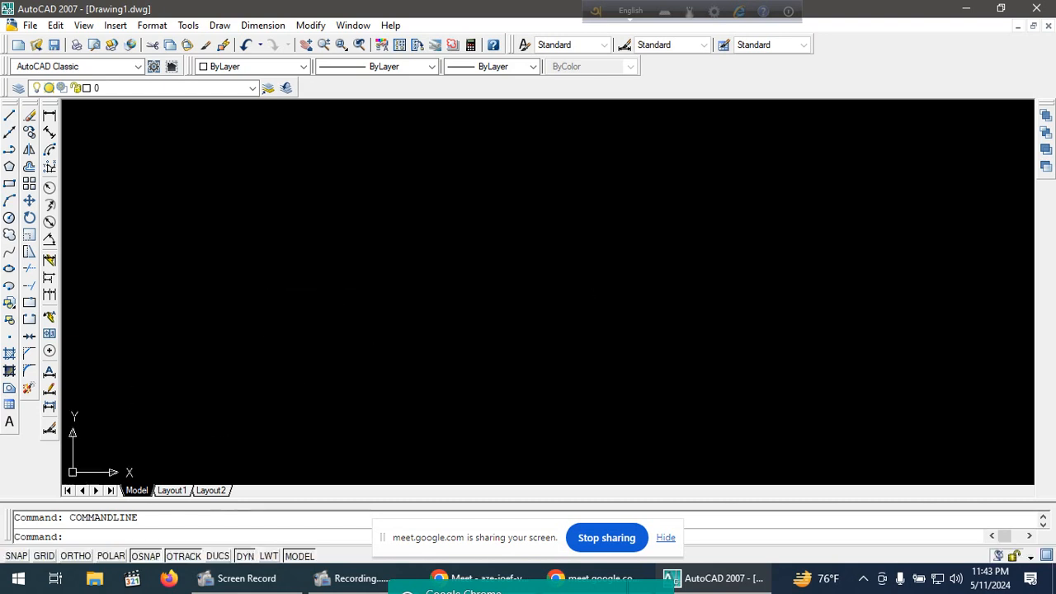
{"action": "scroll", "coordinate": [432, 292], "scroll_direction": "down", "scroll_amount": 3}
{"action": "scroll", "coordinate": [425, 298], "scroll_direction": "up", "scroll_amount": 3}
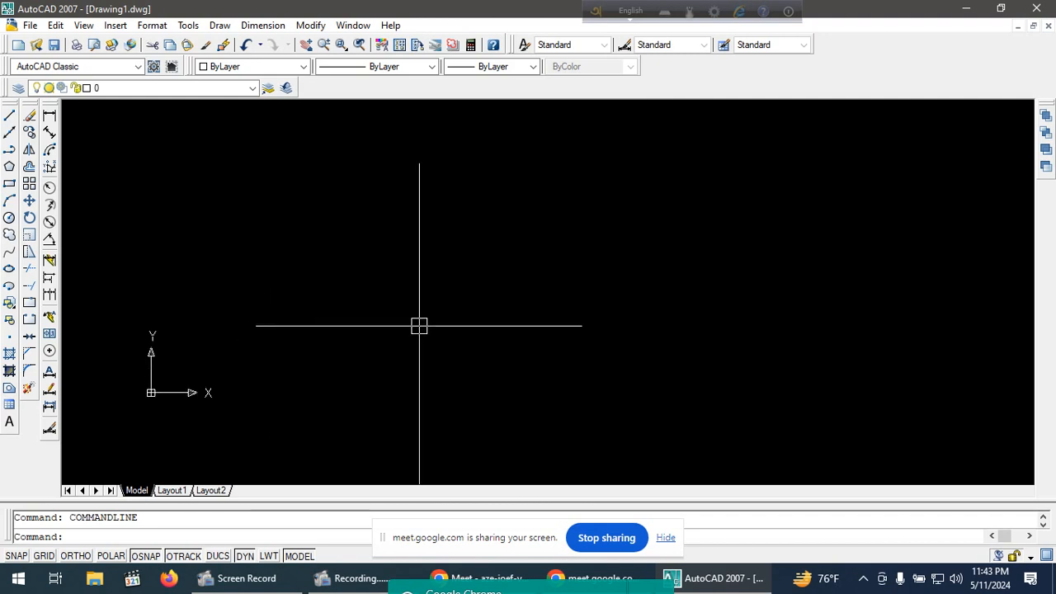
{"action": "scroll", "coordinate": [418, 297], "scroll_direction": "down", "scroll_amount": 3}
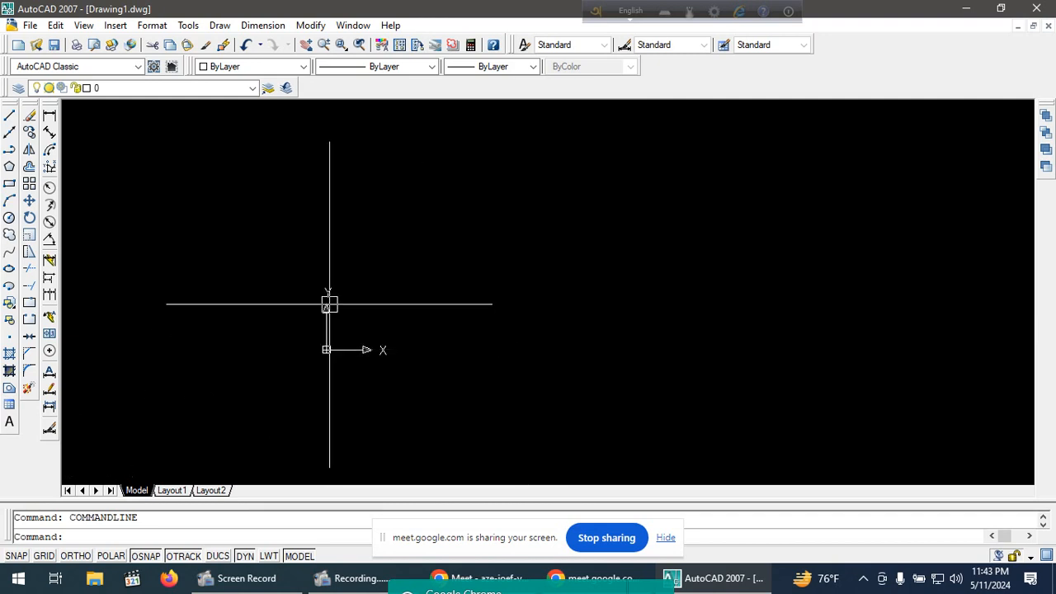
{"action": "scroll", "coordinate": [366, 347], "scroll_direction": "down", "scroll_amount": 5}
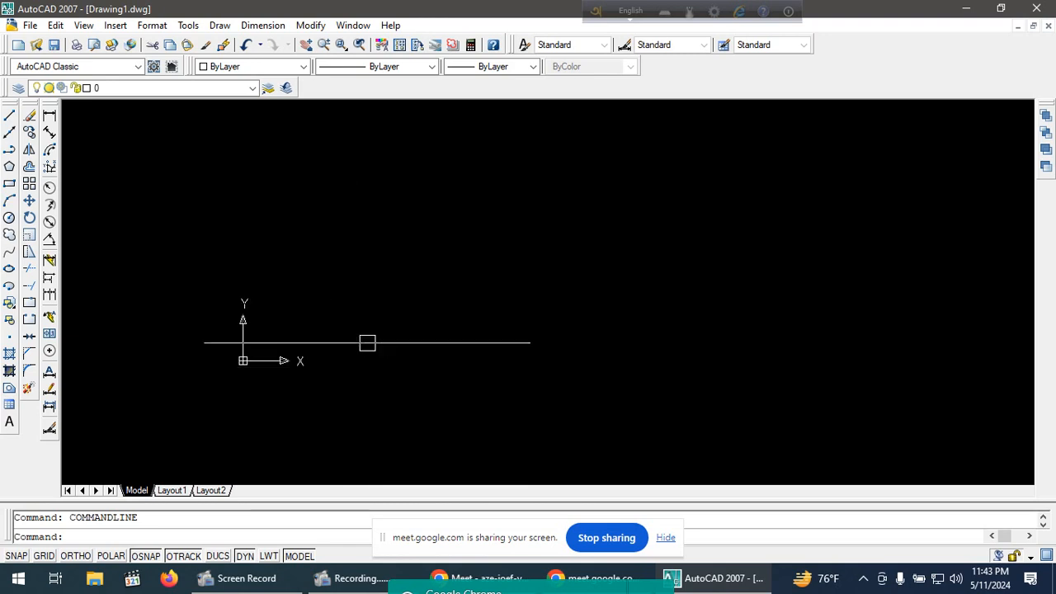
{"action": "scroll", "coordinate": [373, 248], "scroll_direction": "up", "scroll_amount": 4}
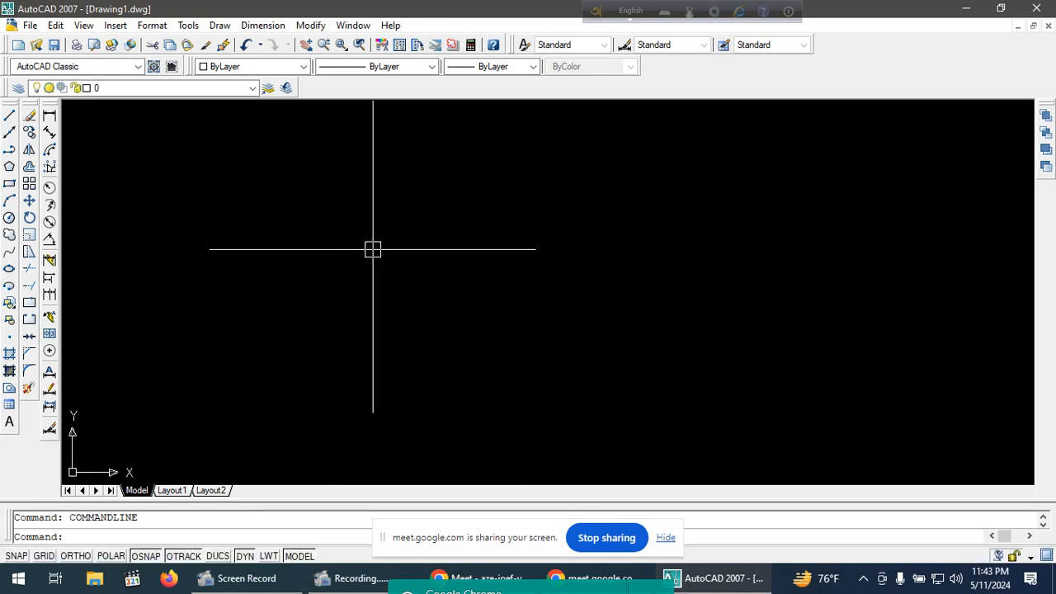
{"action": "scroll", "coordinate": [371, 257], "scroll_direction": "down", "scroll_amount": 4}
{"action": "scroll", "coordinate": [368, 269], "scroll_direction": "up", "scroll_amount": 4}
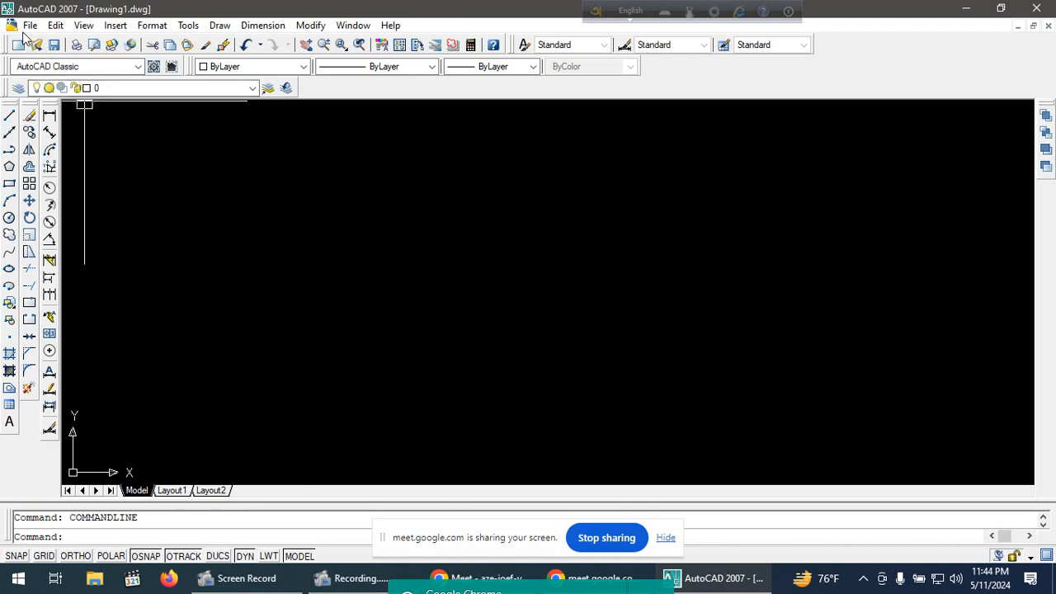
Turn off the Origin display option of the UCS icon so it stays fixed in the corner.
{"action": "left_click", "coordinate": [85, 27]}
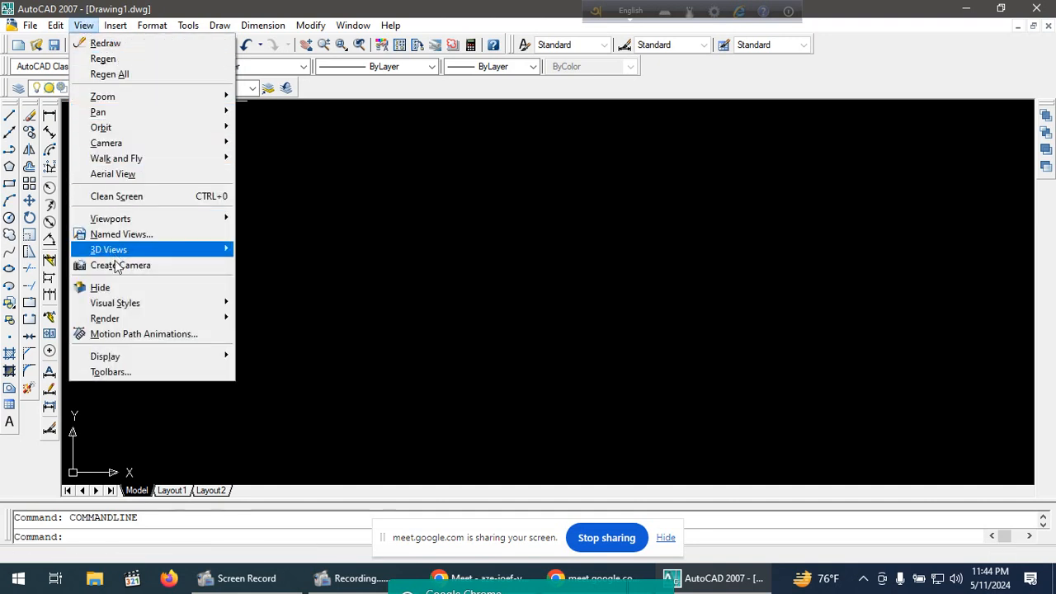
{"action": "mouse_move", "coordinate": [124, 354]}
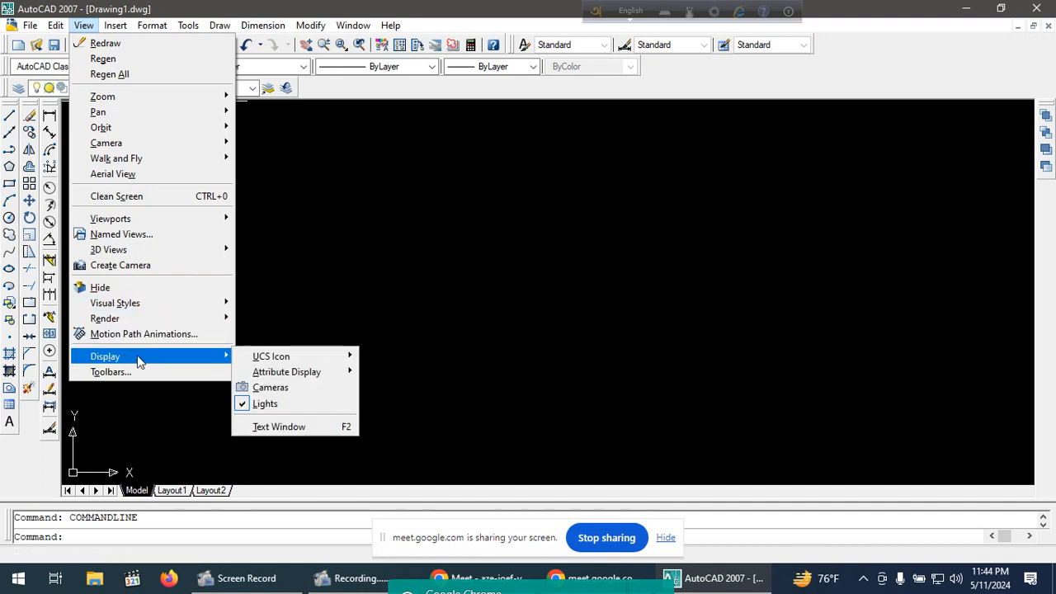
{"action": "mouse_move", "coordinate": [264, 359]}
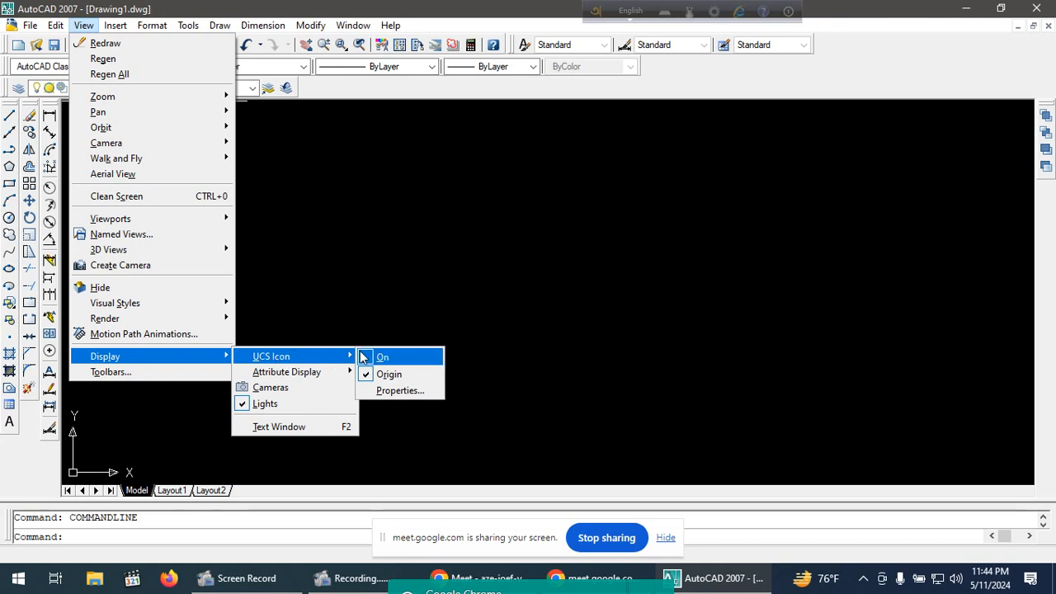
{"action": "left_click", "coordinate": [365, 379]}
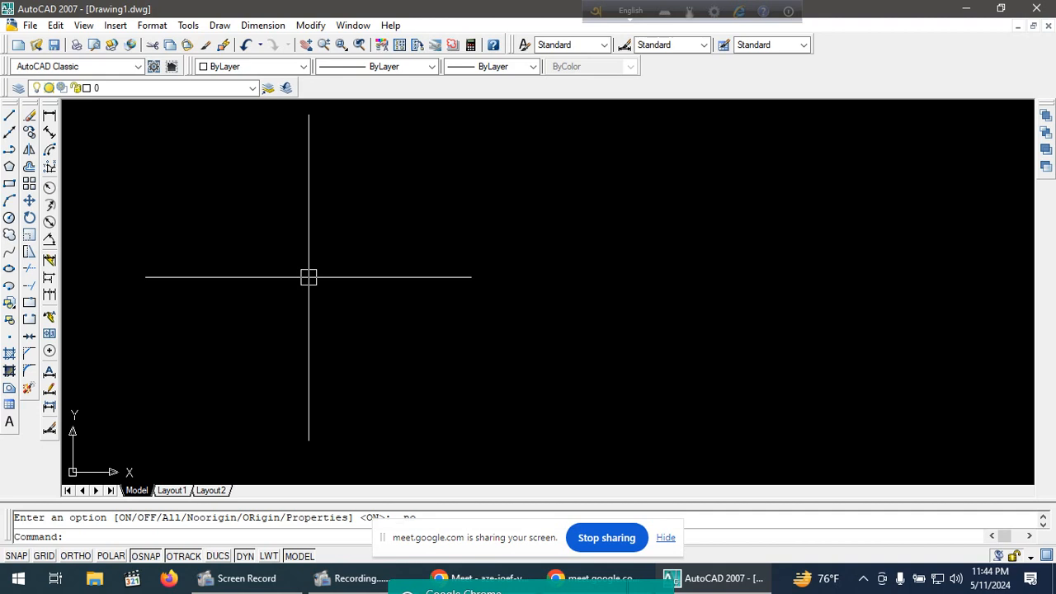
{"action": "type", "text": "u"}
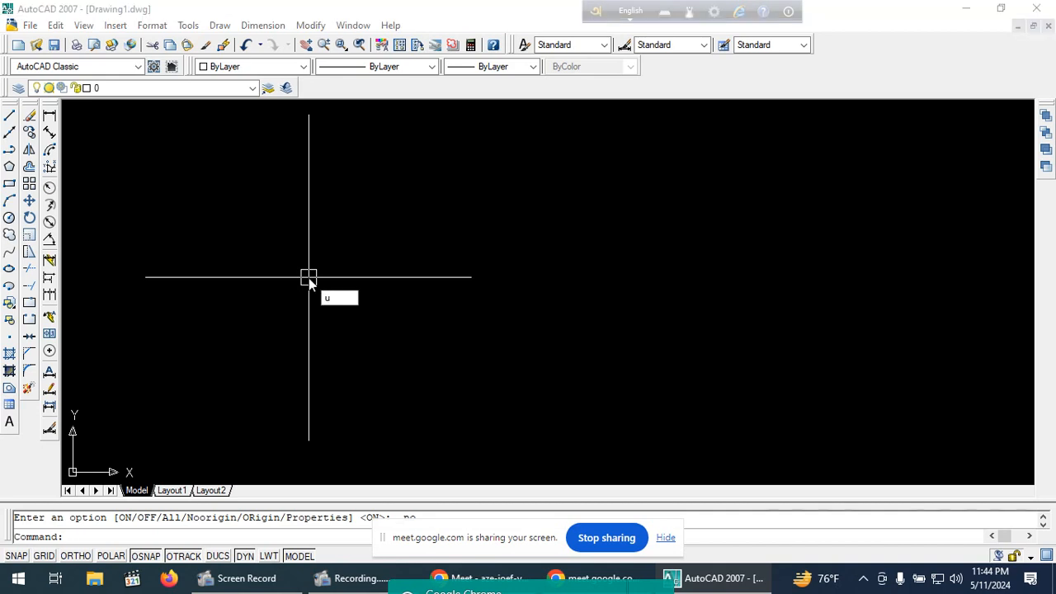
{"action": "type", "text": "n"}
{"action": "key", "text": "Return"}
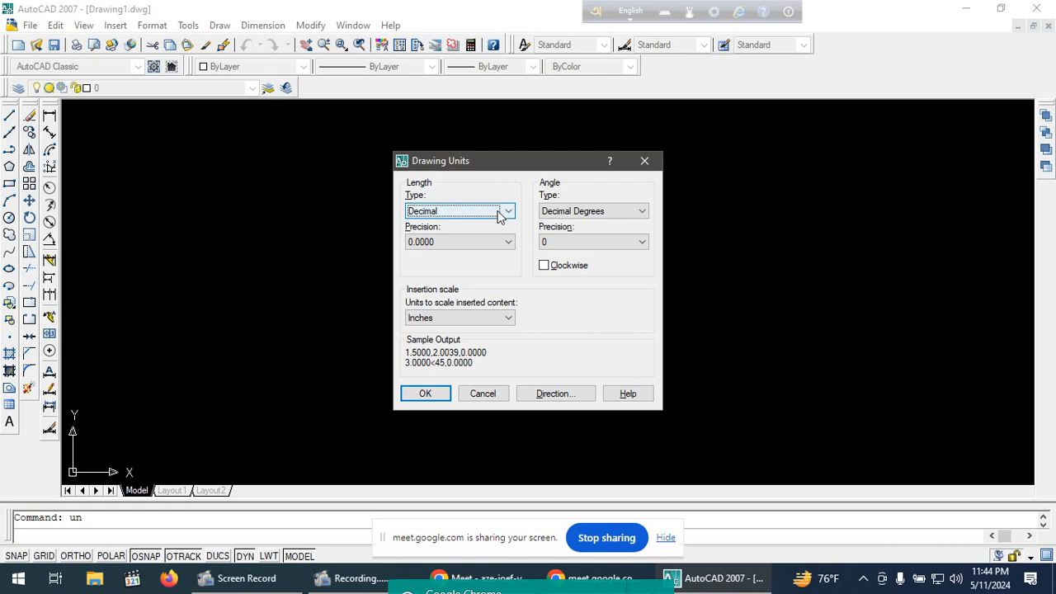
{"action": "left_click", "coordinate": [651, 167]}
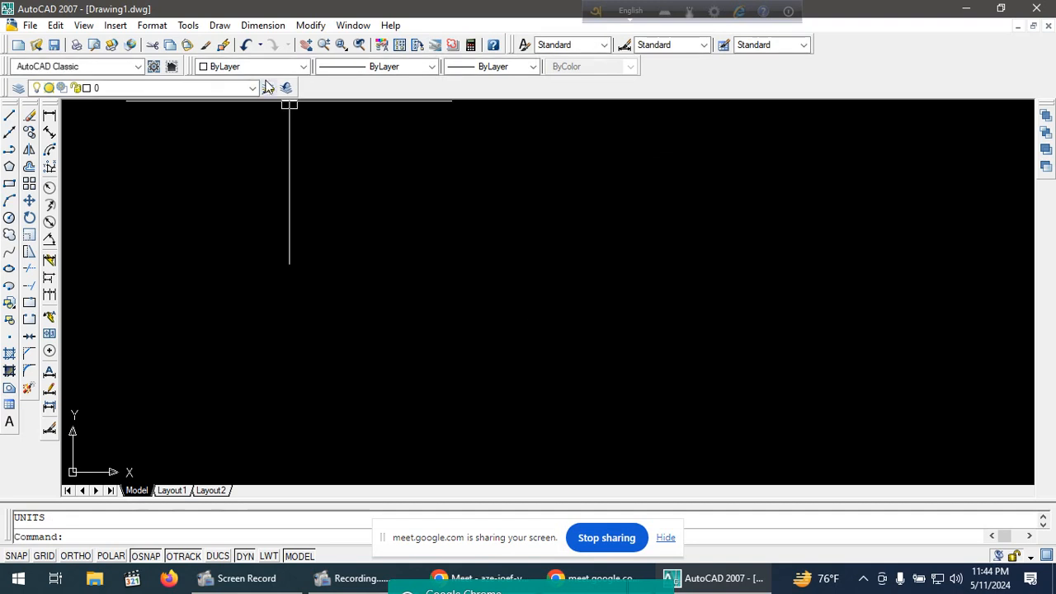
Set the length type of the drawing units to Architectural.
{"action": "left_click", "coordinate": [156, 26]}
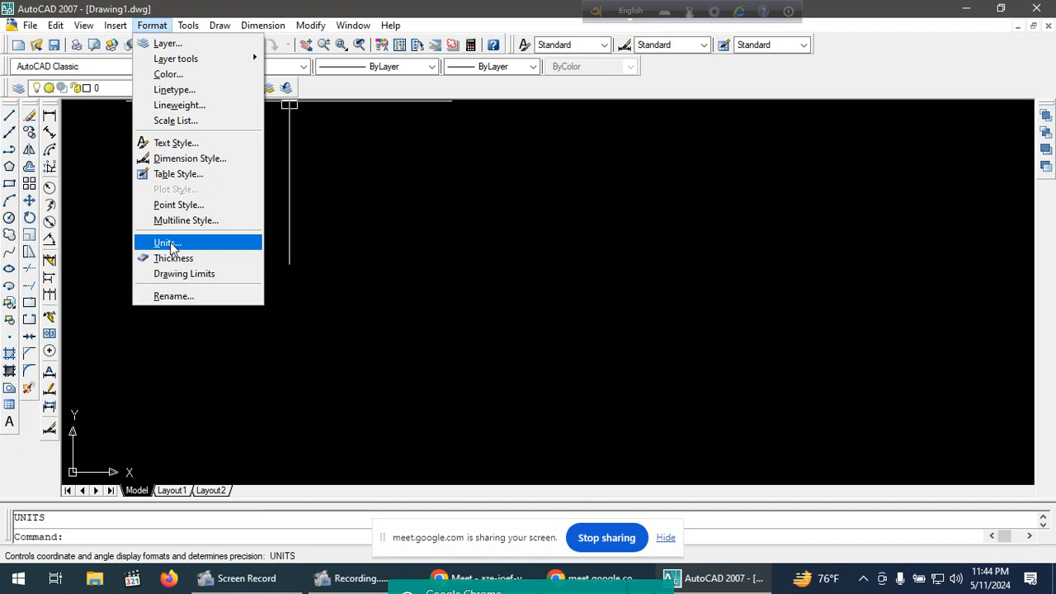
{"action": "left_click", "coordinate": [169, 243]}
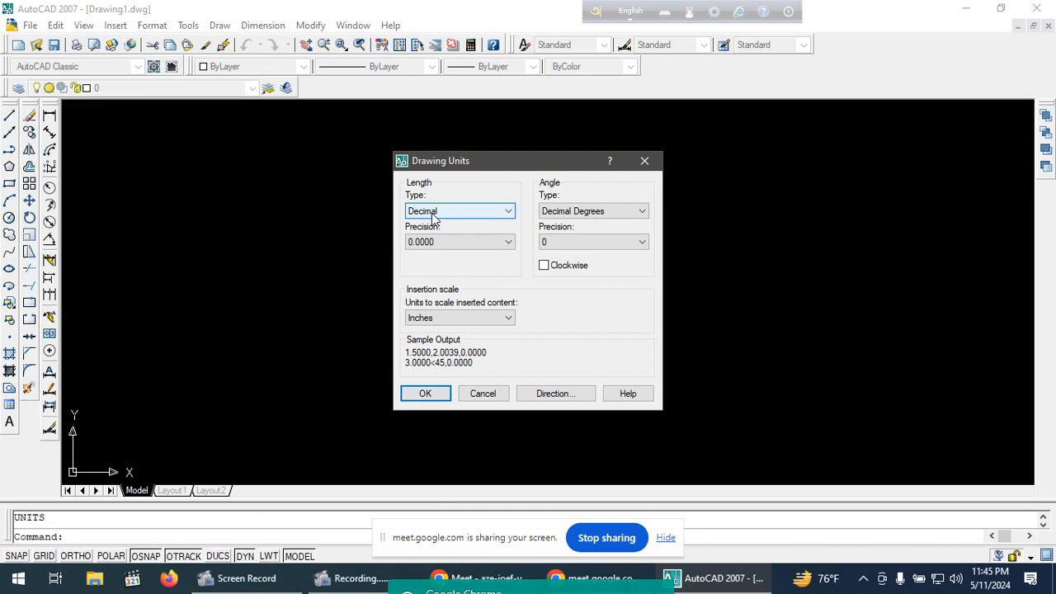
{"action": "left_click", "coordinate": [450, 211]}
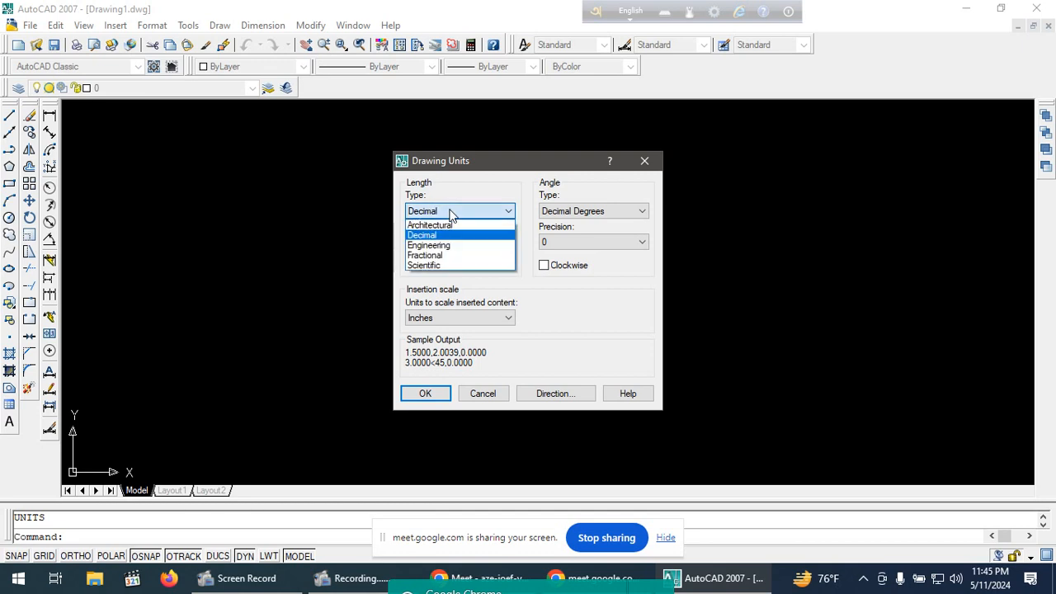
{"action": "left_click", "coordinate": [436, 209]}
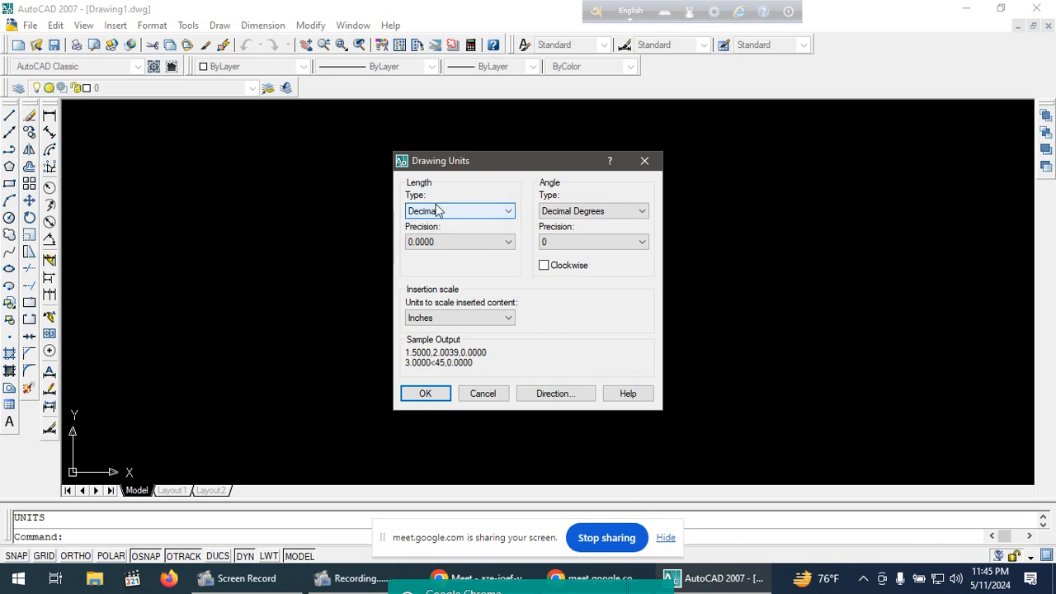
{"action": "left_click", "coordinate": [507, 213]}
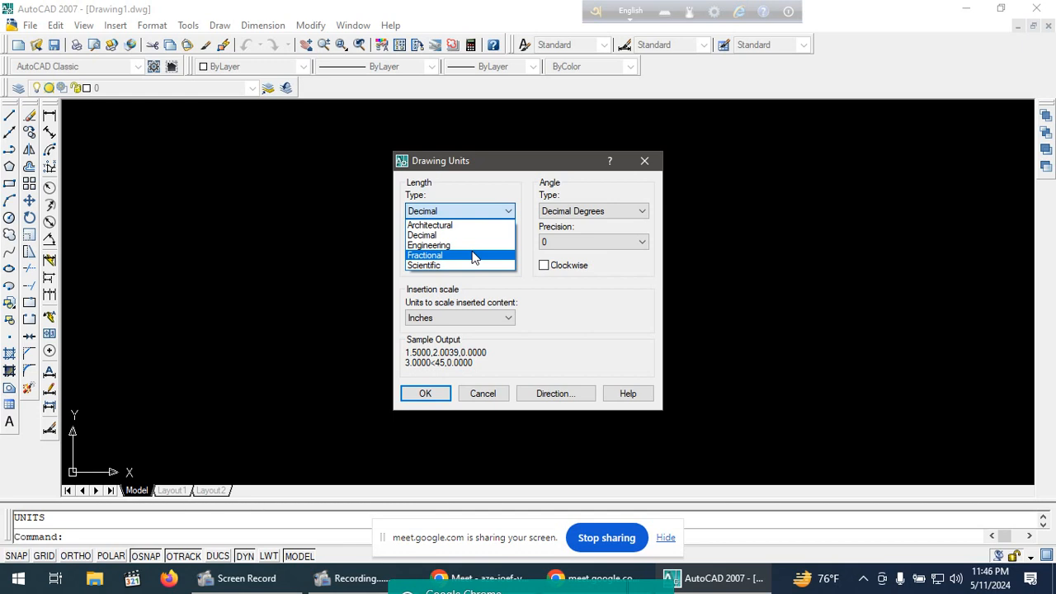
{"action": "left_click", "coordinate": [436, 225]}
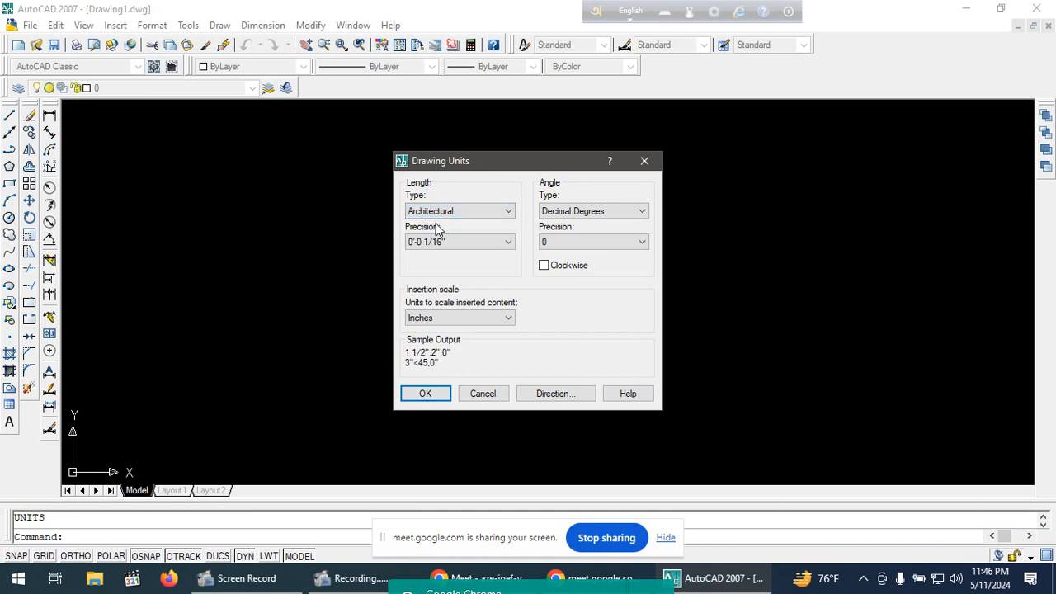
{"action": "left_click", "coordinate": [443, 218]}
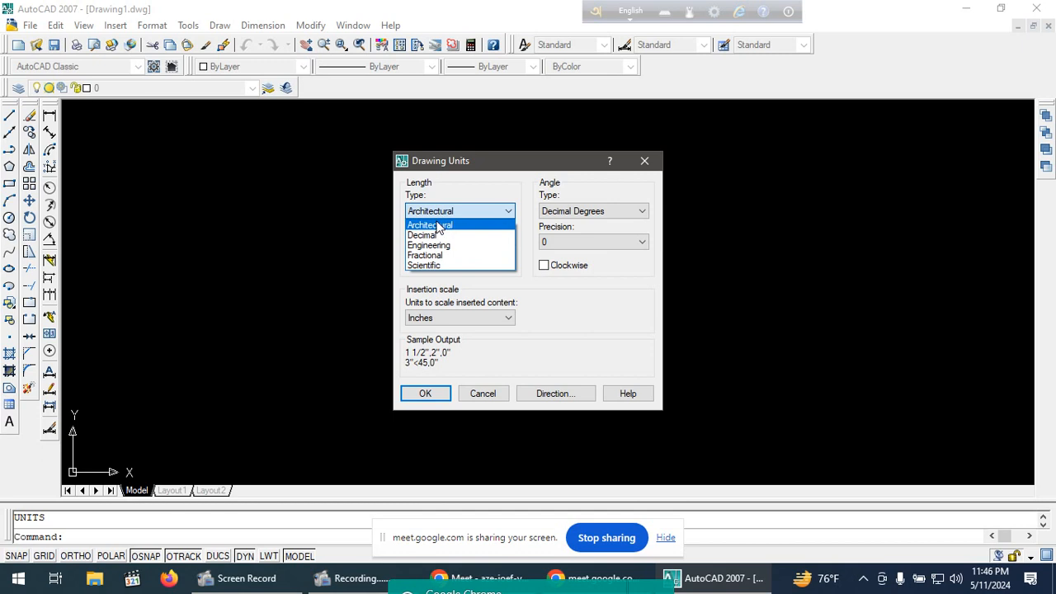
{"action": "left_click", "coordinate": [444, 225]}
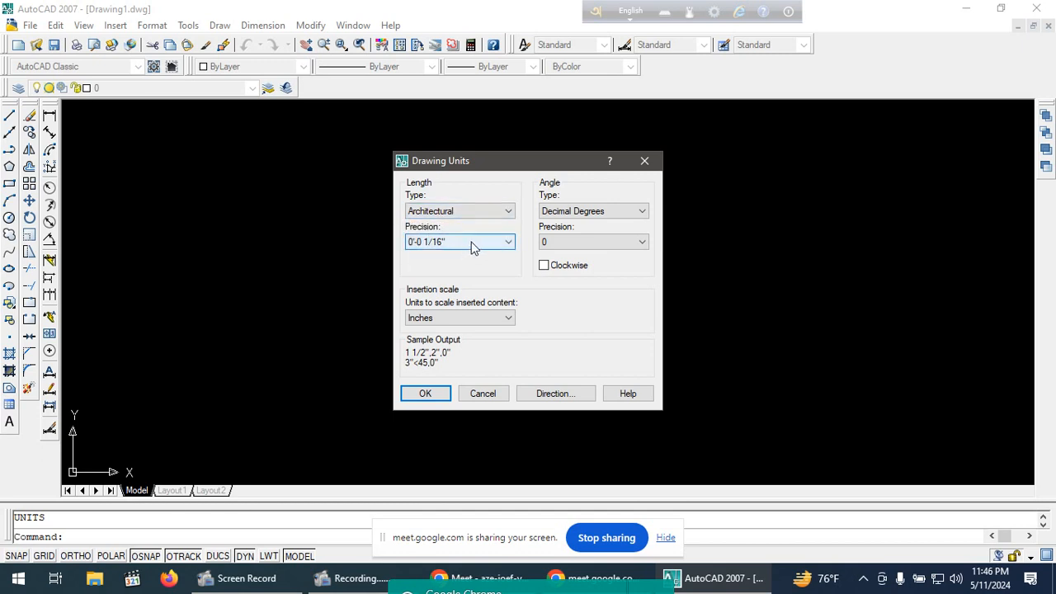
Set the precision of the architectural length units to 0'-0 1/2".
{"action": "left_click", "coordinate": [471, 244]}
{"action": "left_click", "coordinate": [424, 266]}
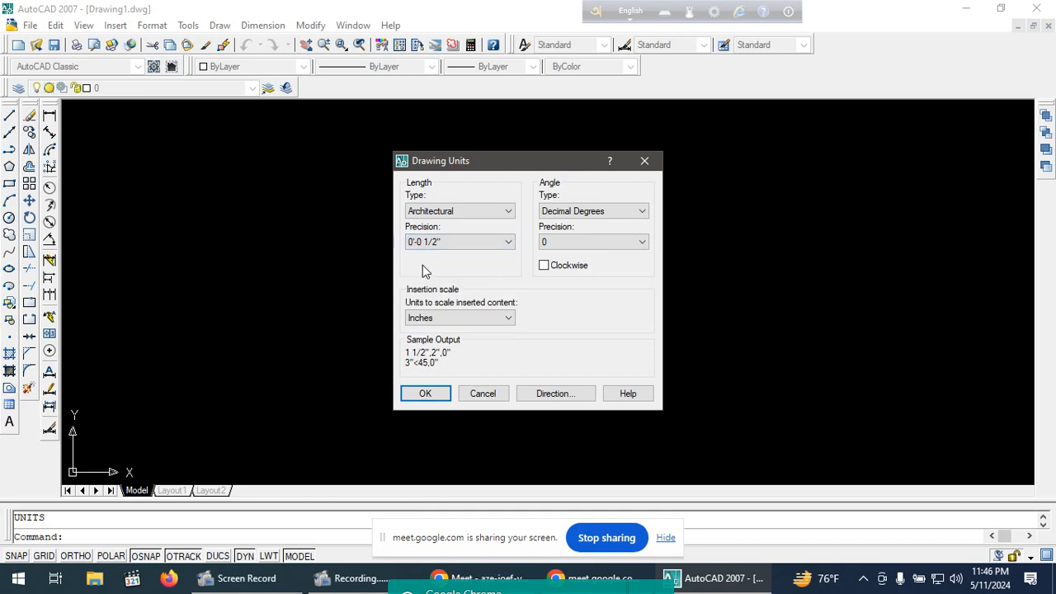
{"action": "left_click", "coordinate": [452, 242]}
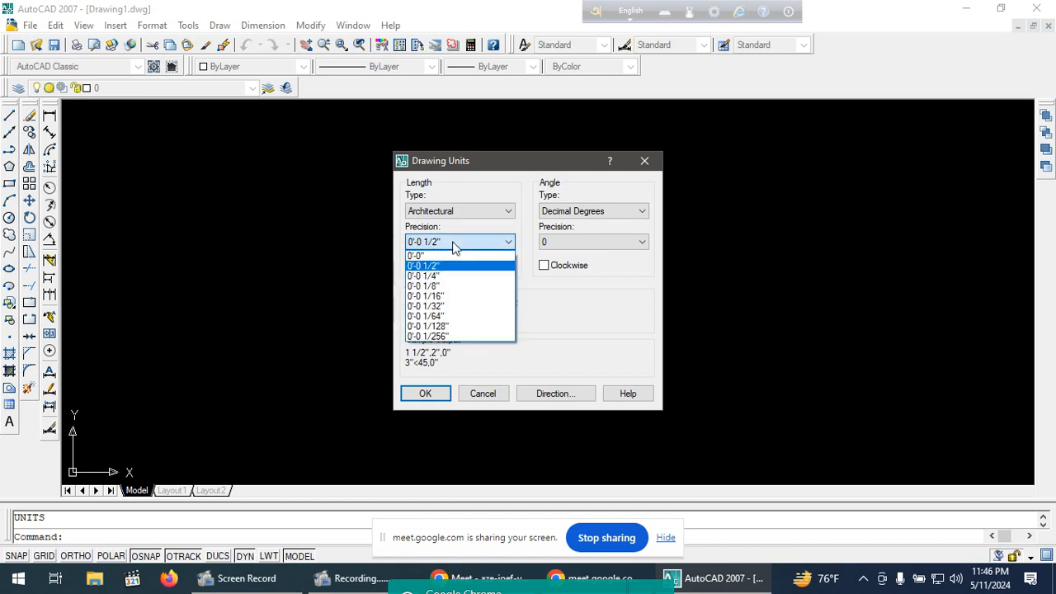
{"action": "left_click", "coordinate": [429, 268]}
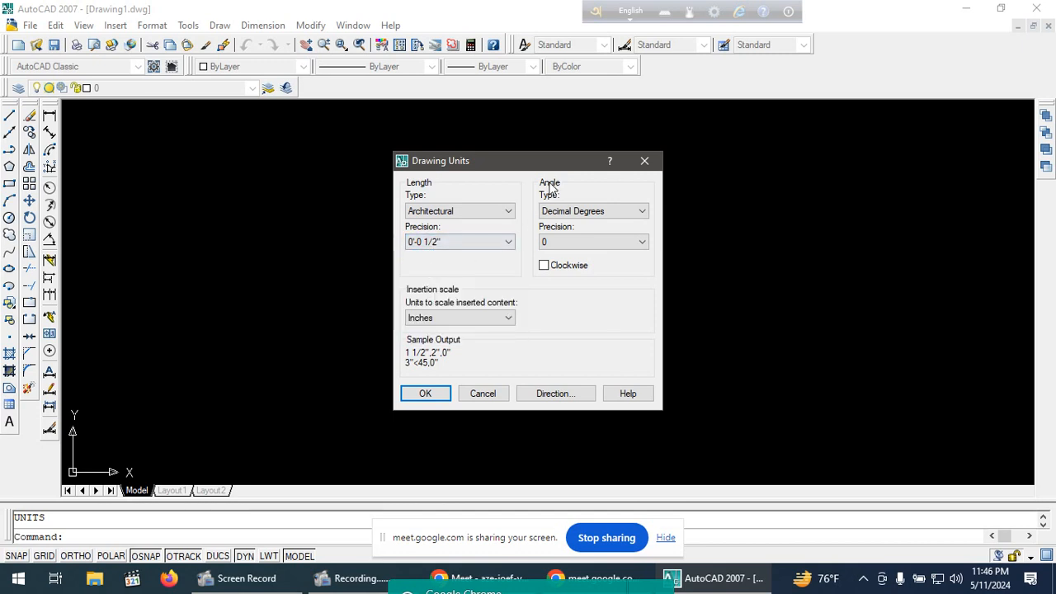
Set the angle type of the drawing units to Deg/Min/Sec with a precision of 0d.
{"action": "left_click", "coordinate": [580, 214]}
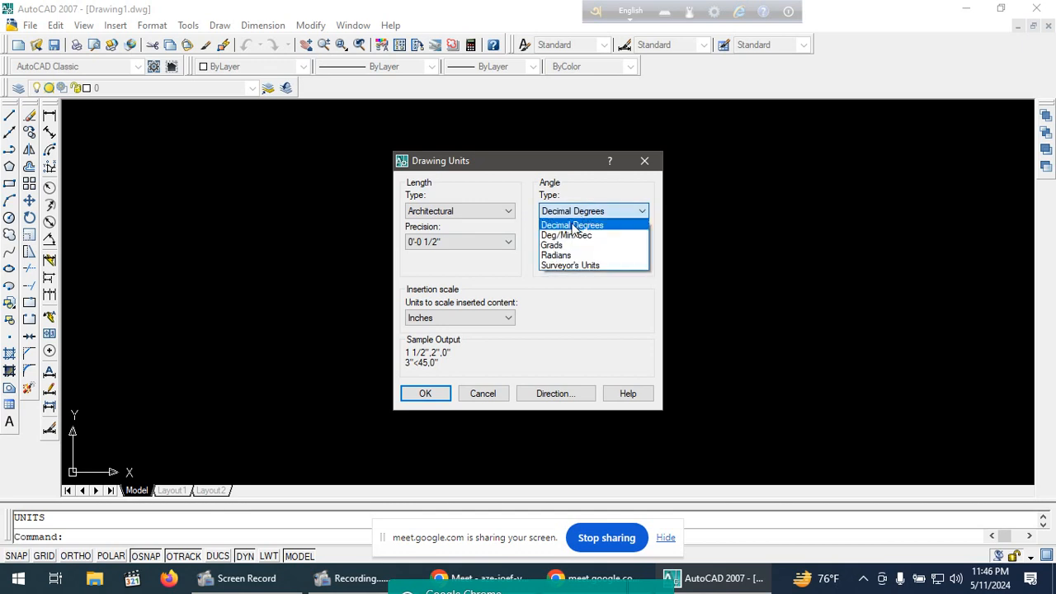
{"action": "left_click", "coordinate": [580, 235]}
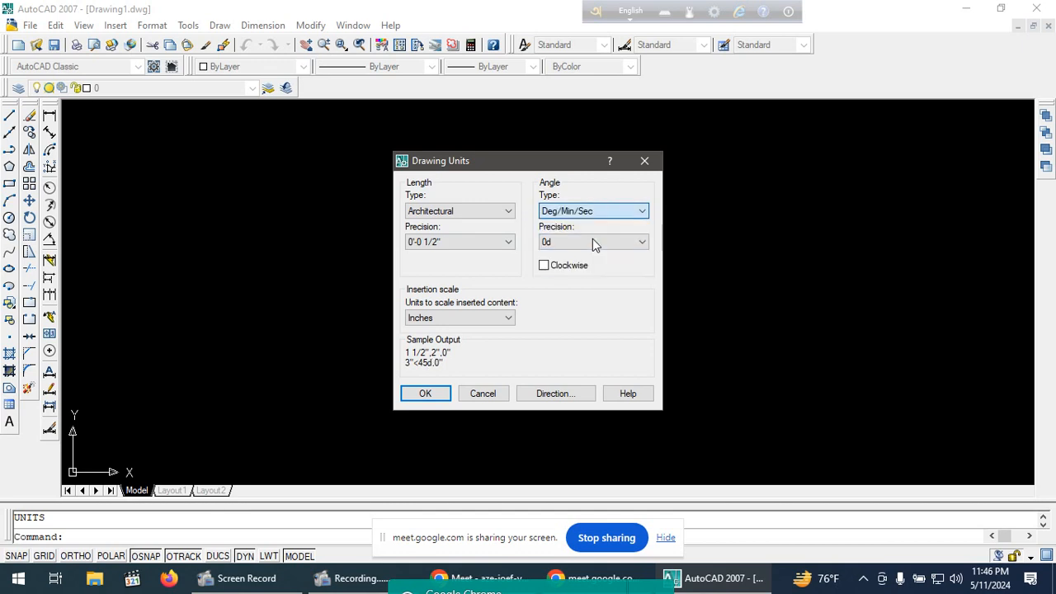
{"action": "left_click", "coordinate": [562, 242]}
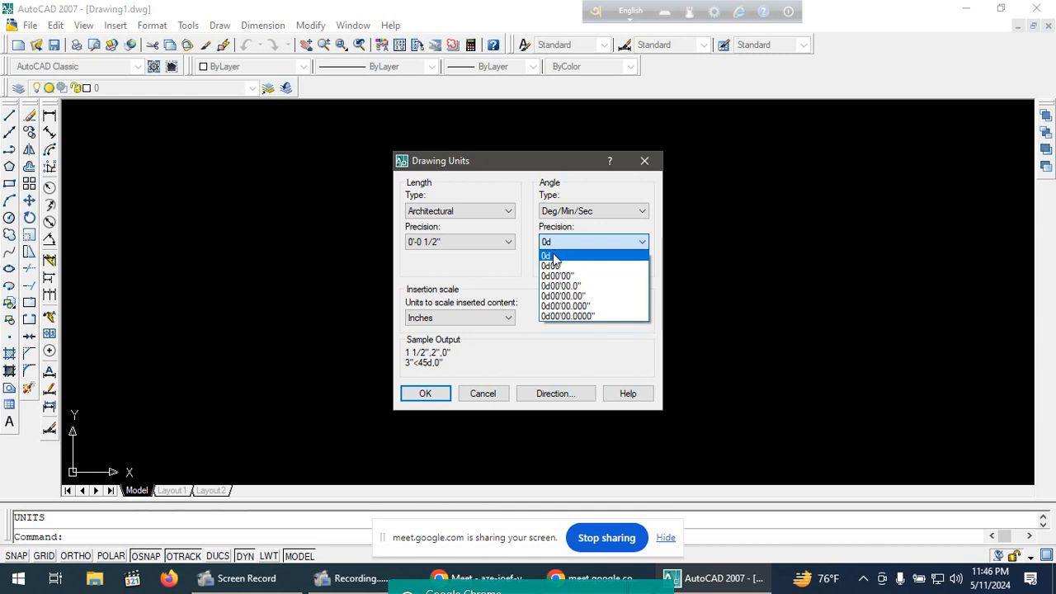
{"action": "left_click", "coordinate": [555, 256]}
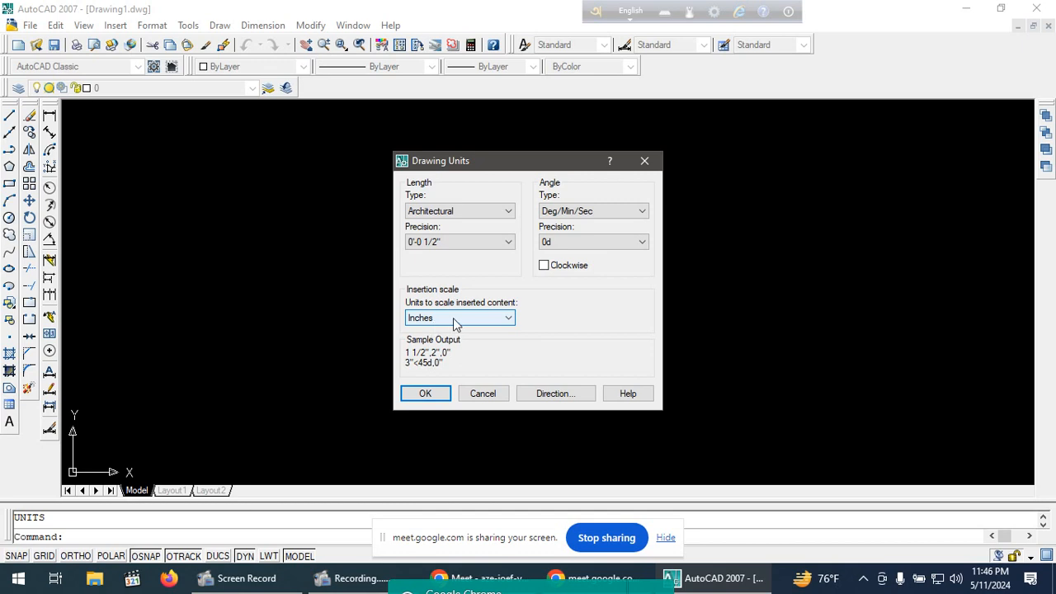
Choose Inches as the insertion scale for inserted content and apply the drawing unit settings.
{"action": "left_click", "coordinate": [434, 322]}
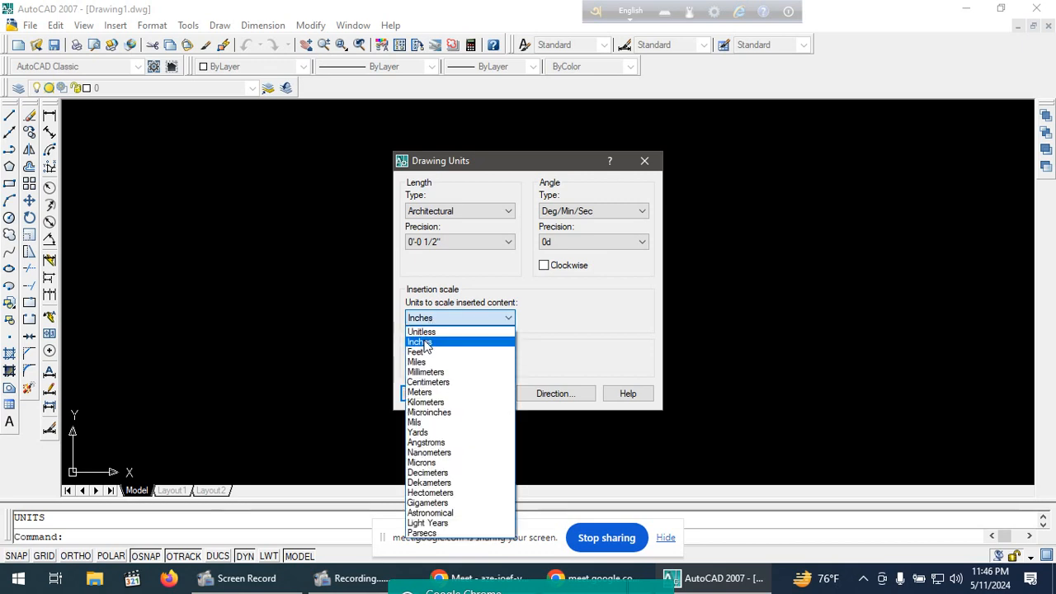
{"action": "left_click", "coordinate": [428, 342]}
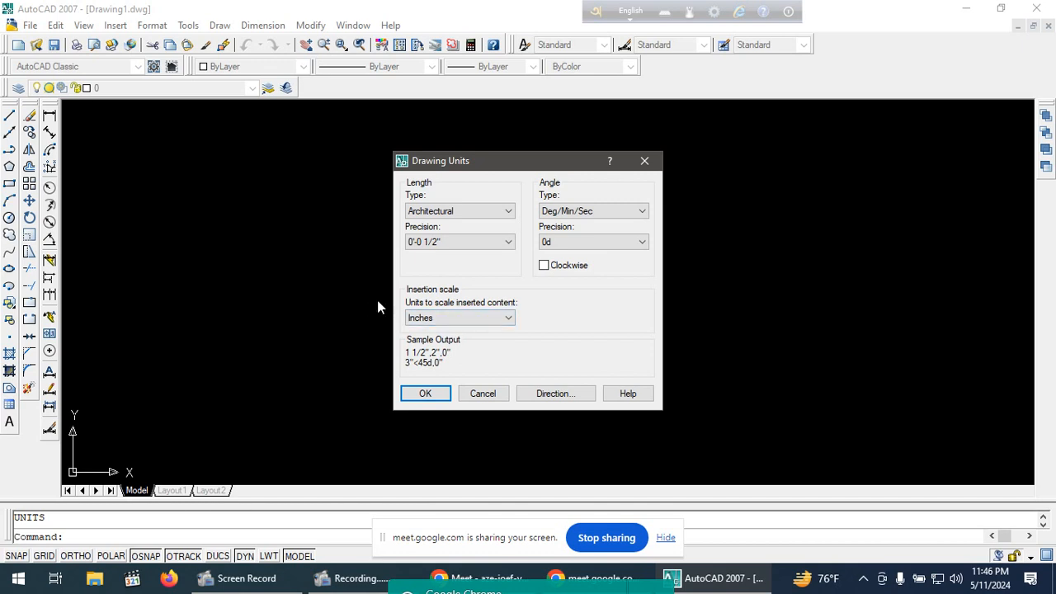
{"action": "left_click", "coordinate": [435, 322]}
{"action": "left_click", "coordinate": [435, 319]}
{"action": "left_click", "coordinate": [459, 323]}
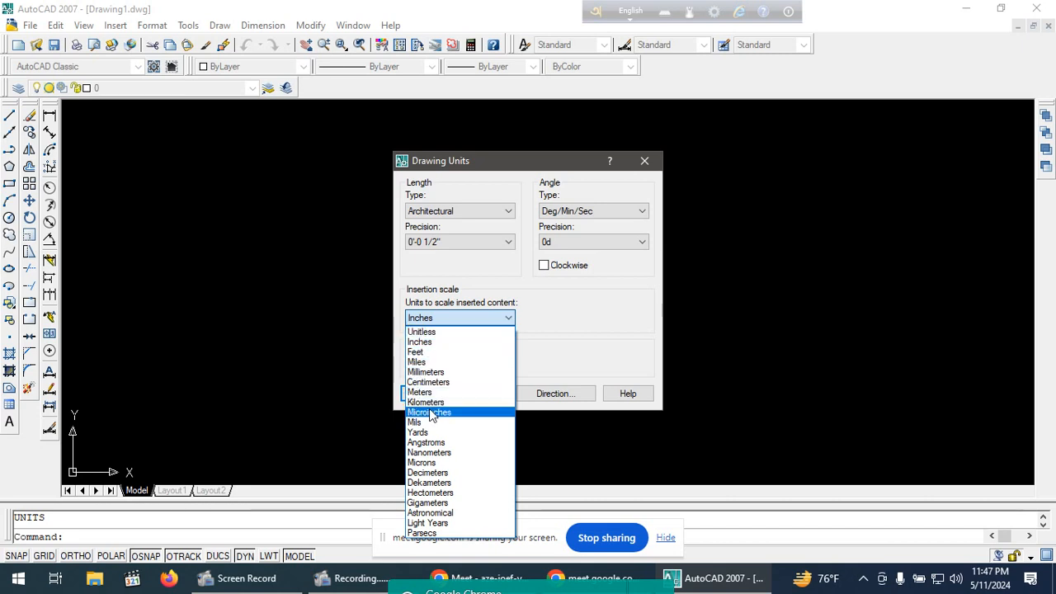
{"action": "left_click", "coordinate": [435, 344]}
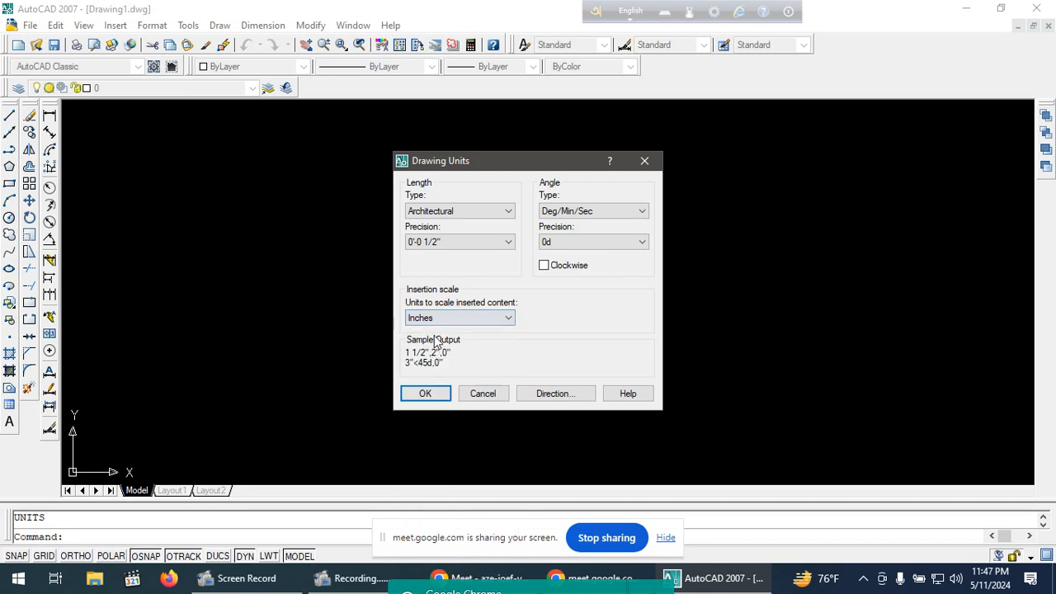
{"action": "left_click", "coordinate": [425, 394]}
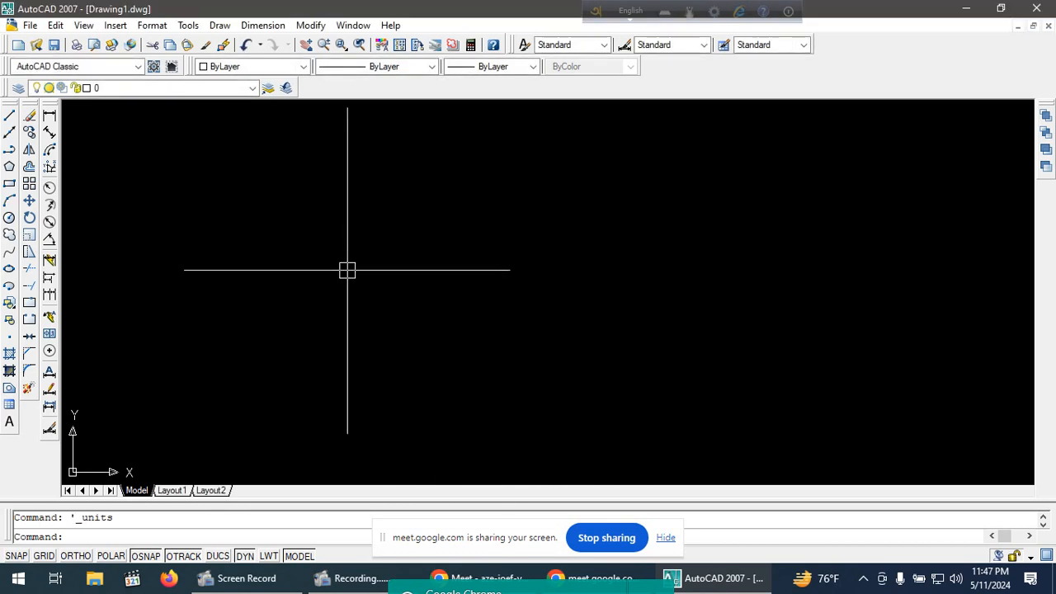
{"action": "left_click", "coordinate": [152, 25]}
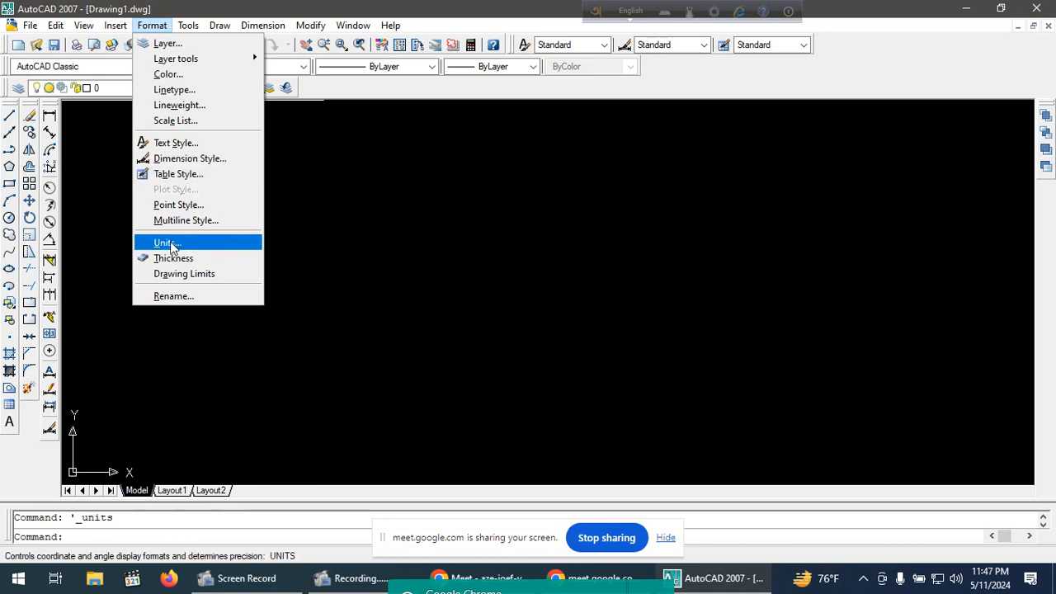
{"action": "left_click", "coordinate": [199, 160]}
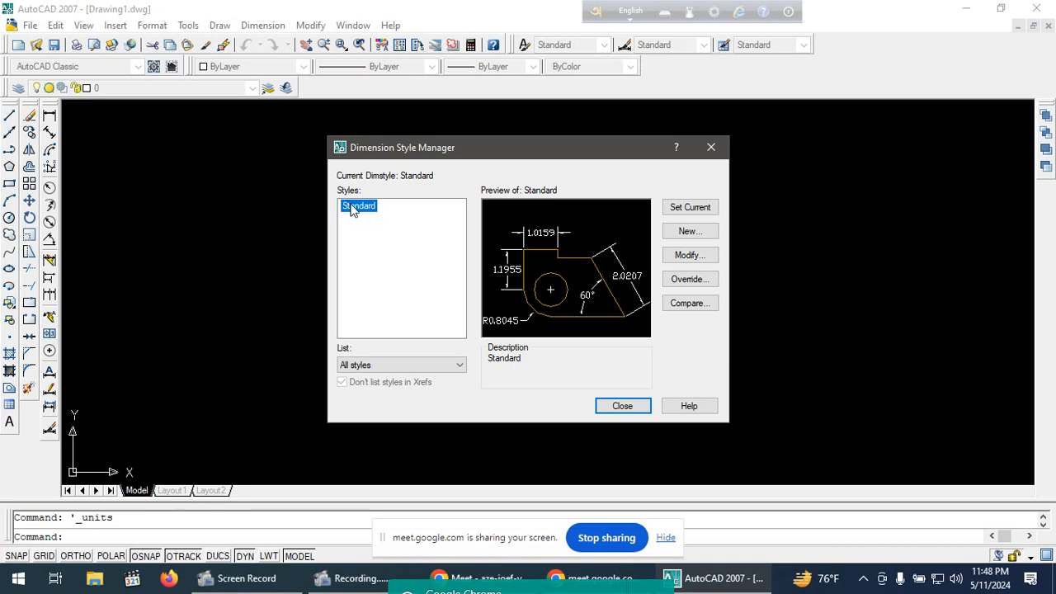
{"action": "left_click", "coordinate": [690, 233]}
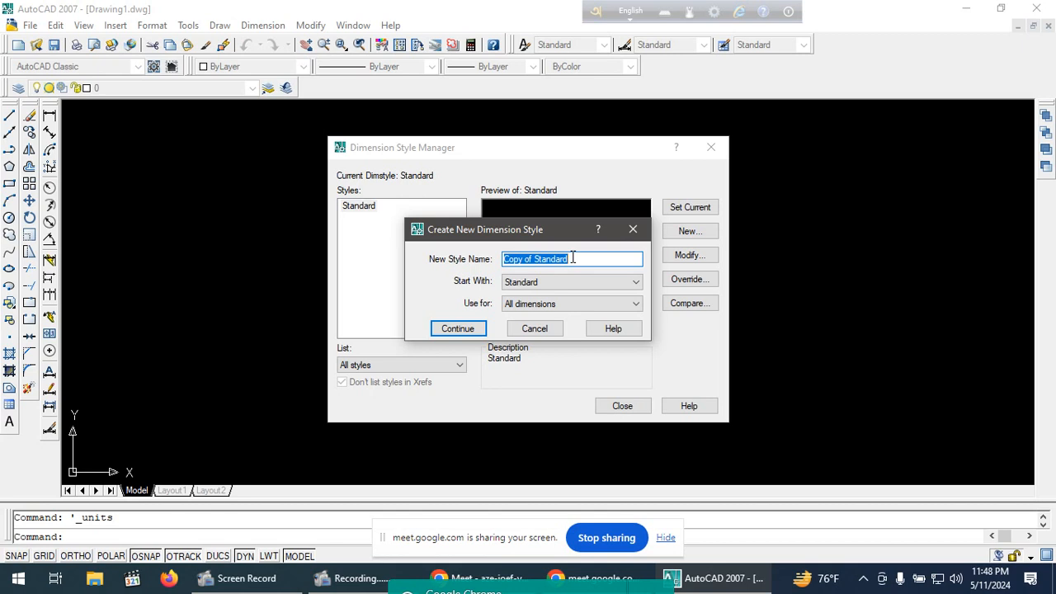
{"action": "key", "text": "BackSpace"}
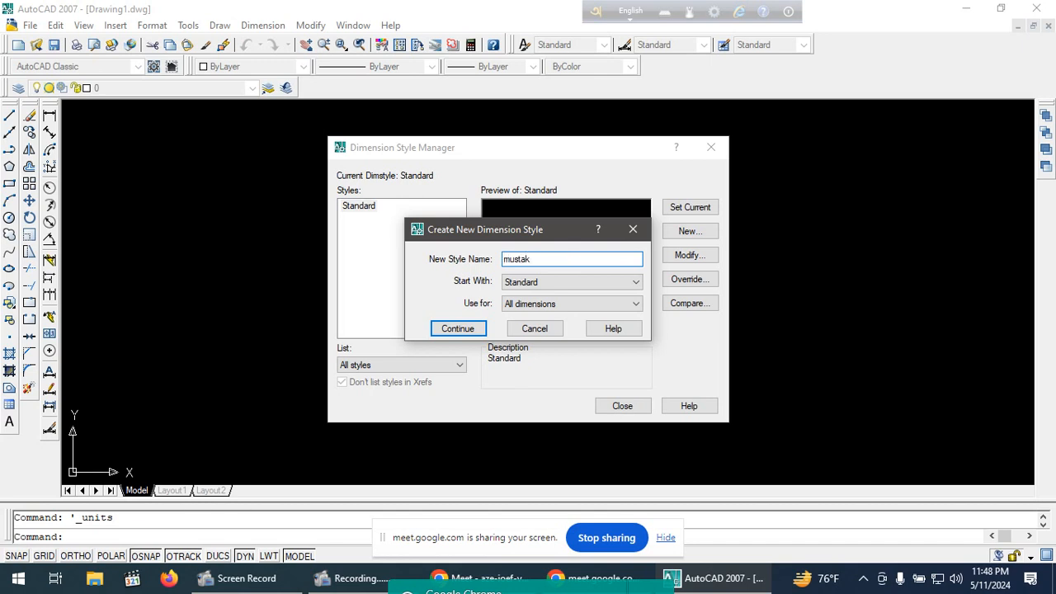
{"action": "left_click", "coordinate": [465, 330]}
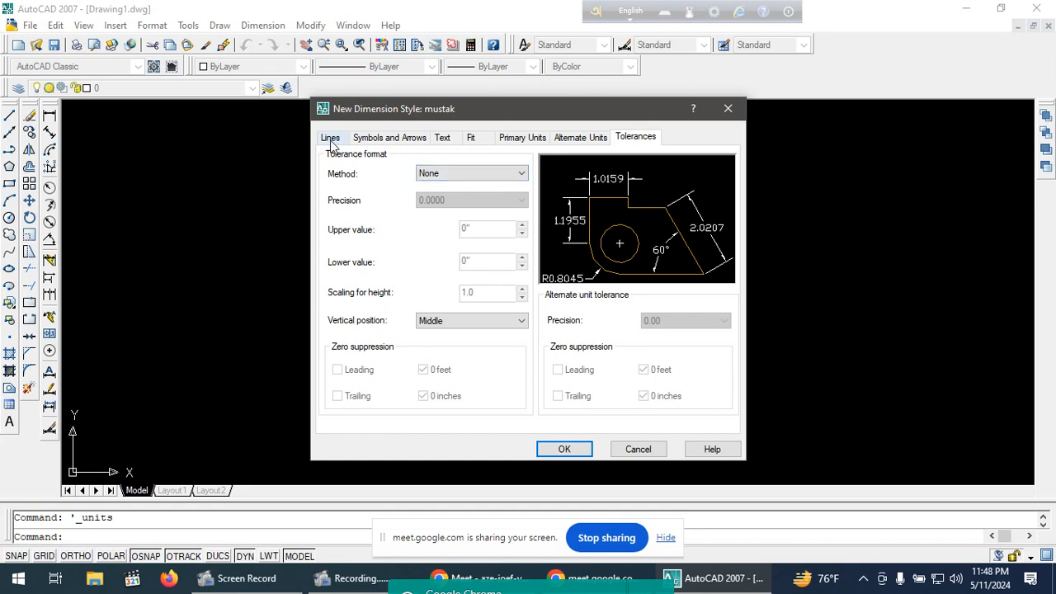
{"action": "left_click", "coordinate": [729, 111]}
{"action": "left_click", "coordinate": [711, 147]}
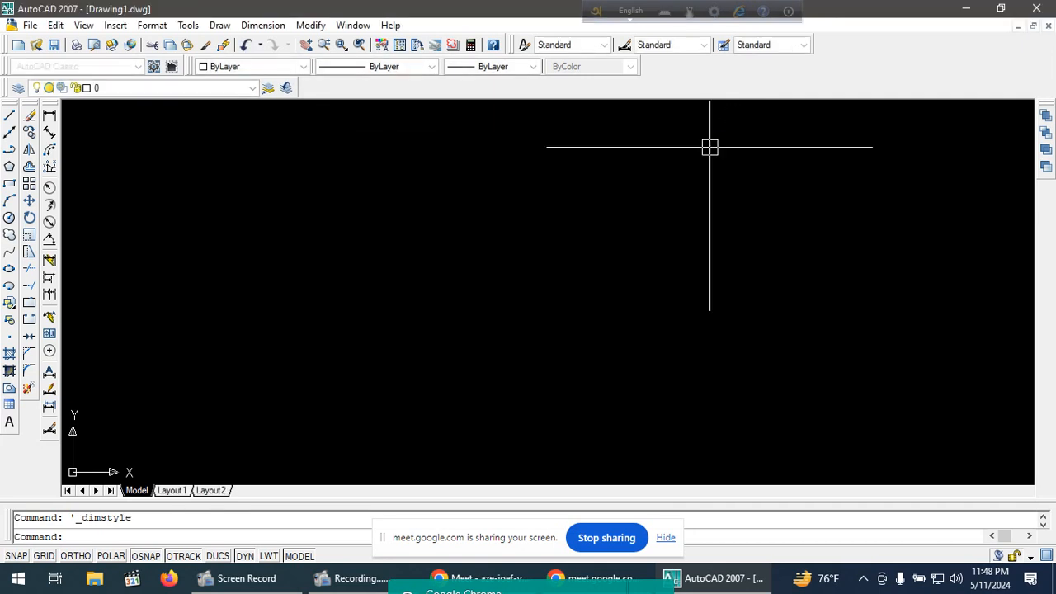
Create a new dimension style based on Standard for all dimensions, entering a person's name as the style name, and show its line settings.
{"action": "type", "text": "d"}
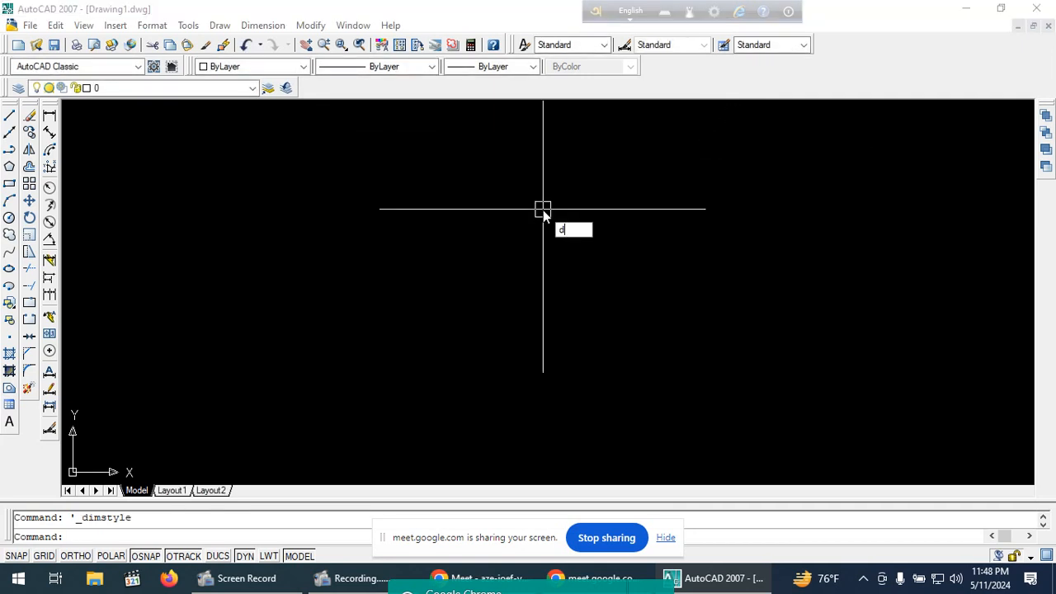
{"action": "key", "text": "Return"}
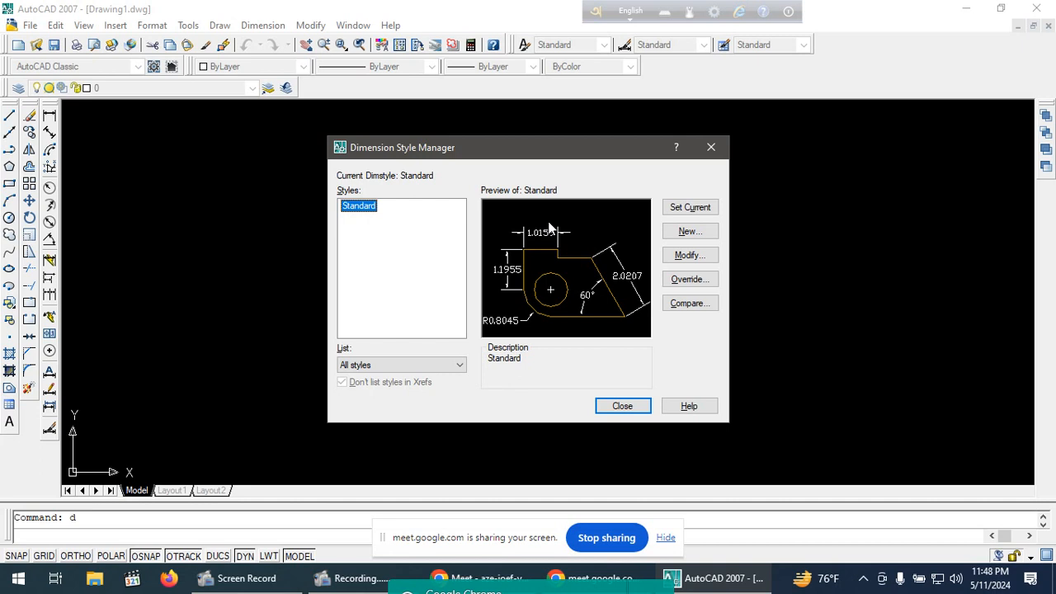
{"action": "left_click", "coordinate": [690, 234]}
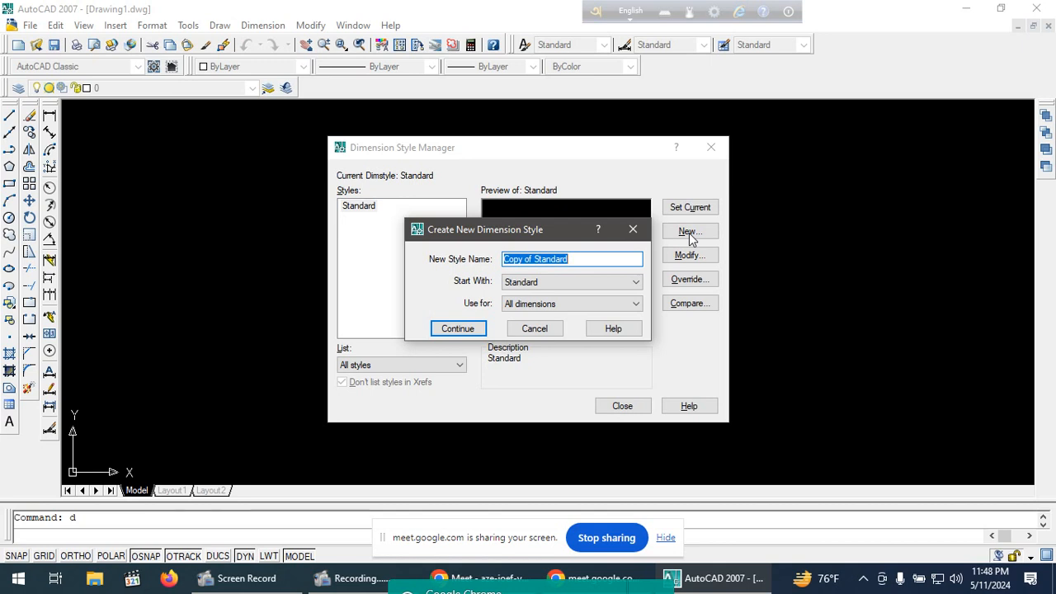
{"action": "key", "text": "BackSpace"}
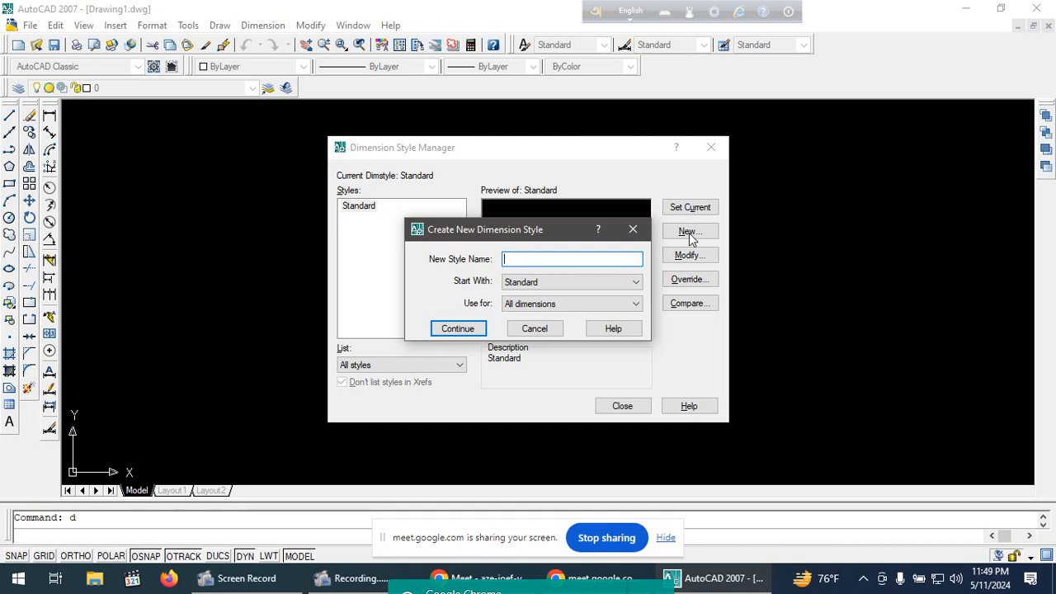
{"action": "type", "text": "mustak"}
{"action": "left_click", "coordinate": [458, 329]}
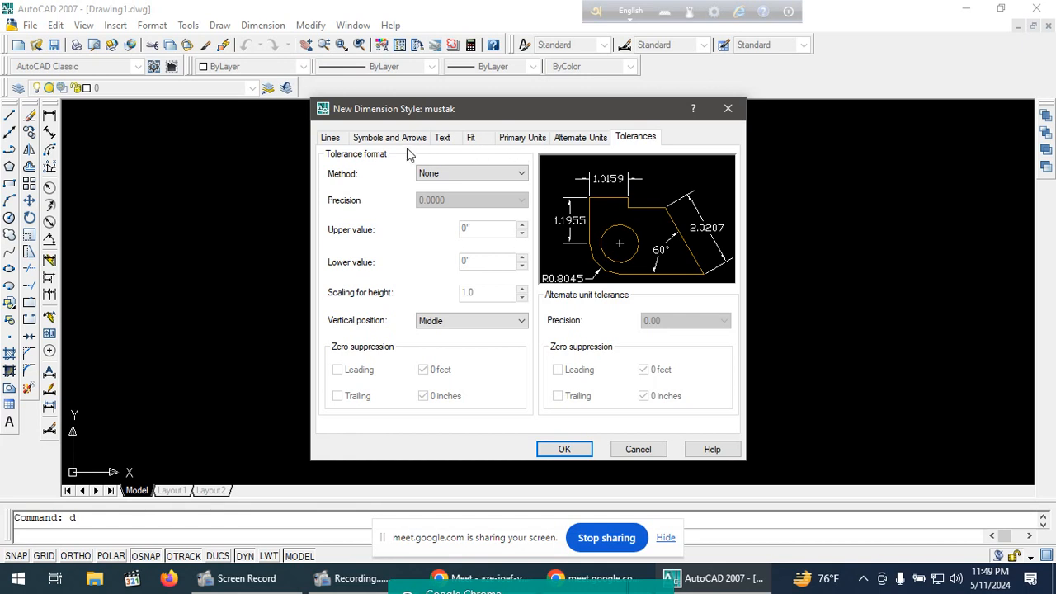
{"action": "left_click", "coordinate": [330, 141]}
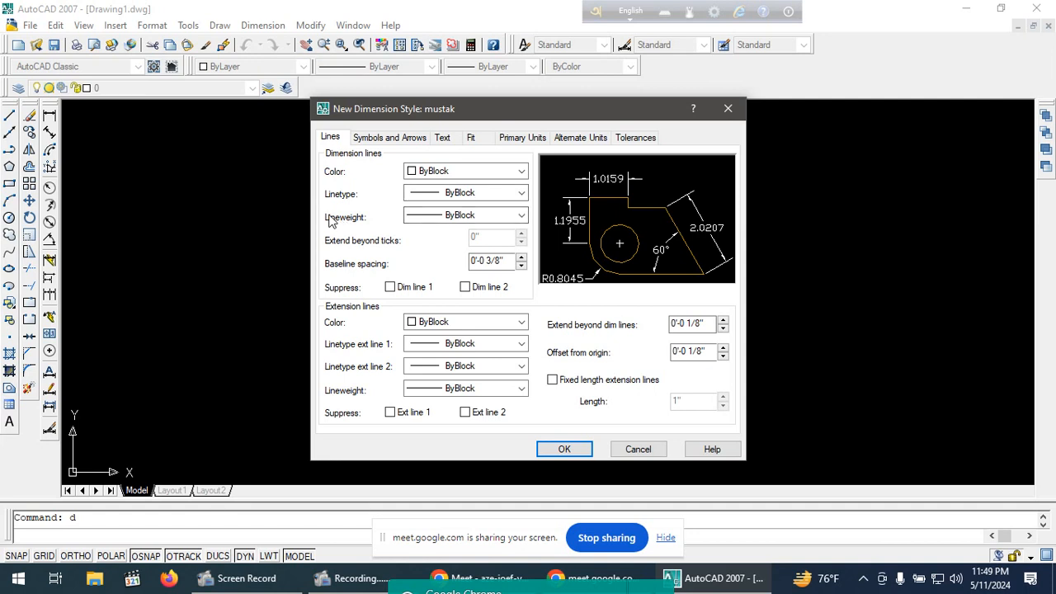
{"action": "left_click", "coordinate": [475, 260]}
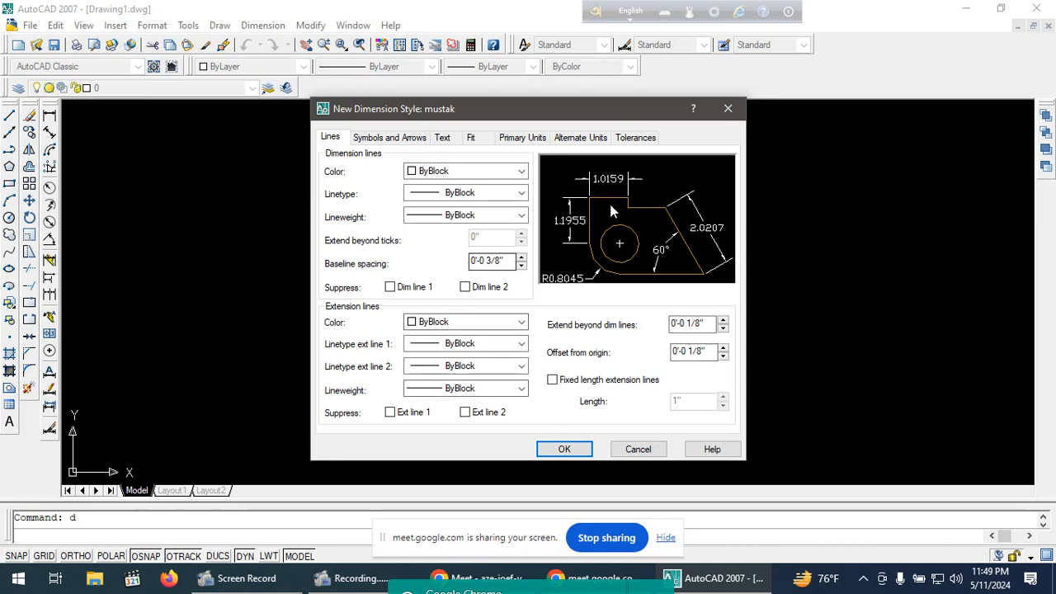
Set the new style's first and second arrowheads to Architectural tick, comparing them with Closed filled in the preview.
{"action": "left_click", "coordinate": [389, 139]}
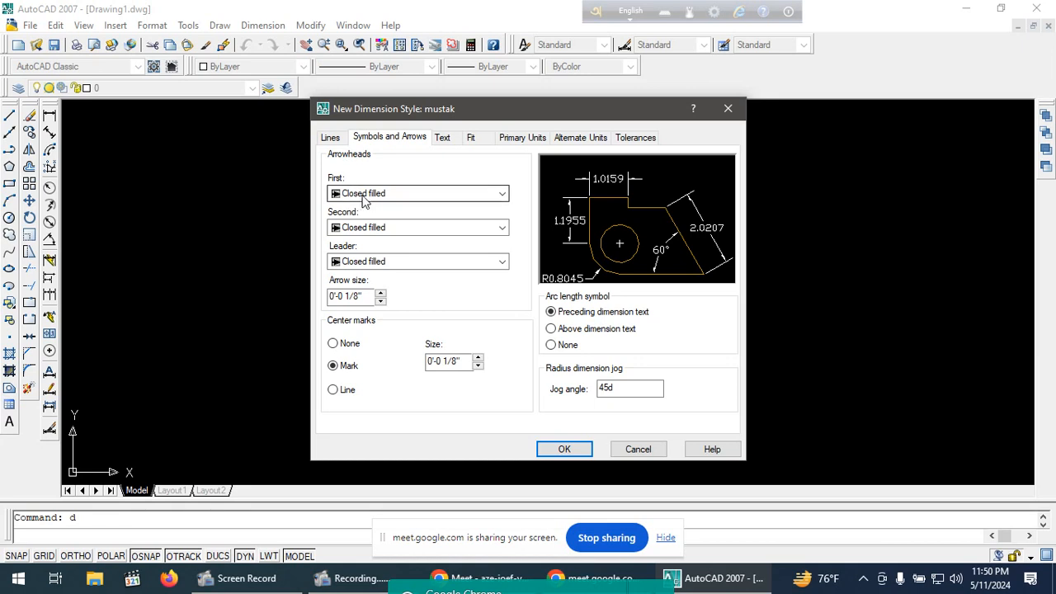
{"action": "left_click", "coordinate": [502, 196]}
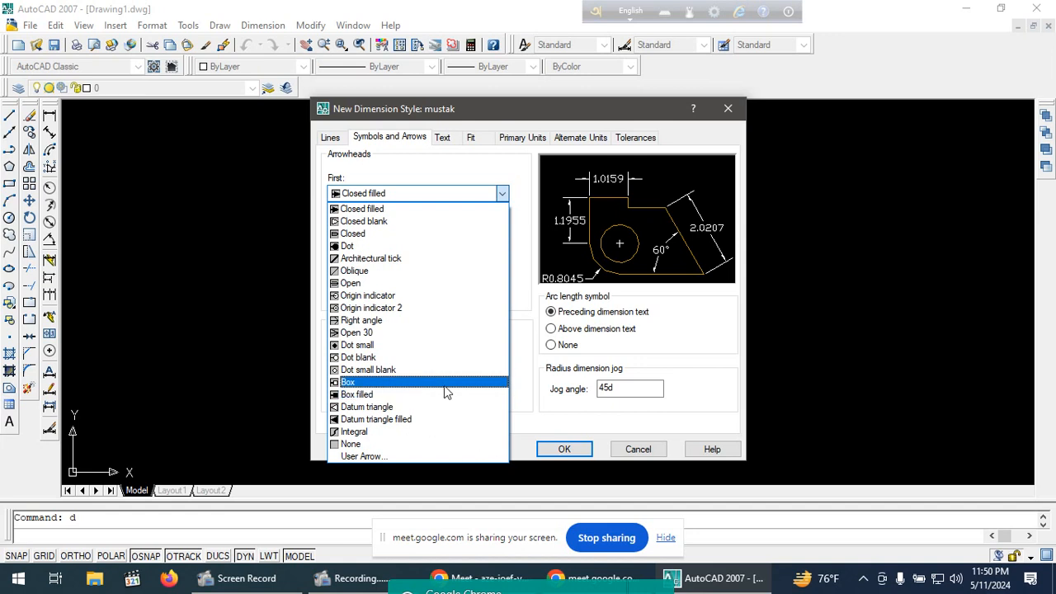
{"action": "left_click", "coordinate": [383, 260]}
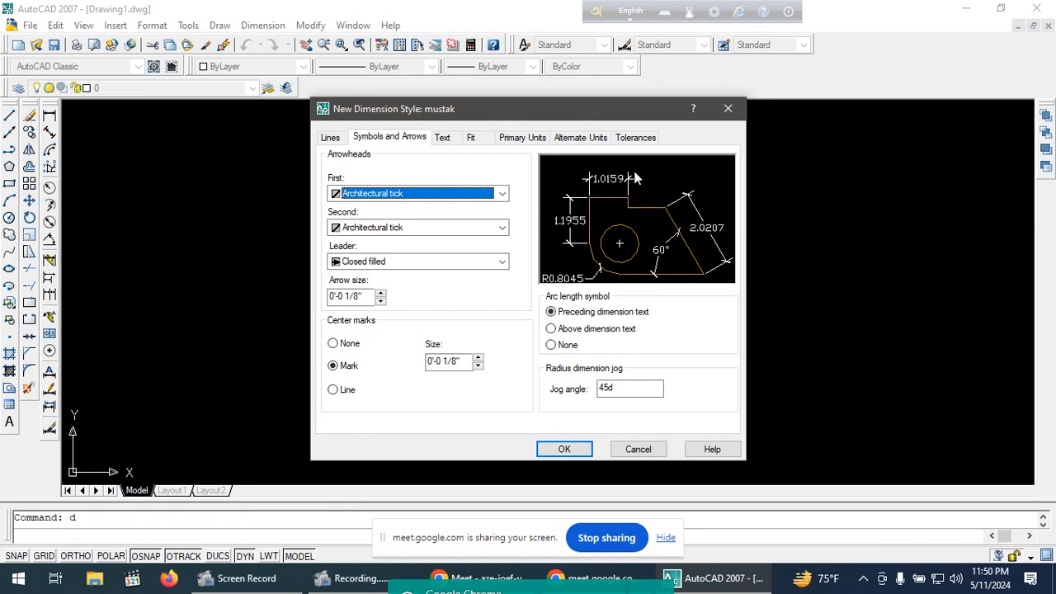
{"action": "left_click", "coordinate": [503, 194]}
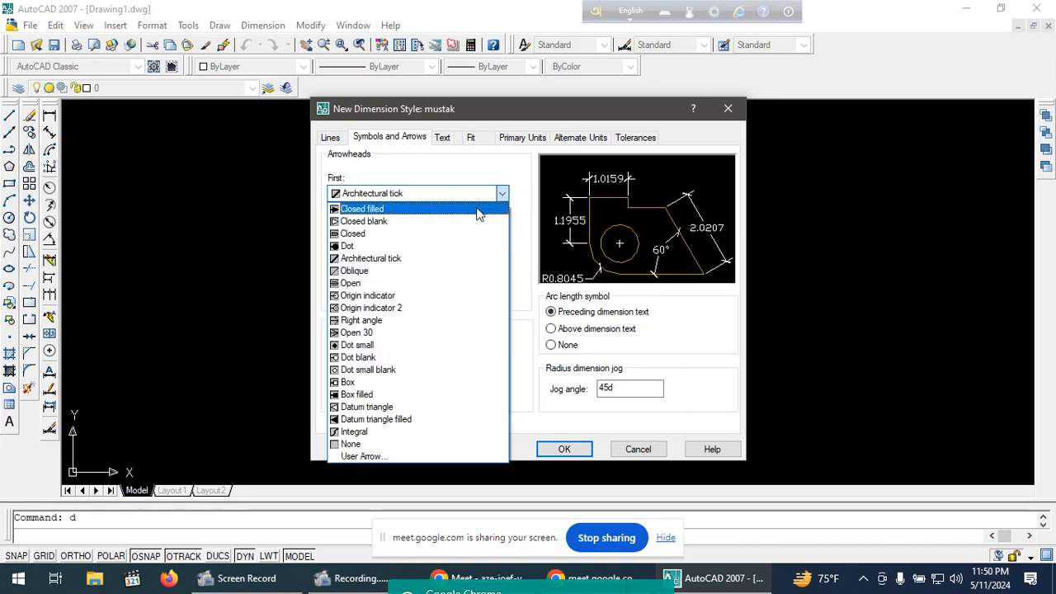
{"action": "left_click", "coordinate": [363, 209]}
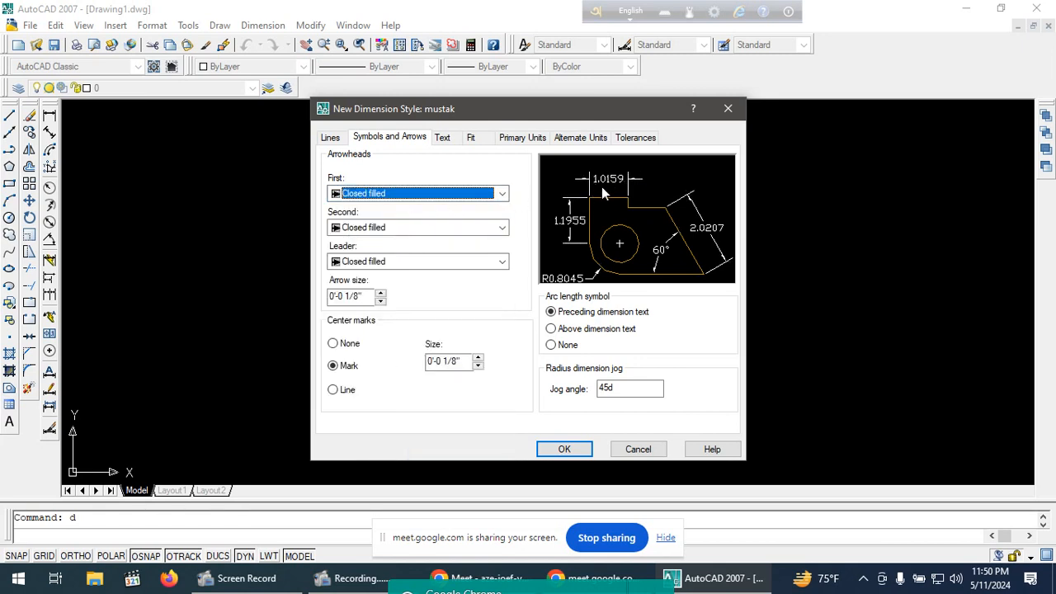
{"action": "left_click", "coordinate": [502, 194]}
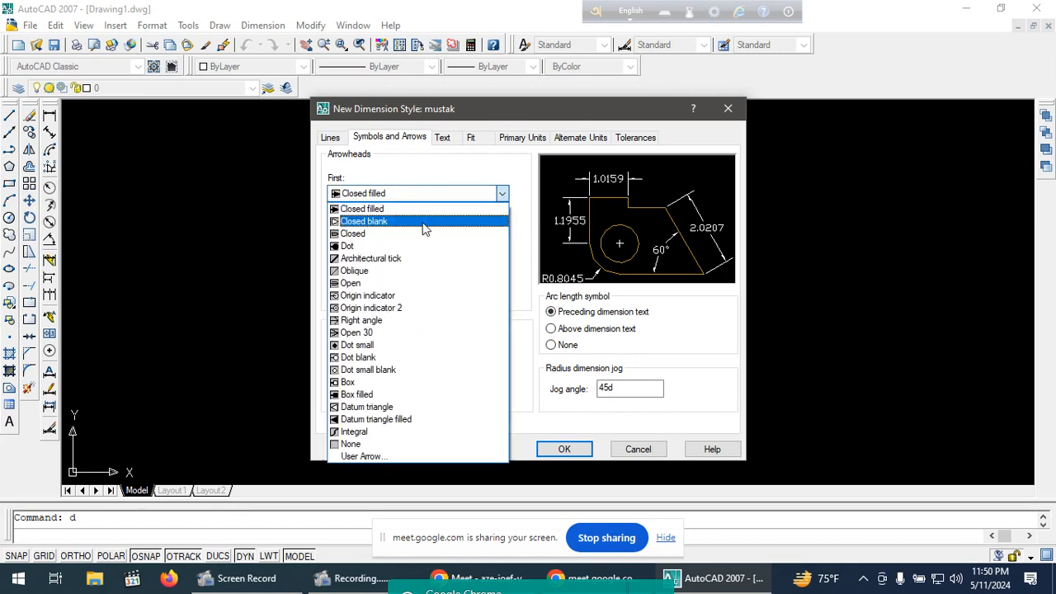
{"action": "left_click", "coordinate": [370, 258]}
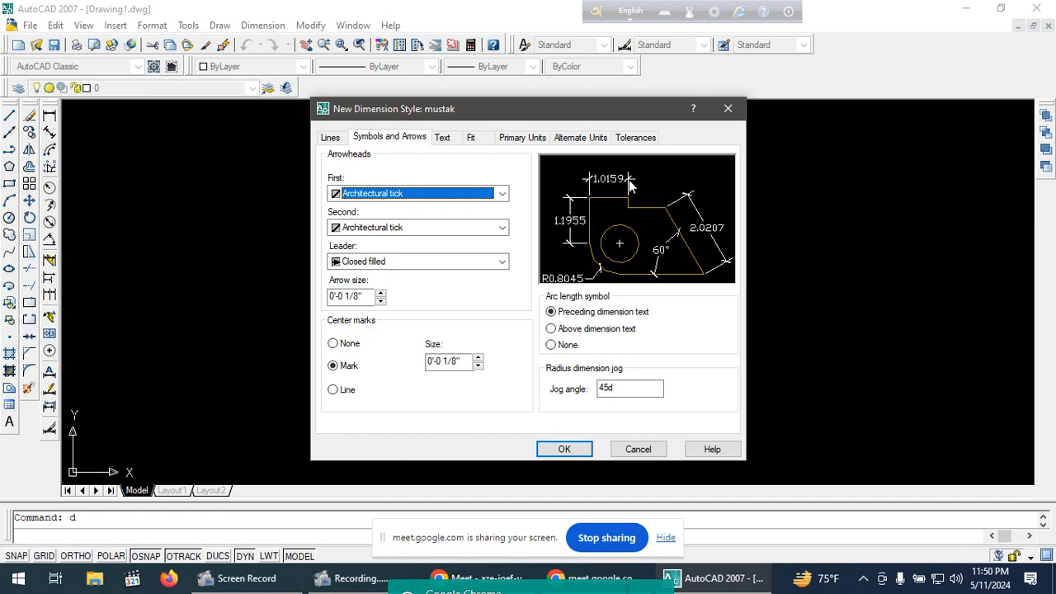
Keep Closed filled as the leader arrowhead, save the new dimension style and leave the style manager.
{"action": "left_click", "coordinate": [391, 262]}
{"action": "scroll", "coordinate": [391, 269], "scroll_direction": "up", "scroll_amount": 1}
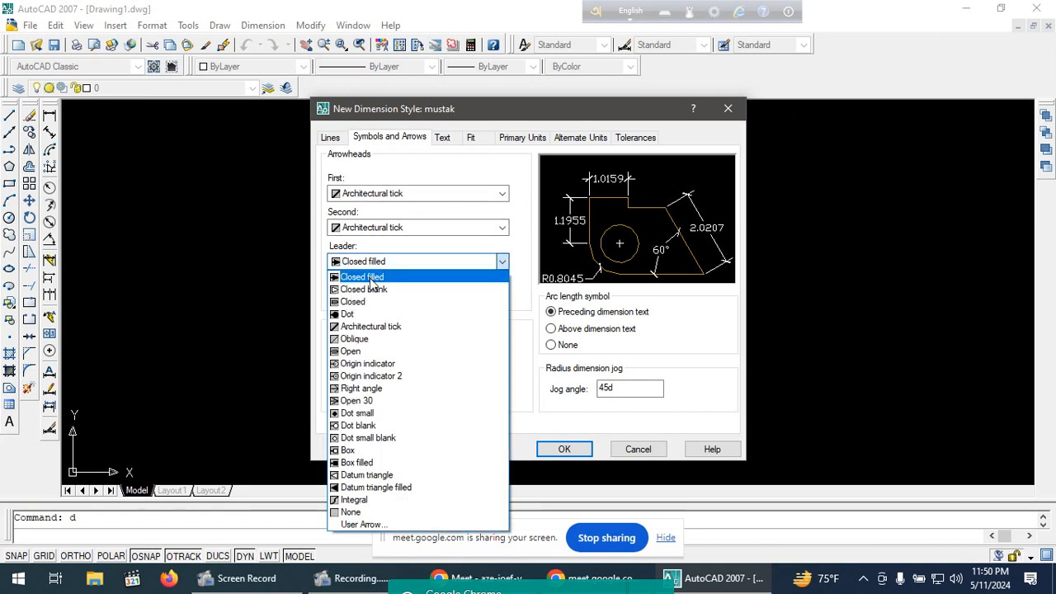
{"action": "left_click", "coordinate": [391, 275]}
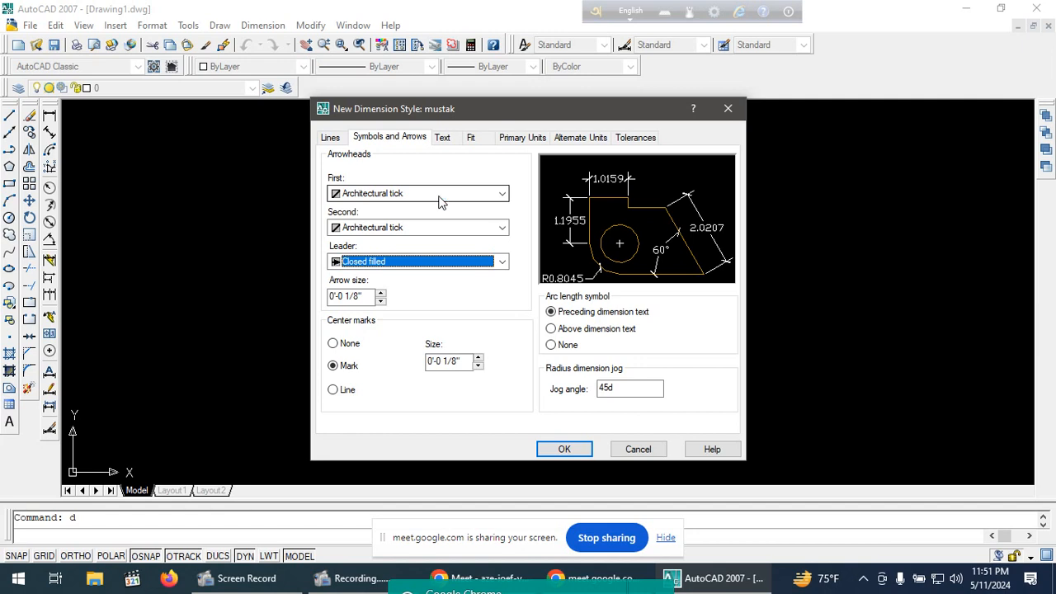
{"action": "left_click", "coordinate": [562, 455]}
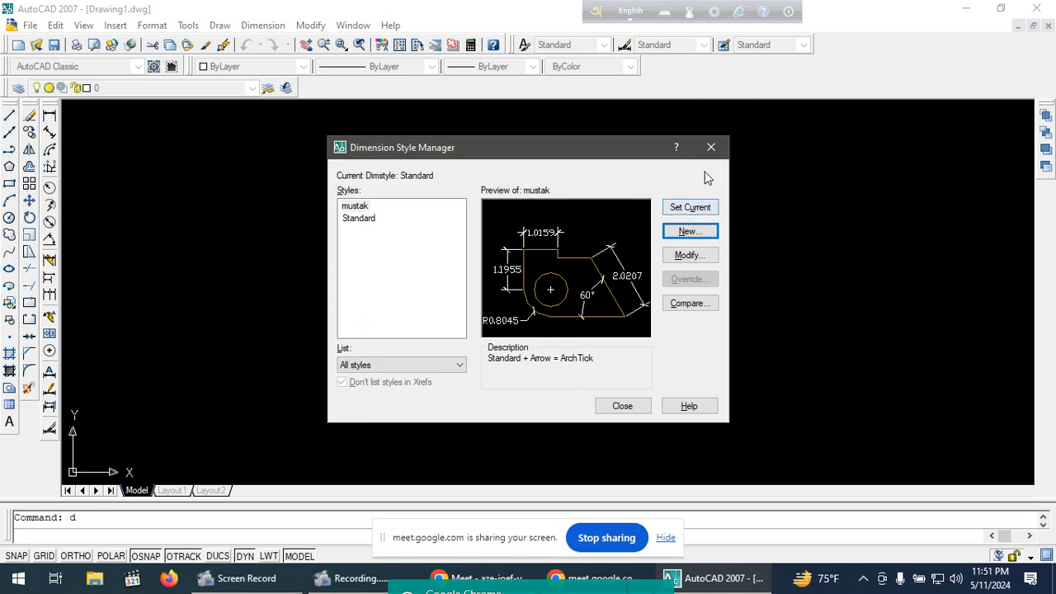
{"action": "left_click", "coordinate": [710, 147]}
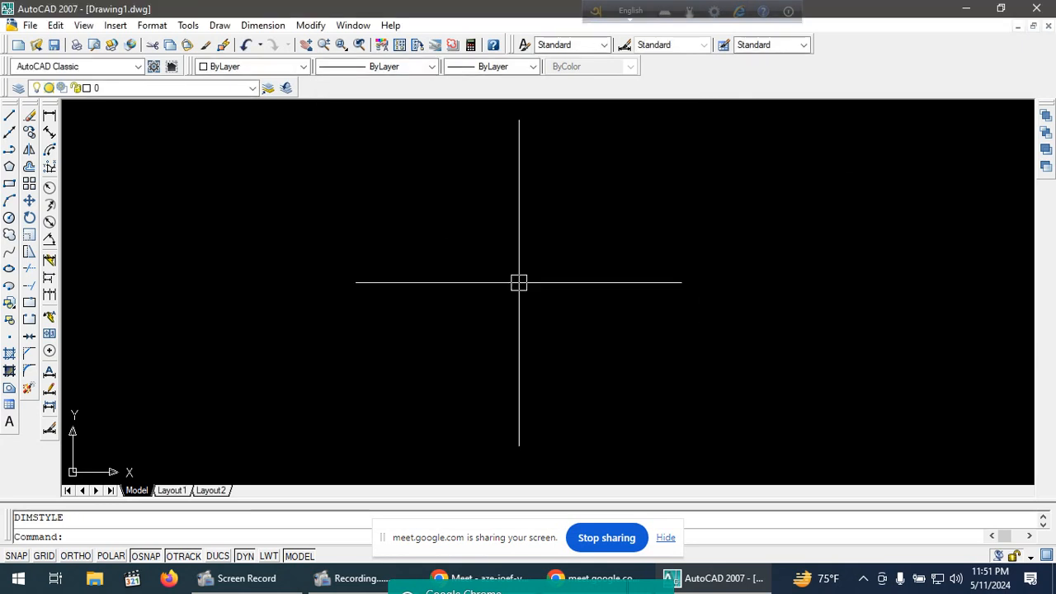
Reopen the Dimension Style Manager.
{"action": "type", "text": "d"}
{"action": "key", "text": "Return"}
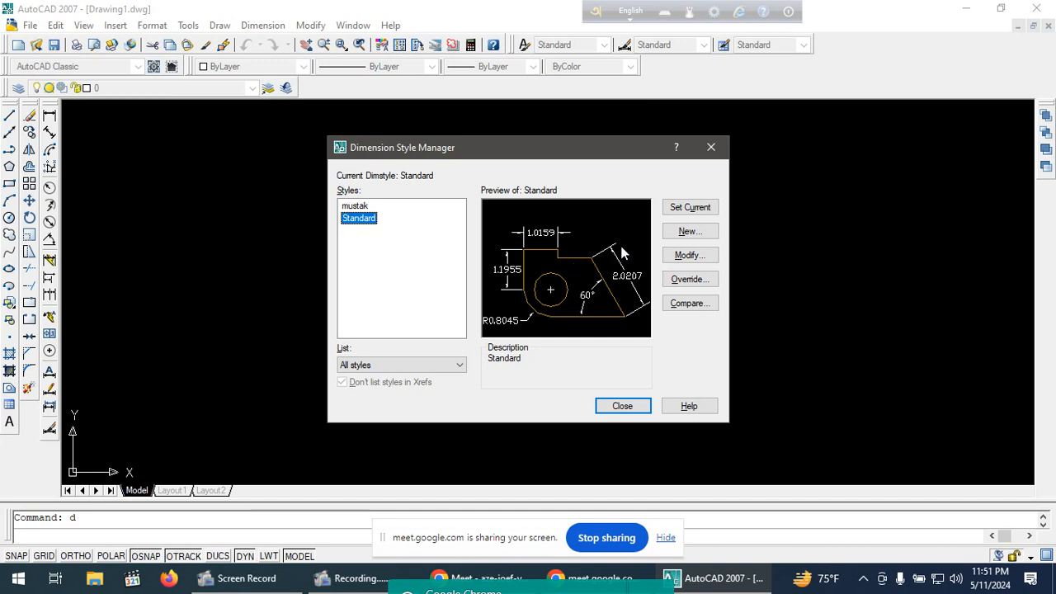
Try to create another dimension style based on Standard with the same name as the existing custom style.
{"action": "left_click", "coordinate": [690, 234]}
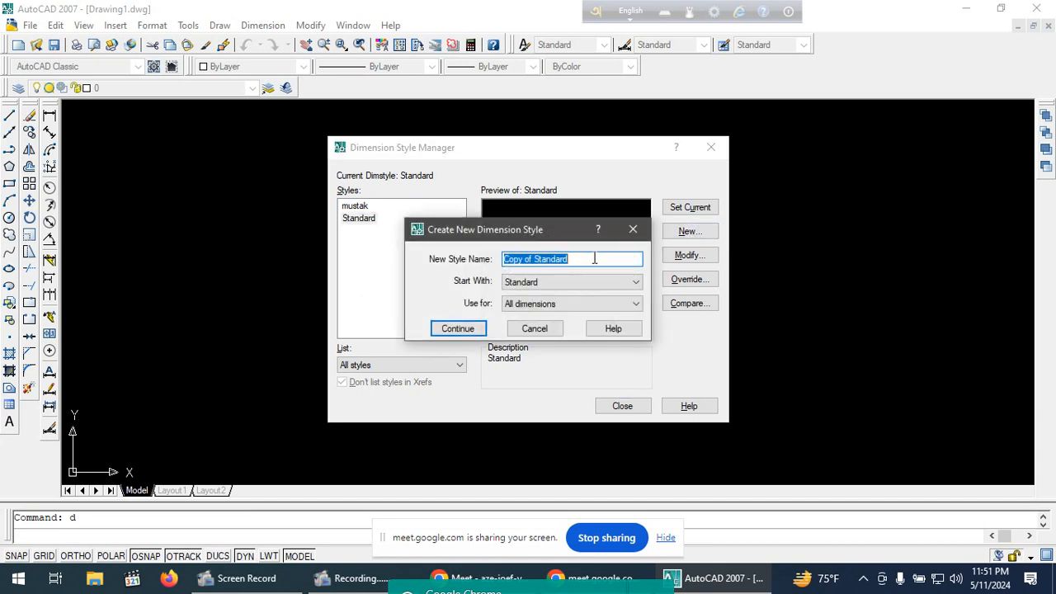
{"action": "key", "text": "BackSpace"}
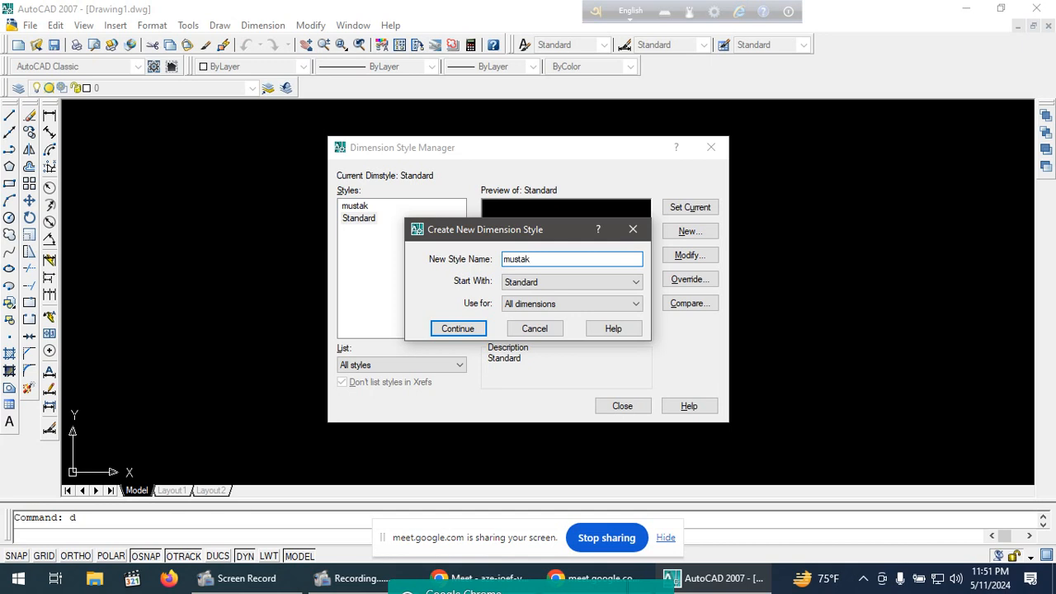
{"action": "left_click", "coordinate": [458, 328]}
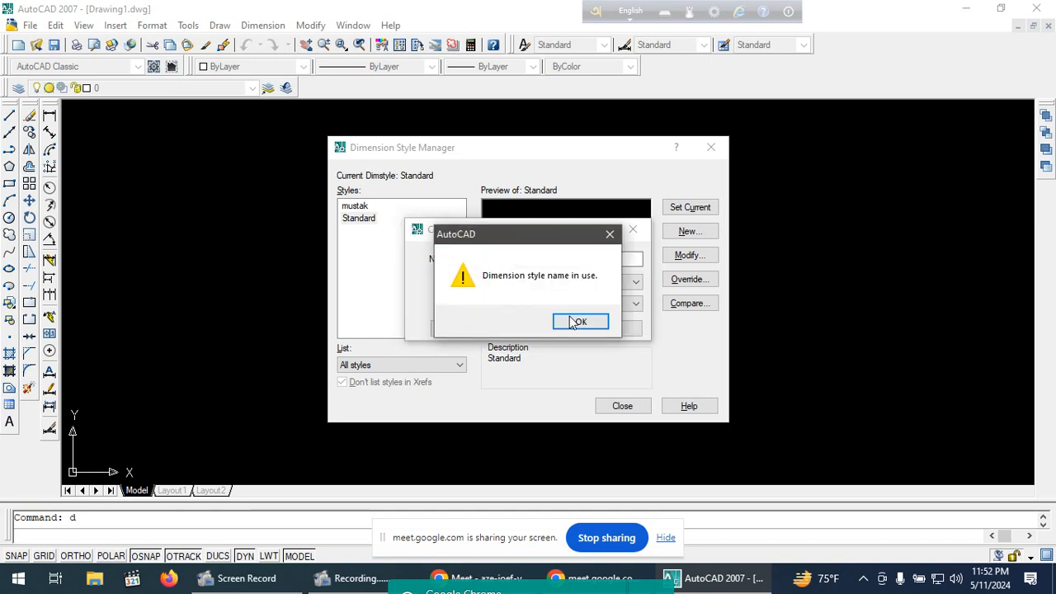
{"action": "left_click", "coordinate": [576, 322]}
{"action": "left_click", "coordinate": [458, 328]}
{"action": "left_click", "coordinate": [582, 322]}
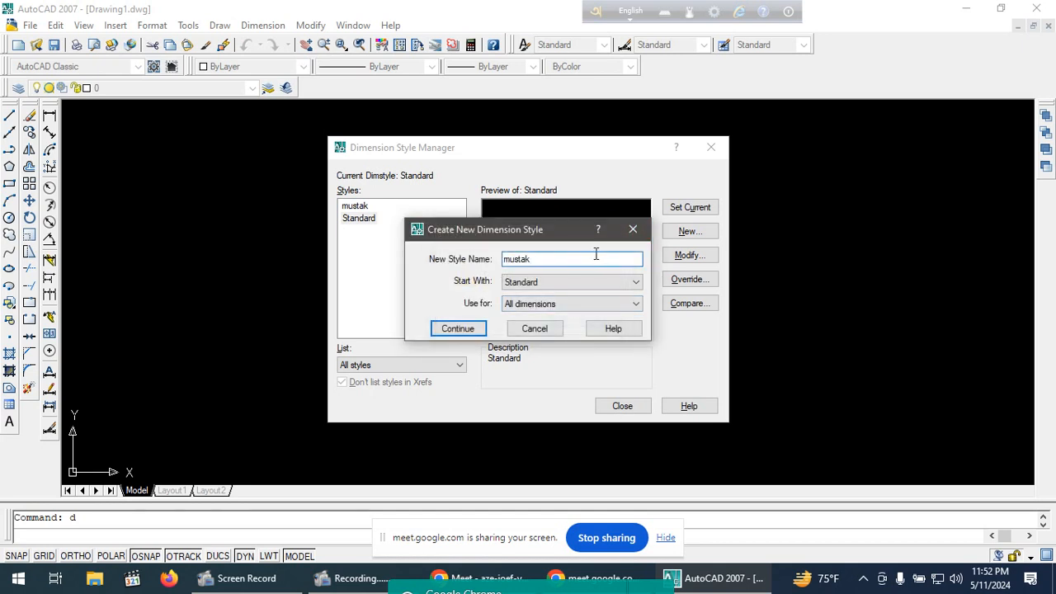
{"action": "left_click", "coordinate": [635, 229]}
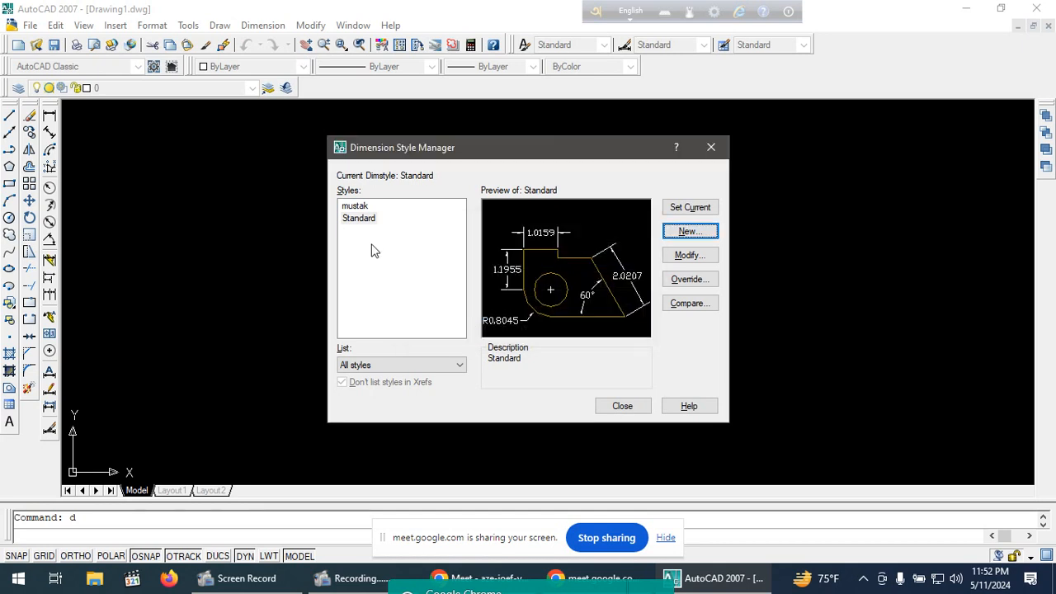
Open the custom dimension style for modification and review its dimension and extension line settings.
{"action": "left_click", "coordinate": [357, 207]}
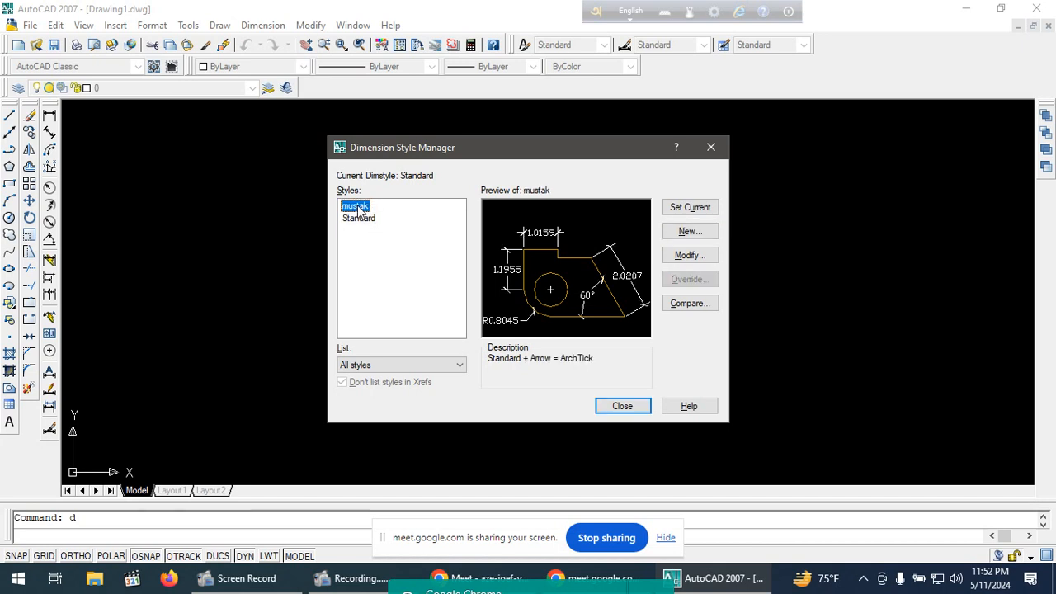
{"action": "left_click", "coordinate": [692, 259]}
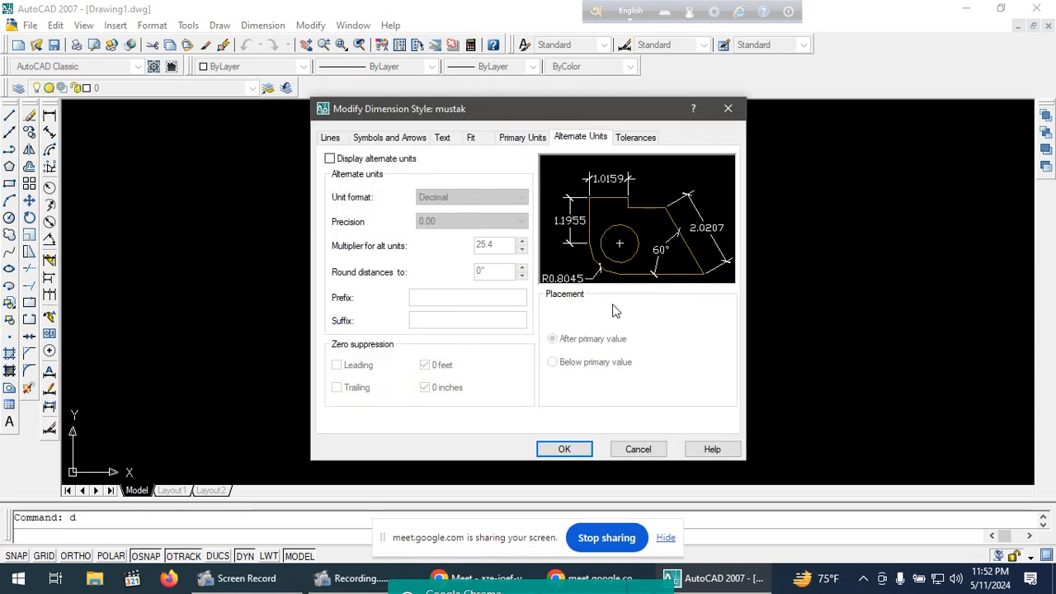
{"action": "left_click", "coordinate": [331, 138]}
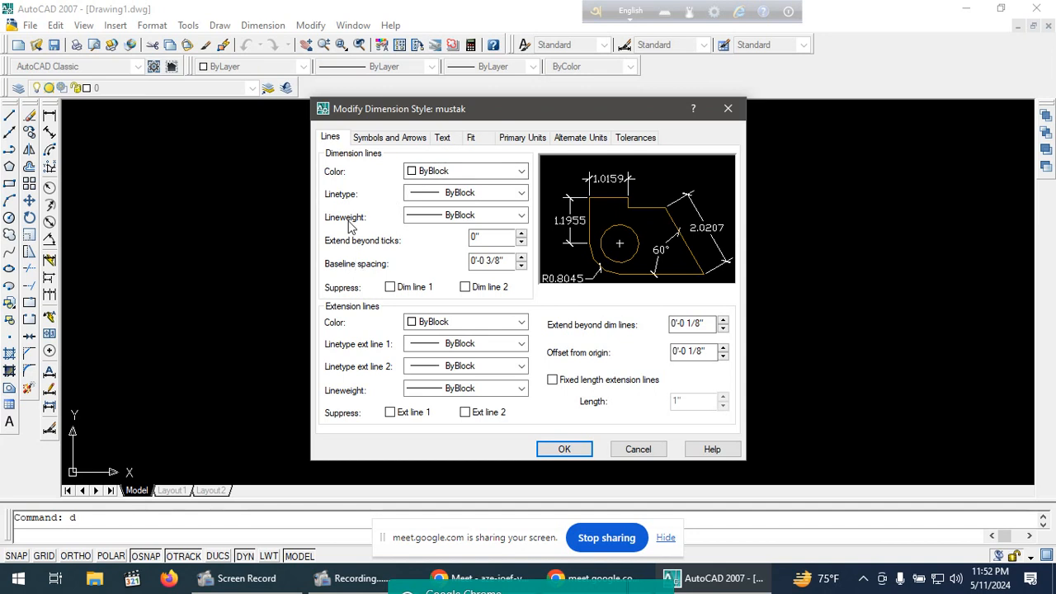
Keep Architectural tick as the style's first arrowhead and Closed filled as its leader arrowhead.
{"action": "left_click", "coordinate": [384, 140]}
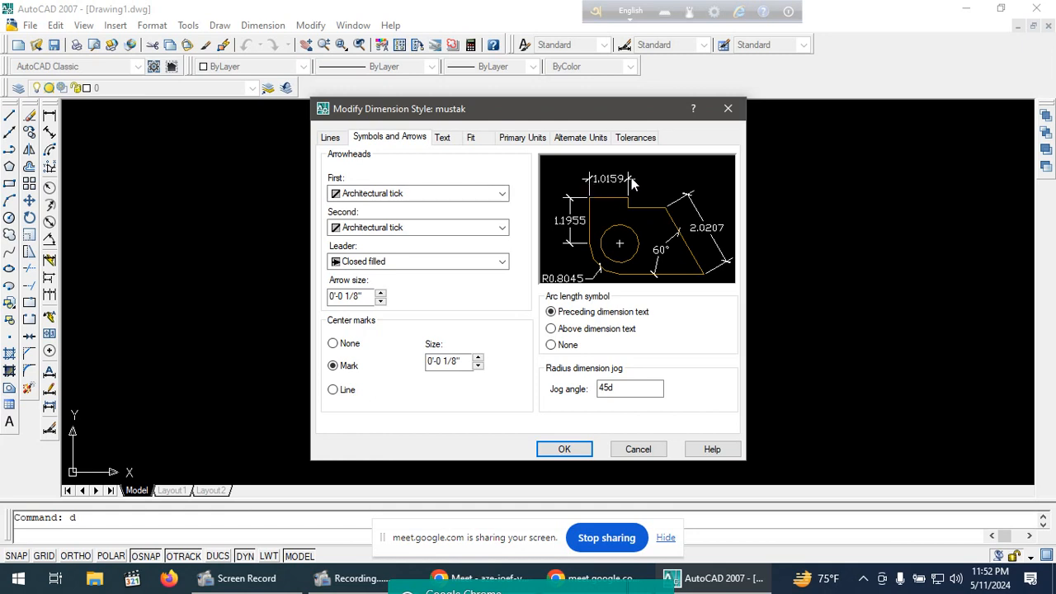
{"action": "left_click", "coordinate": [424, 194]}
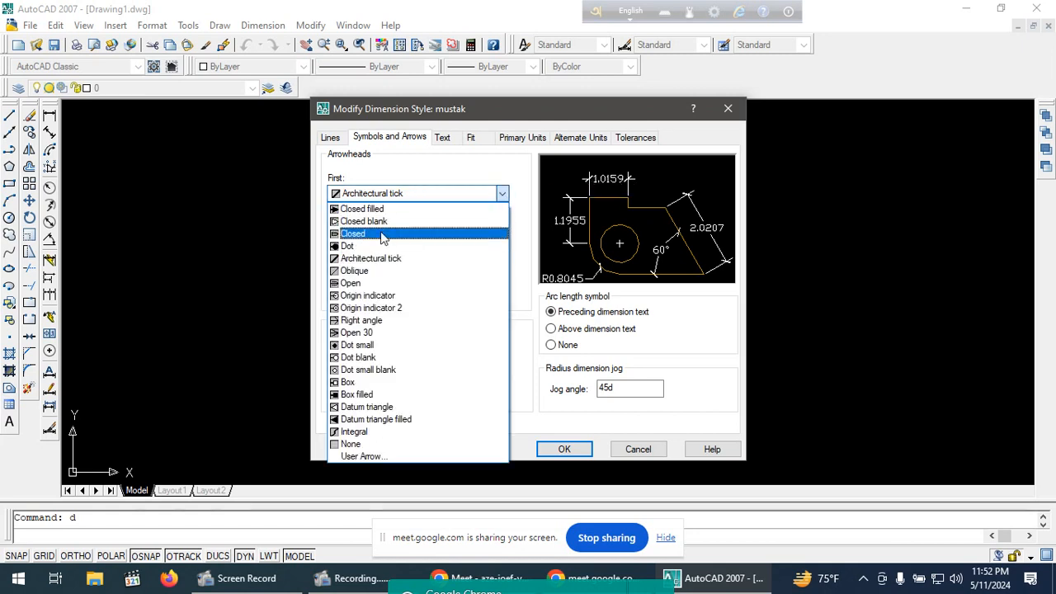
{"action": "left_click", "coordinate": [384, 259]}
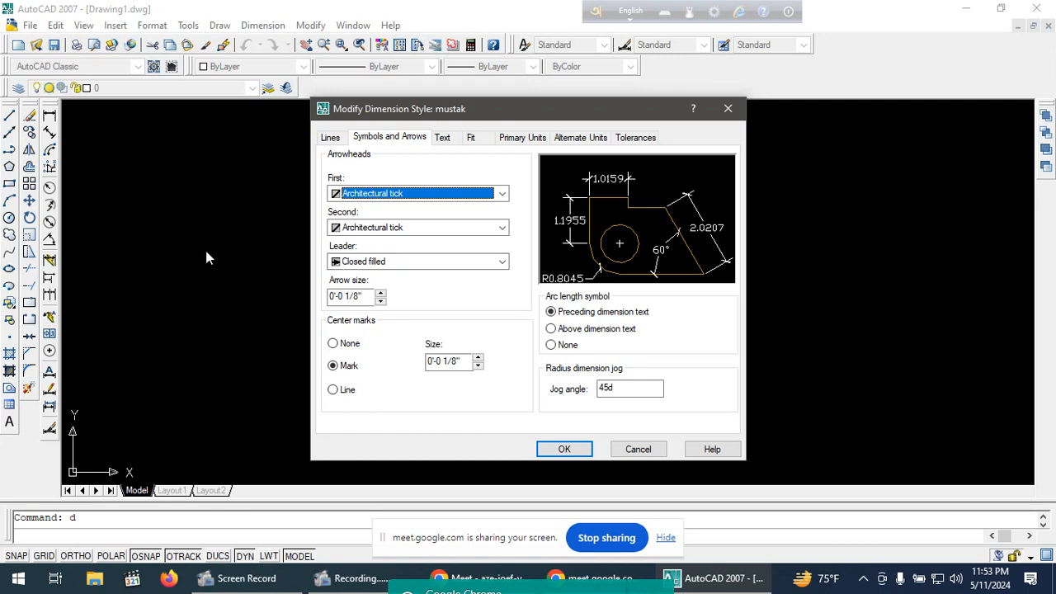
{"action": "left_click", "coordinate": [382, 263]}
{"action": "left_click", "coordinate": [355, 278]}
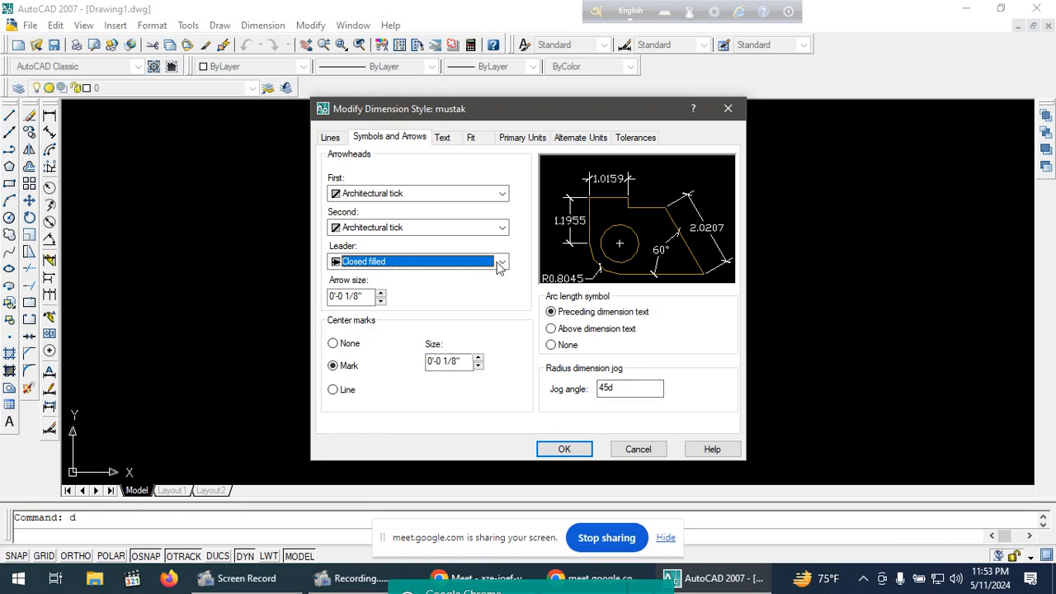
Open the Standard text style for editing from the dimension style's text settings.
{"action": "left_click", "coordinate": [444, 137]}
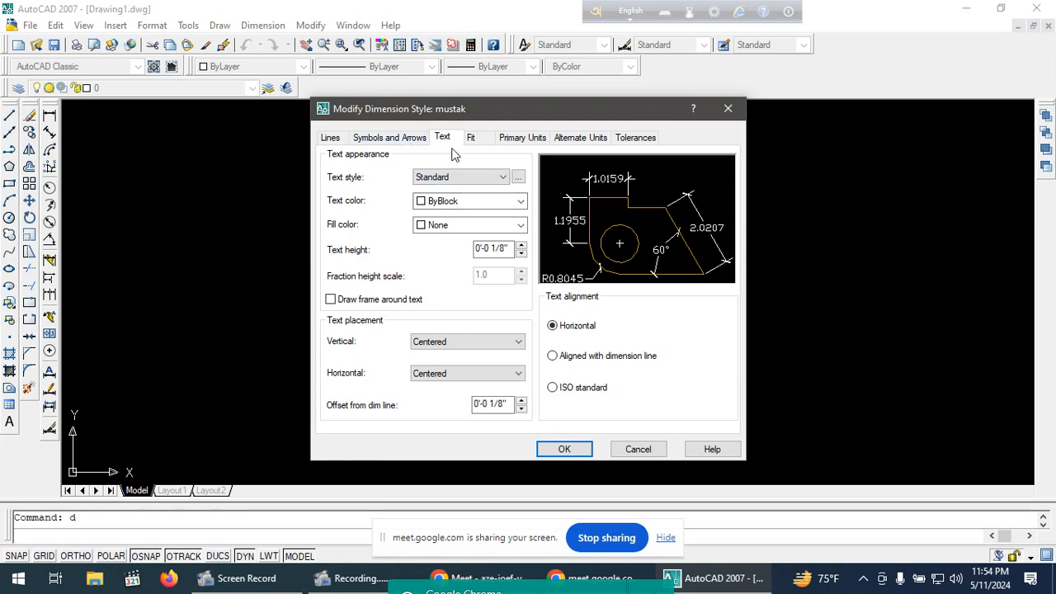
{"action": "left_click", "coordinate": [519, 179]}
{"action": "left_click", "coordinate": [519, 179]}
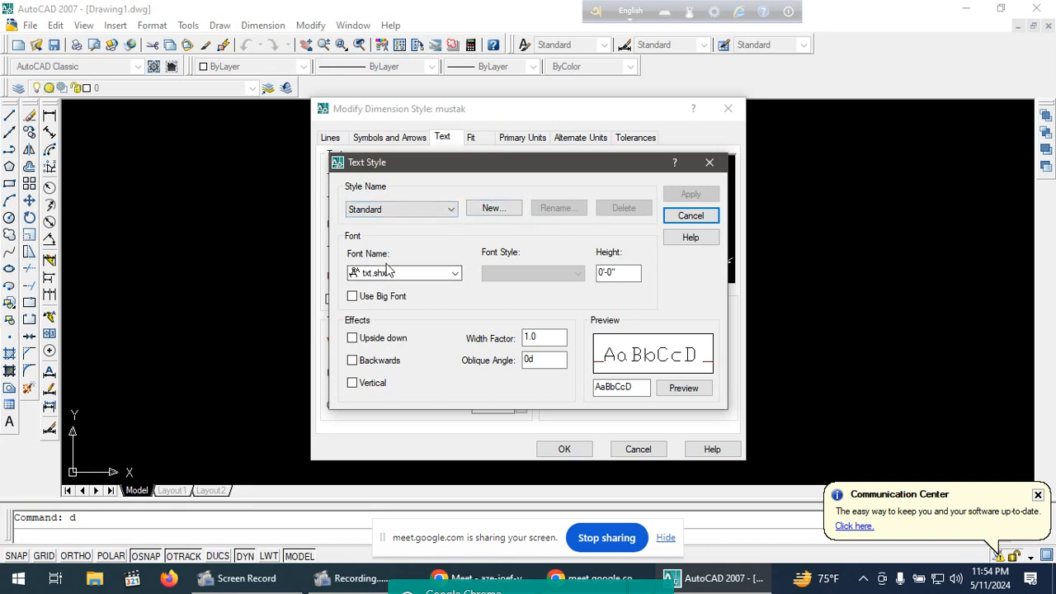
Set the Standard text style's font to Times New Roman.
{"action": "left_click", "coordinate": [456, 276]}
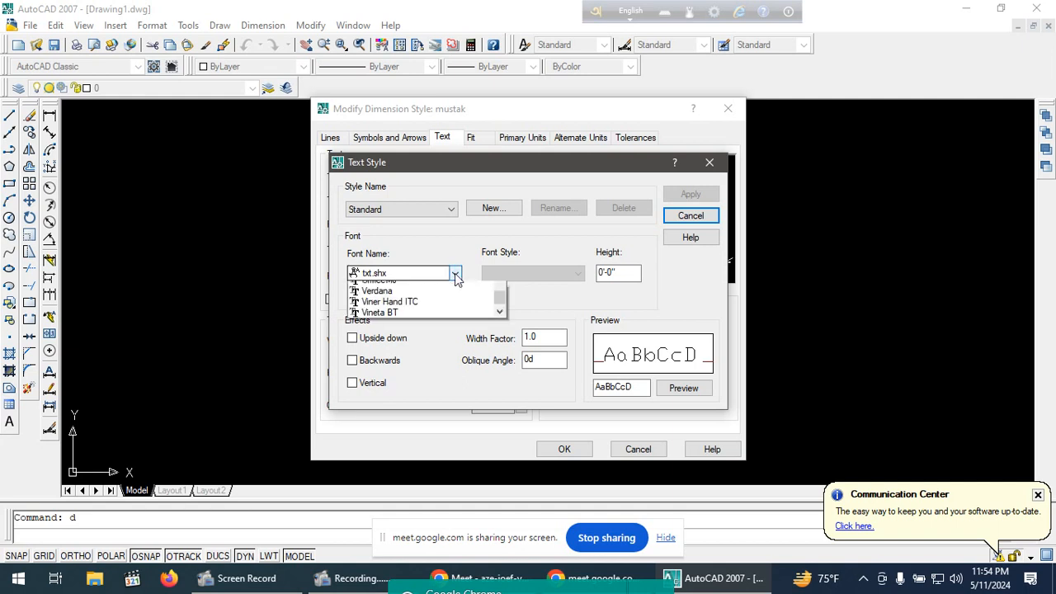
{"action": "scroll", "coordinate": [425, 309], "scroll_direction": "down", "scroll_amount": 4}
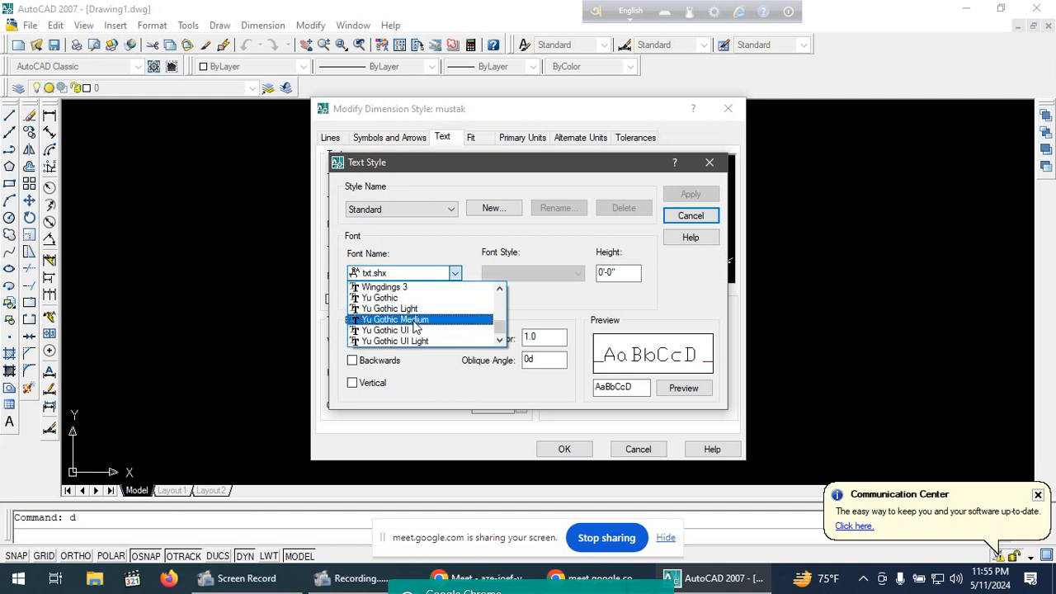
{"action": "scroll", "coordinate": [415, 327], "scroll_direction": "up", "scroll_amount": 7}
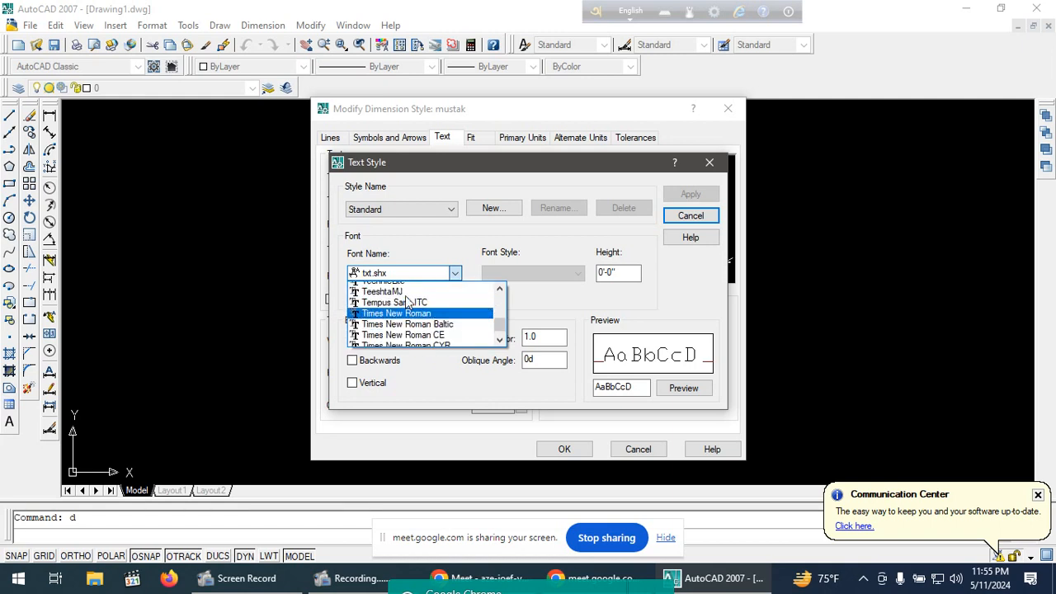
{"action": "scroll", "coordinate": [407, 304], "scroll_direction": "up", "scroll_amount": 1}
{"action": "scroll", "coordinate": [407, 304], "scroll_direction": "down", "scroll_amount": 2}
{"action": "scroll", "coordinate": [407, 305], "scroll_direction": "up", "scroll_amount": 1}
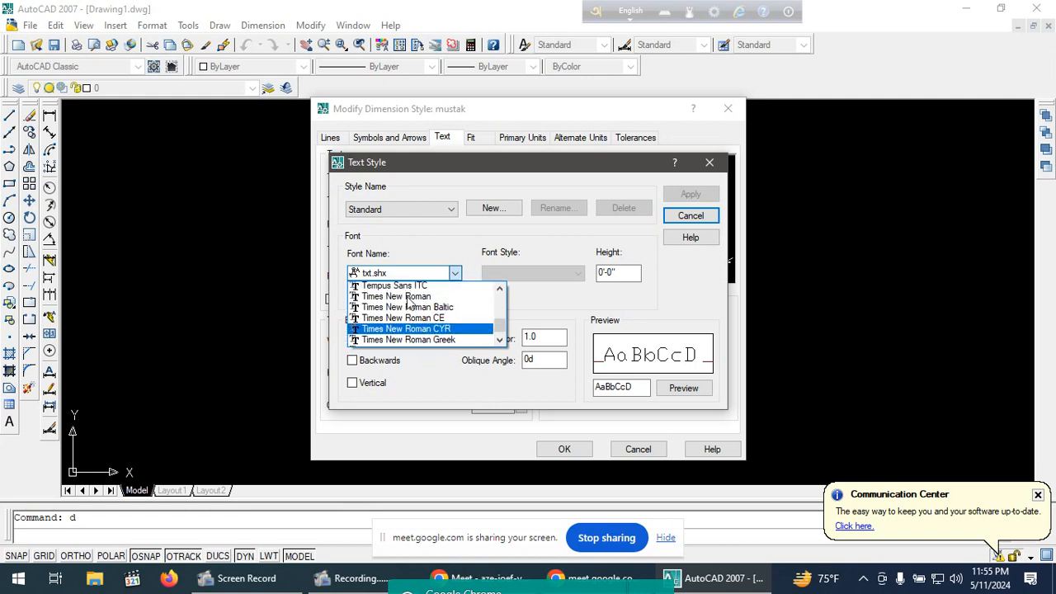
{"action": "scroll", "coordinate": [405, 307], "scroll_direction": "up", "scroll_amount": 4}
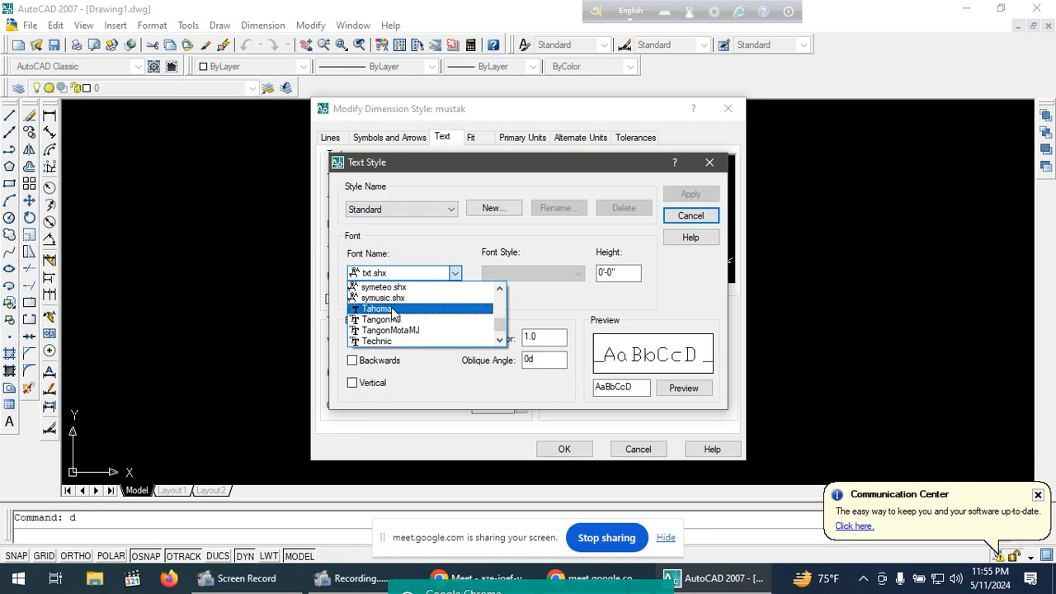
{"action": "scroll", "coordinate": [393, 315], "scroll_direction": "up", "scroll_amount": 2}
{"action": "scroll", "coordinate": [392, 314], "scroll_direction": "down", "scroll_amount": 3}
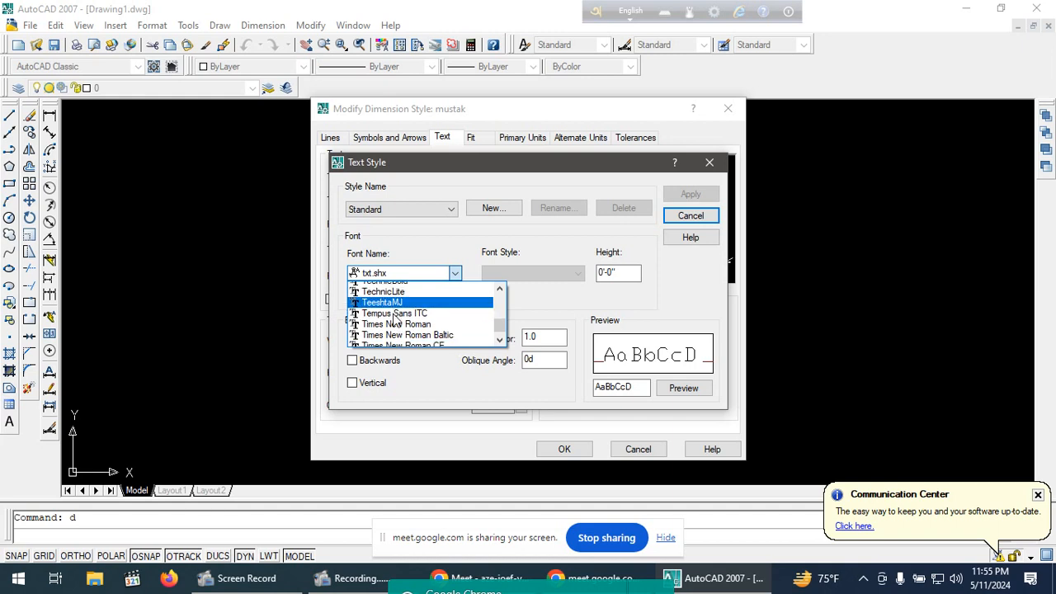
{"action": "scroll", "coordinate": [394, 319], "scroll_direction": "down", "scroll_amount": 1}
{"action": "left_click", "coordinate": [392, 302]}
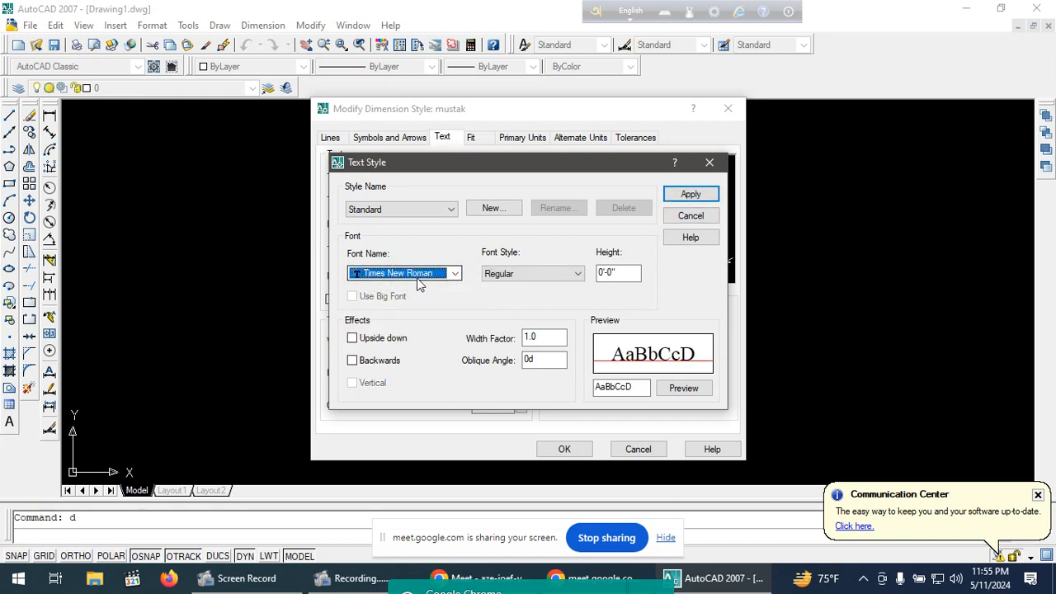
Set the Standard text style's font to Trebuchet MS with Regular font style, apply it and return to the dimension style.
{"action": "left_click", "coordinate": [455, 274]}
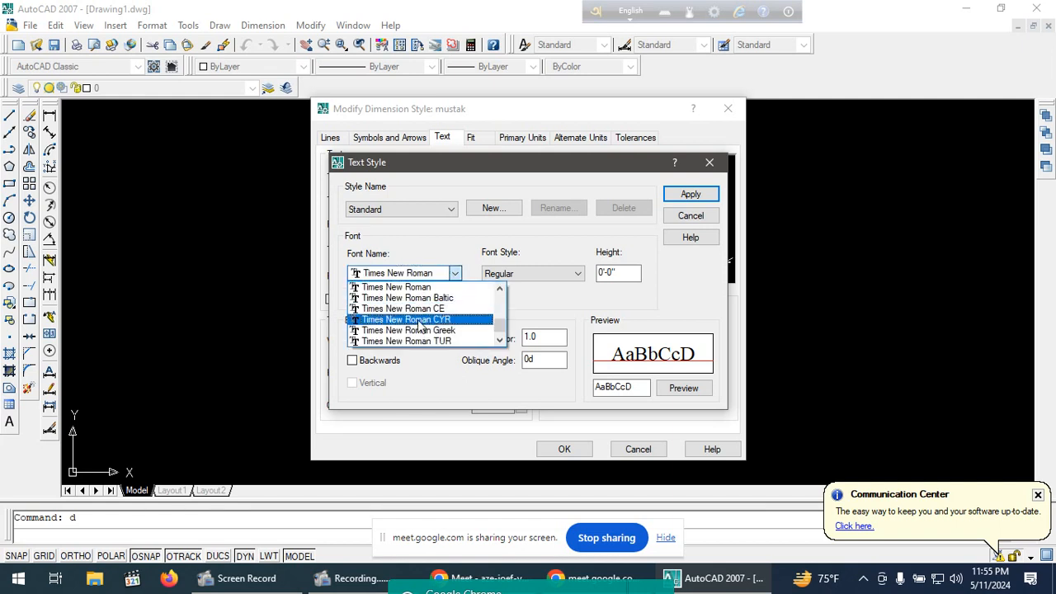
{"action": "scroll", "coordinate": [422, 327], "scroll_direction": "down", "scroll_amount": 5}
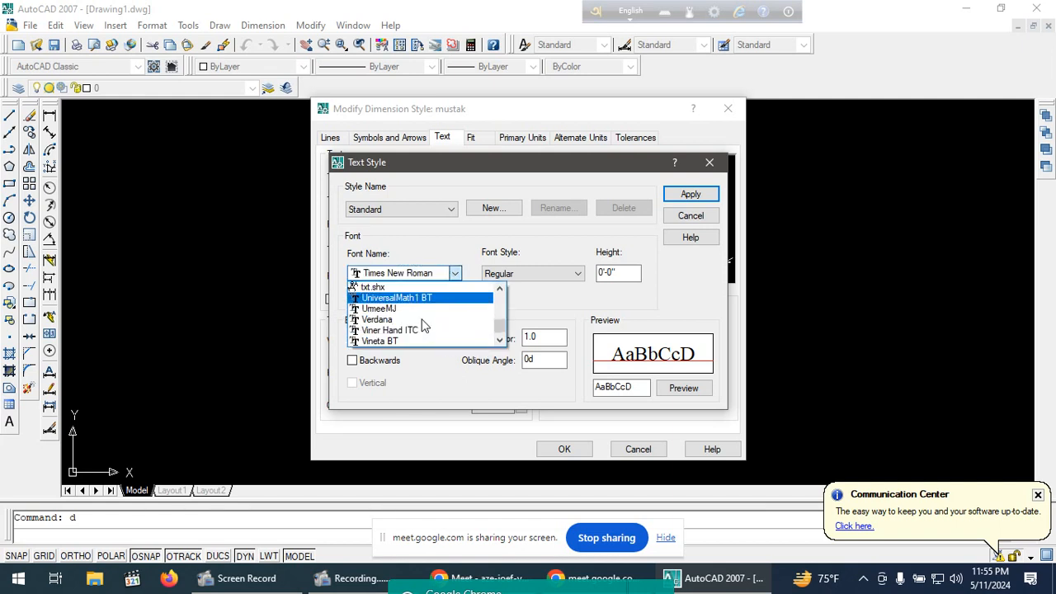
{"action": "scroll", "coordinate": [421, 327], "scroll_direction": "down", "scroll_amount": 3}
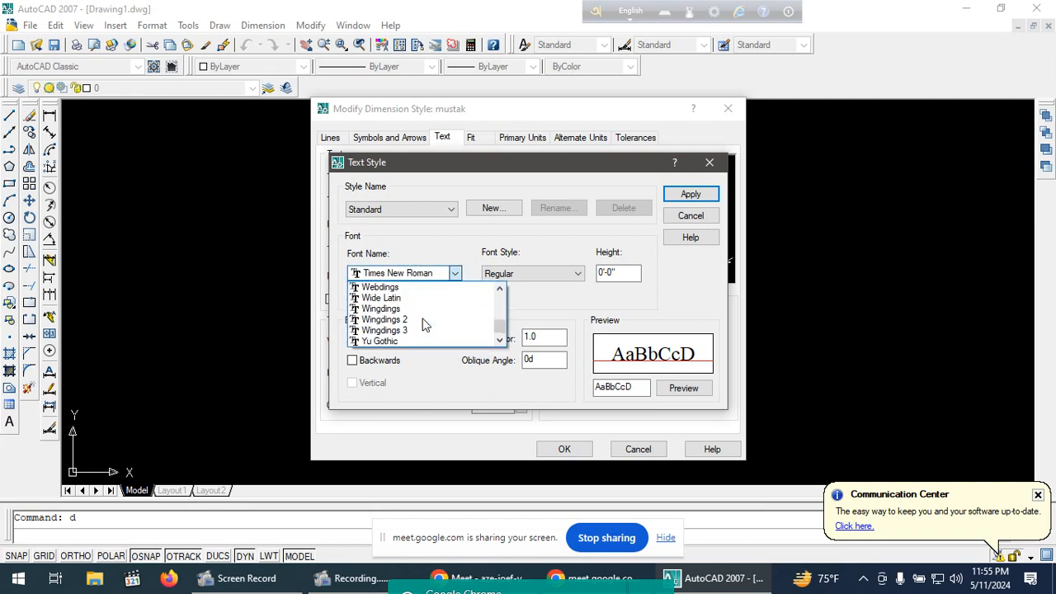
{"action": "scroll", "coordinate": [422, 327], "scroll_direction": "up", "scroll_amount": 4}
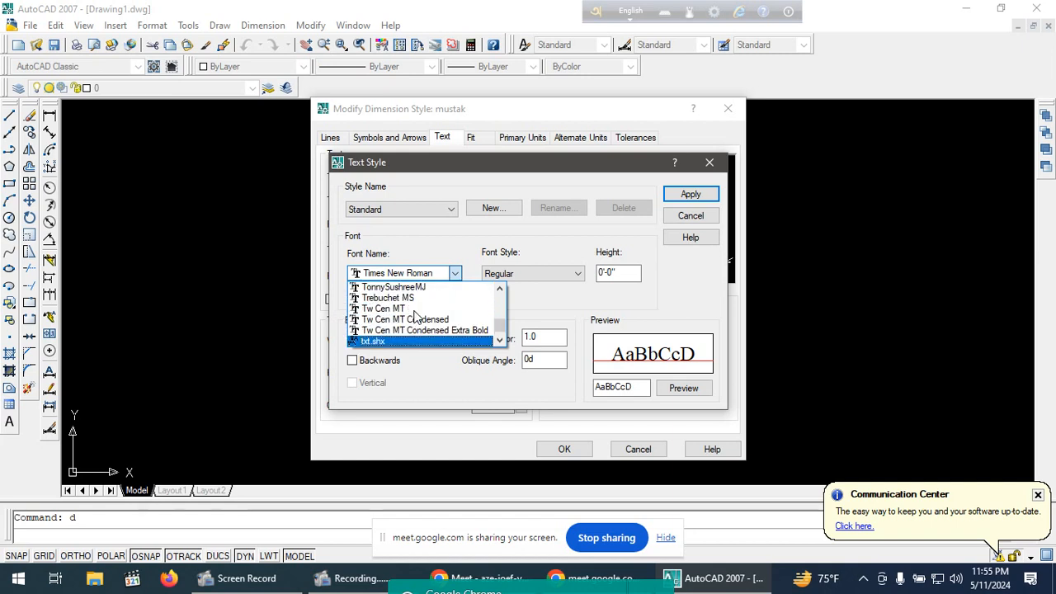
{"action": "left_click", "coordinate": [399, 298]}
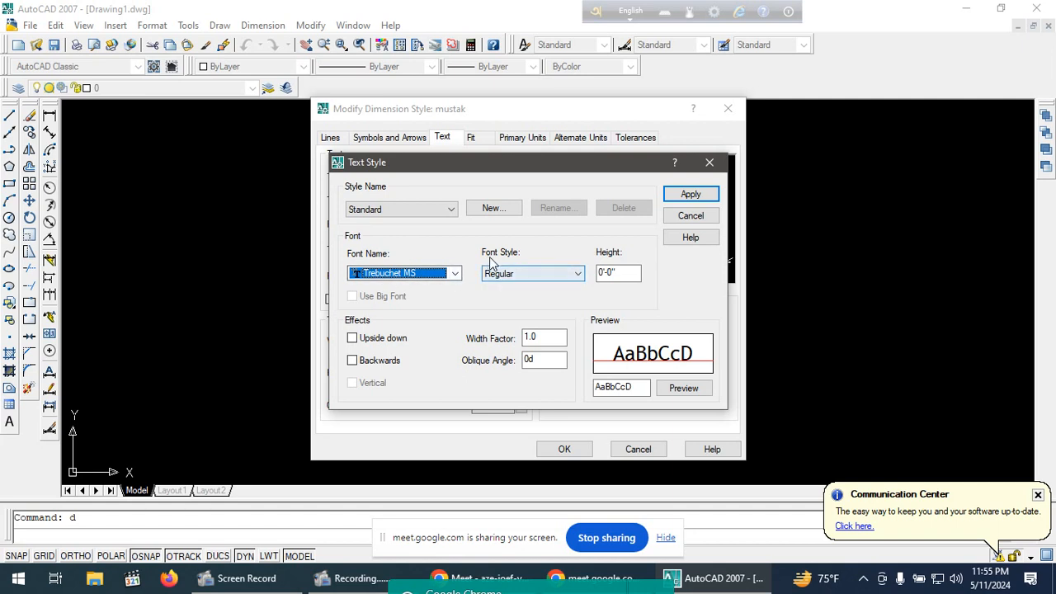
{"action": "left_click", "coordinate": [520, 281]}
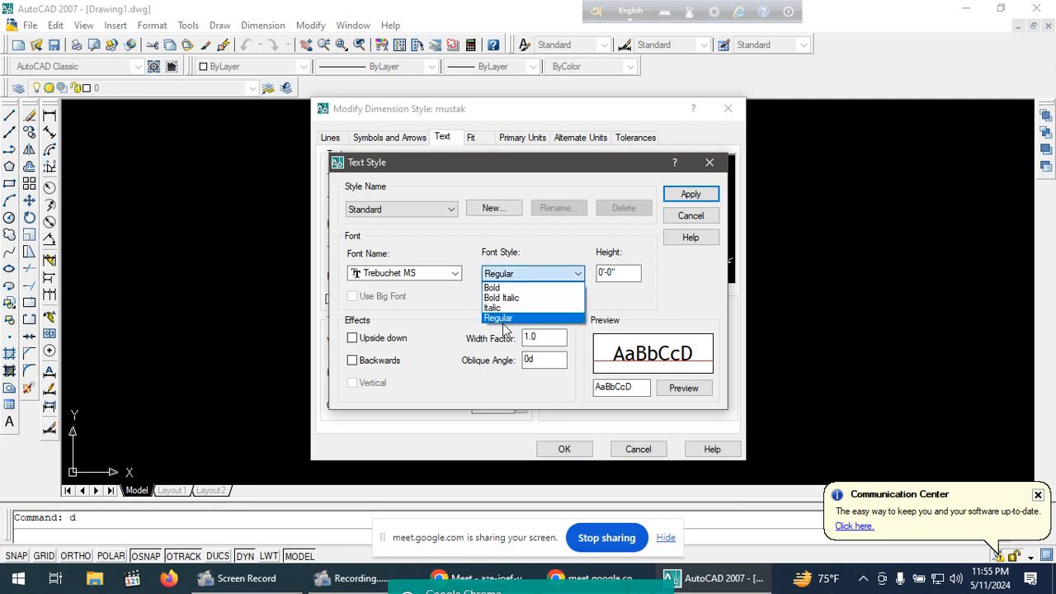
{"action": "left_click", "coordinate": [501, 318]}
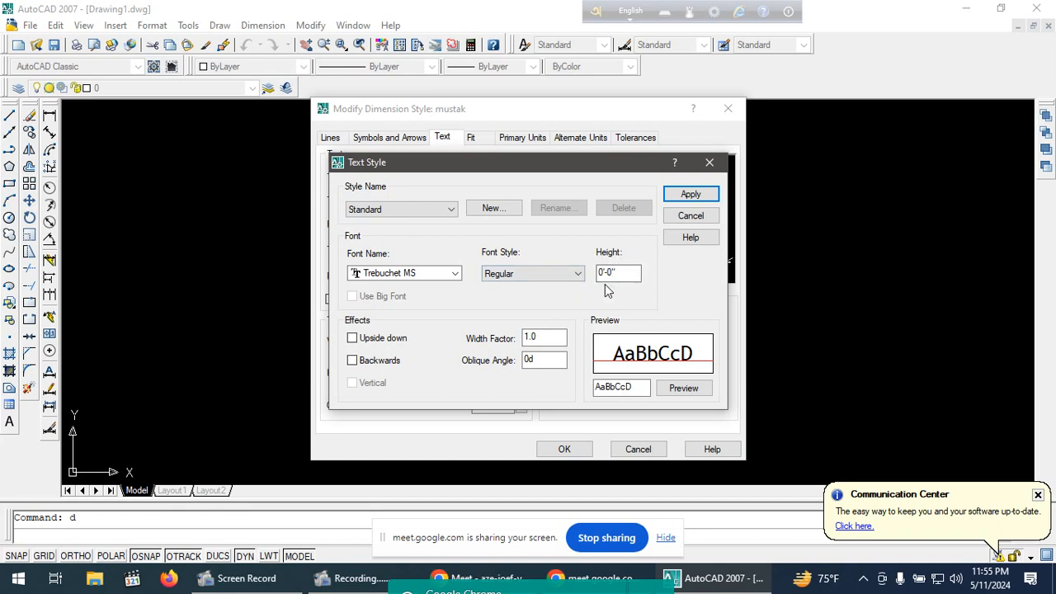
{"action": "left_click", "coordinate": [691, 195]}
{"action": "left_click", "coordinate": [692, 217]}
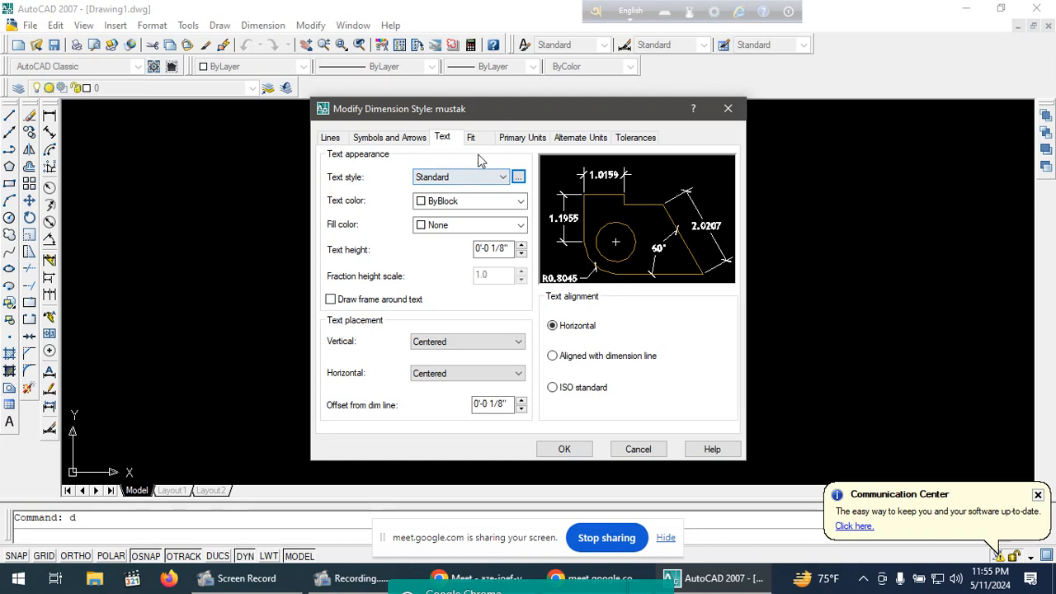
Set the overall scale for the style's dimension features to 30.
{"action": "left_click", "coordinate": [472, 139]}
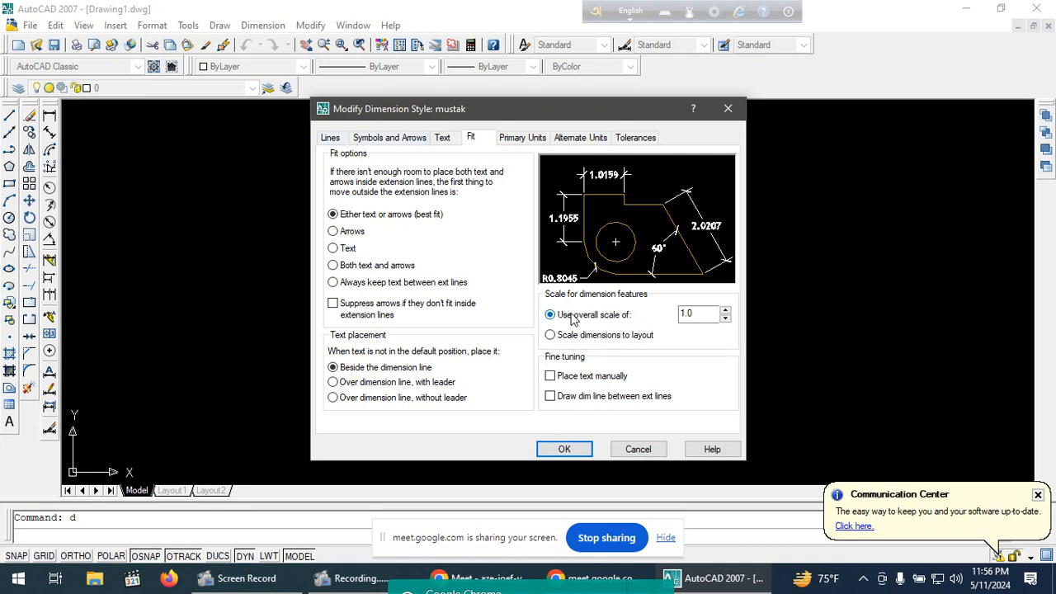
{"action": "left_click", "coordinate": [697, 315]}
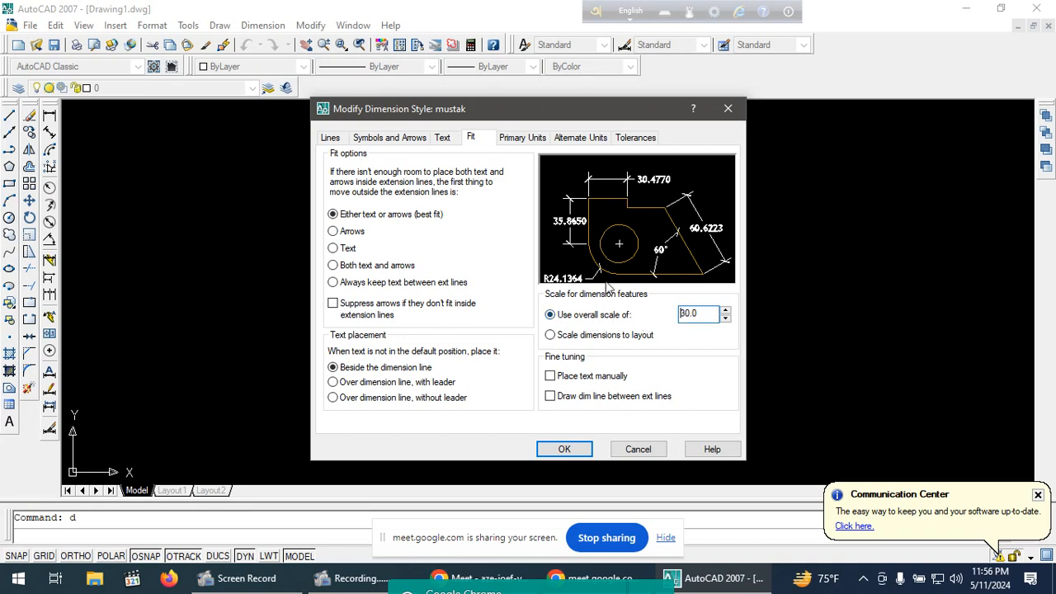
Set the style's linear dimension units to Architectural with a precision of 0'-0 1/2".
{"action": "left_click", "coordinate": [522, 138]}
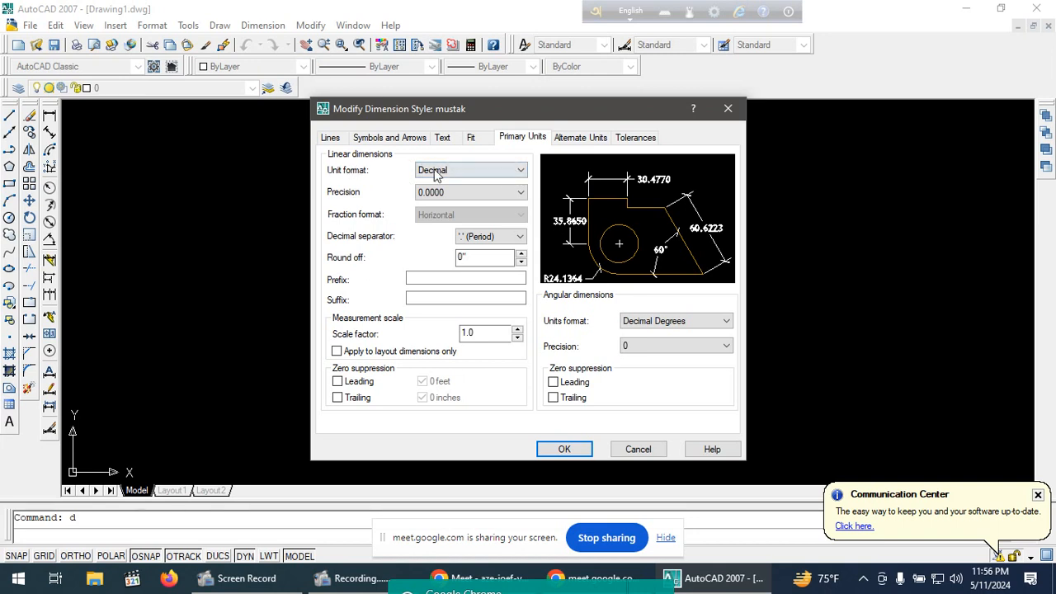
{"action": "left_click", "coordinate": [520, 170]}
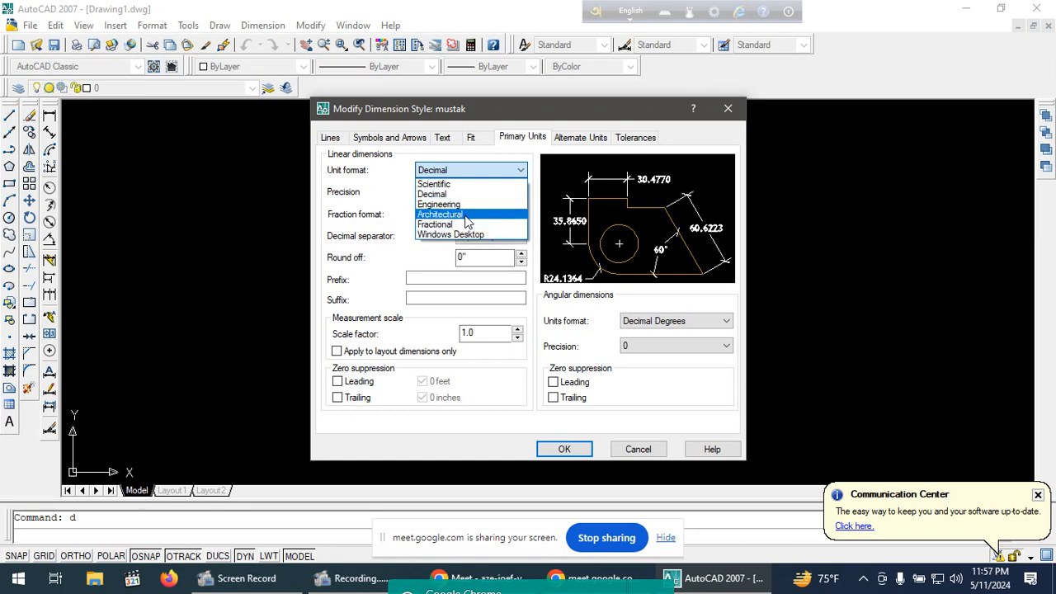
{"action": "left_click", "coordinate": [460, 218]}
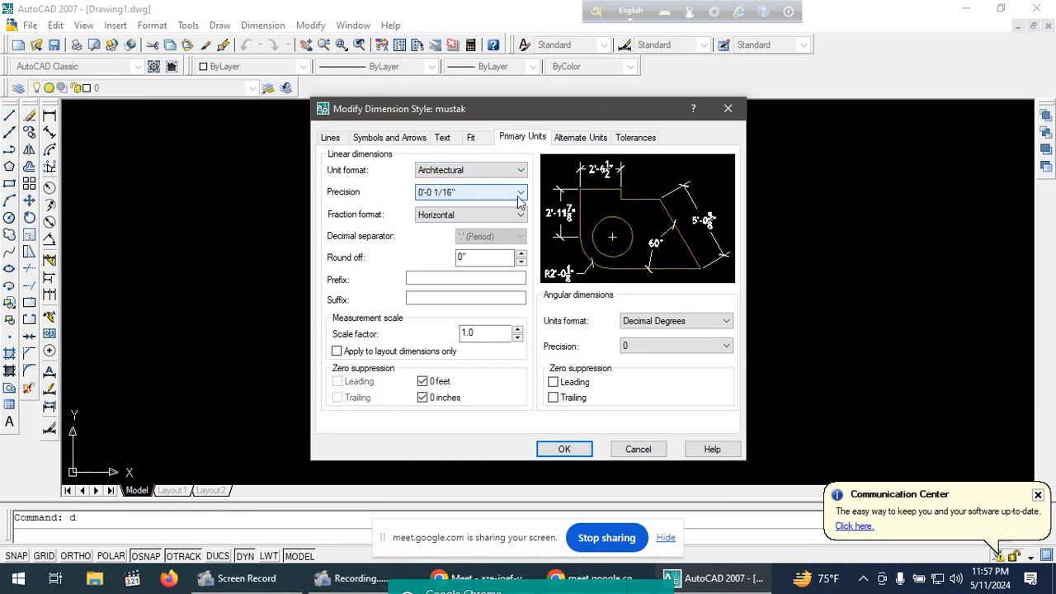
{"action": "left_click", "coordinate": [519, 193]}
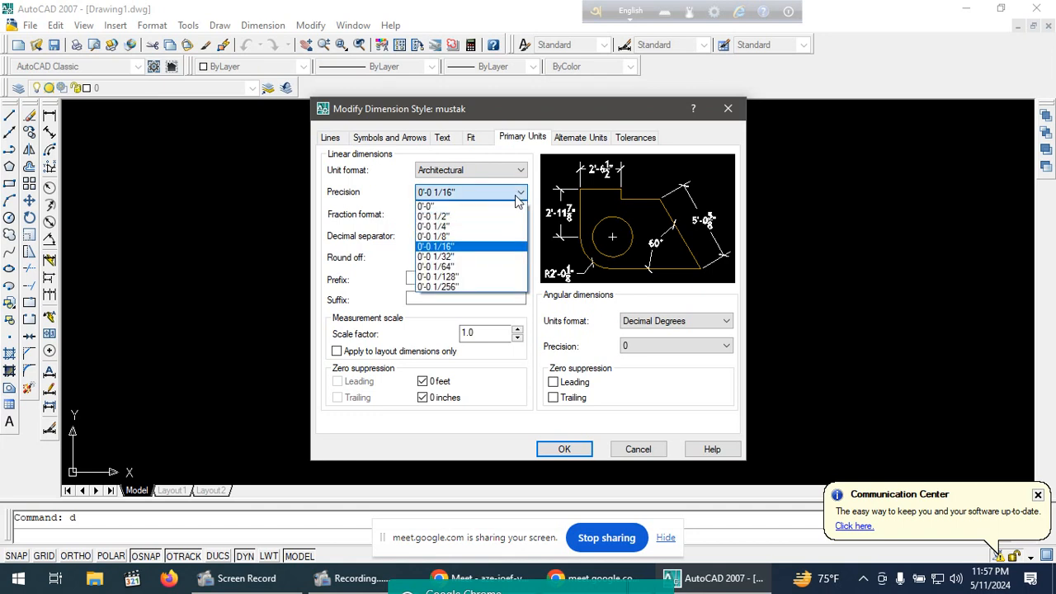
{"action": "left_click", "coordinate": [446, 216]}
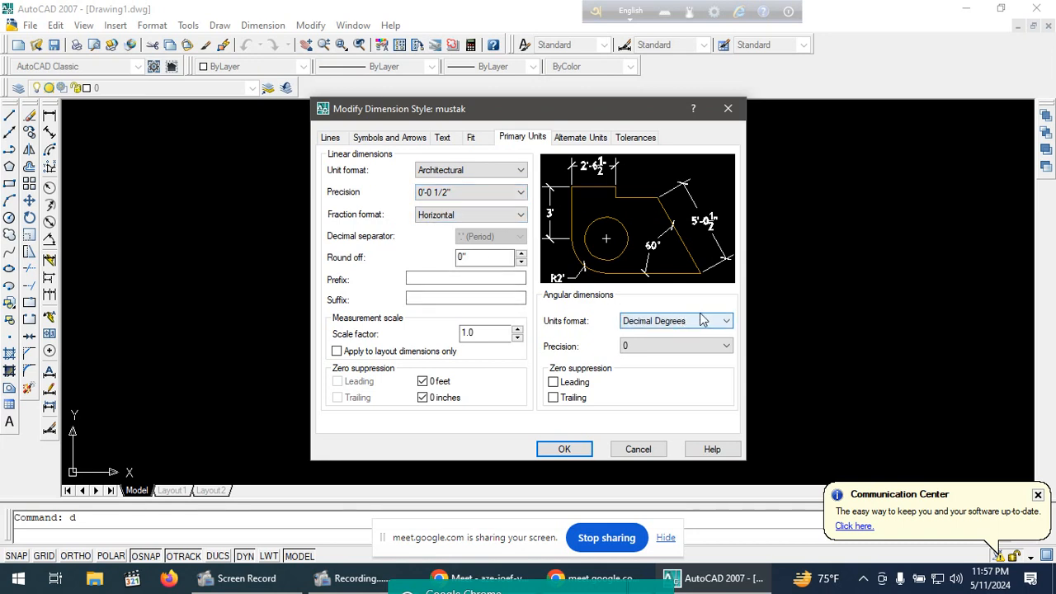
Set the style's angular dimension units to Degrees Minutes Seconds with 0d precision, and show the alternate units settings.
{"action": "left_click", "coordinate": [726, 323]}
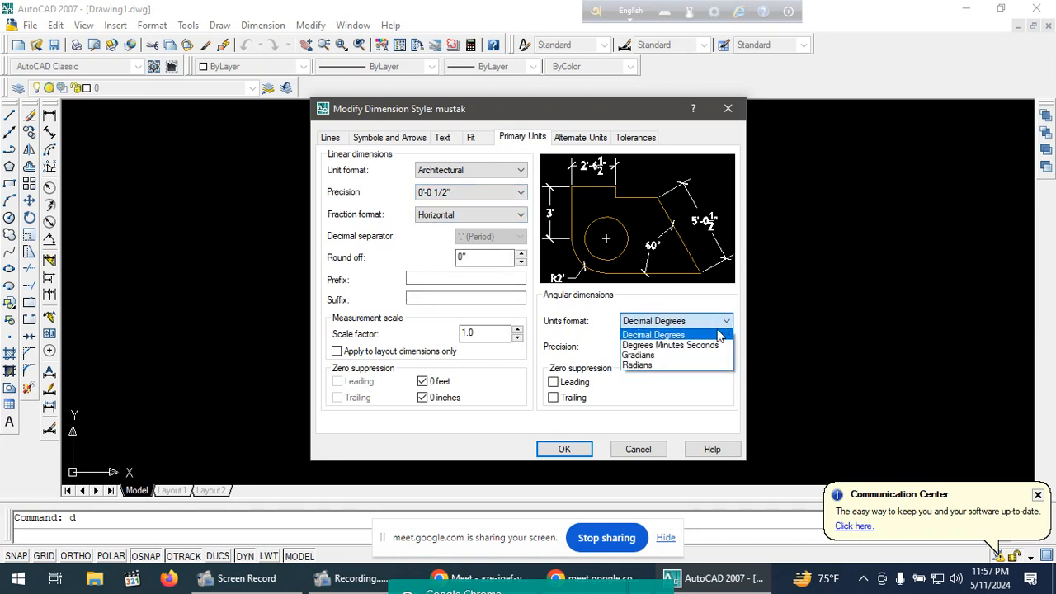
{"action": "left_click", "coordinate": [709, 346]}
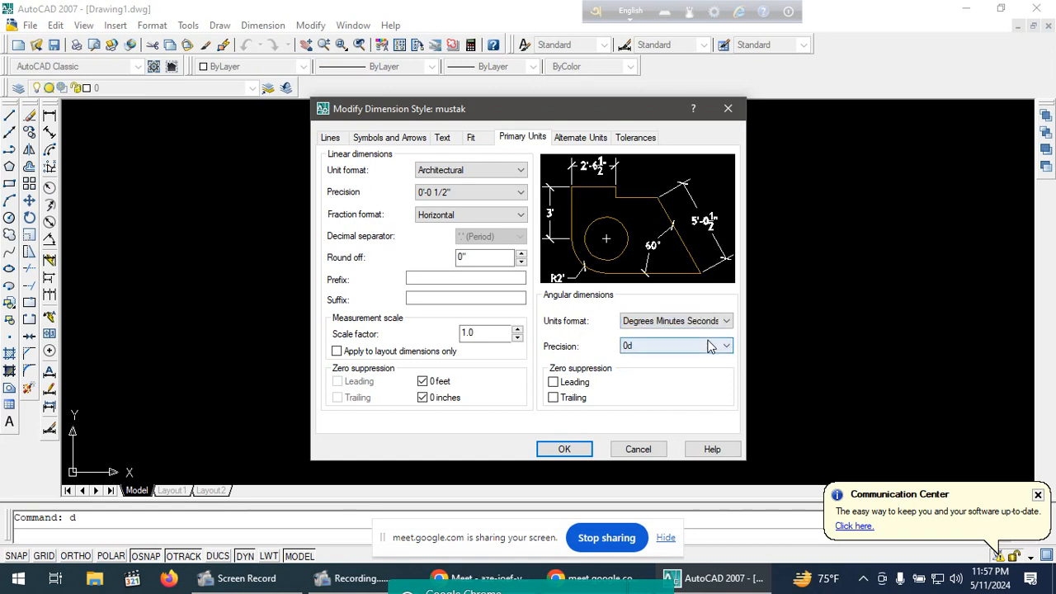
{"action": "left_click", "coordinate": [642, 347]}
{"action": "left_click", "coordinate": [636, 363]}
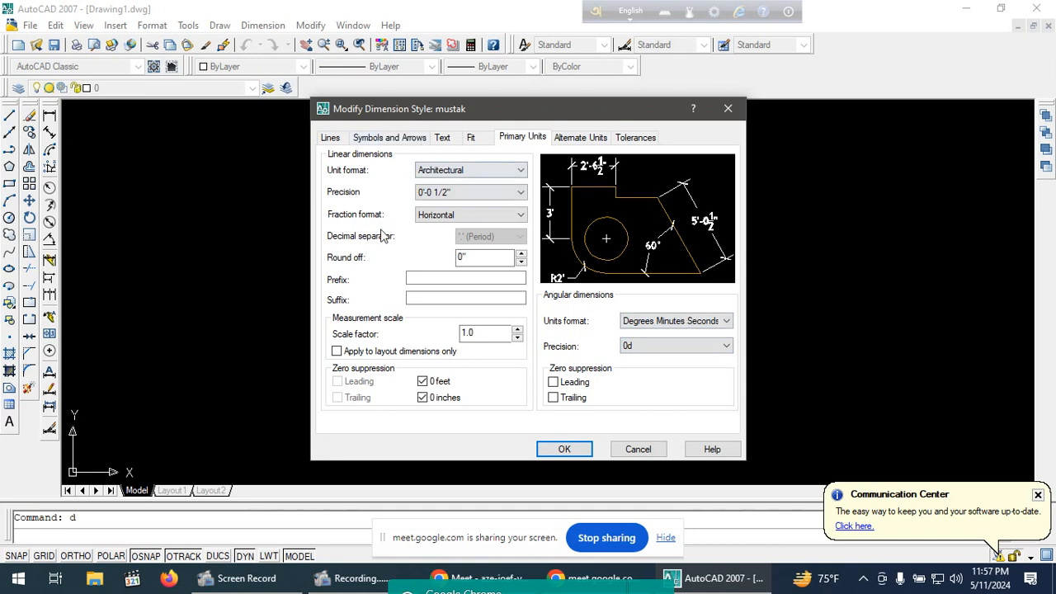
{"action": "left_click", "coordinate": [575, 142]}
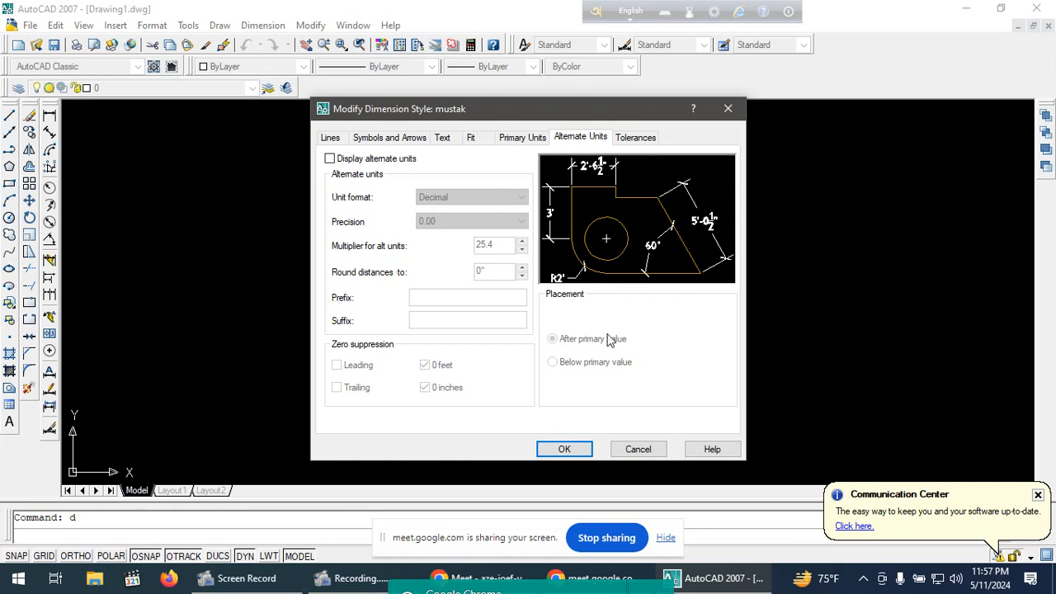
Turn on the display of alternate units for the dimension style.
{"action": "left_click", "coordinate": [331, 162]}
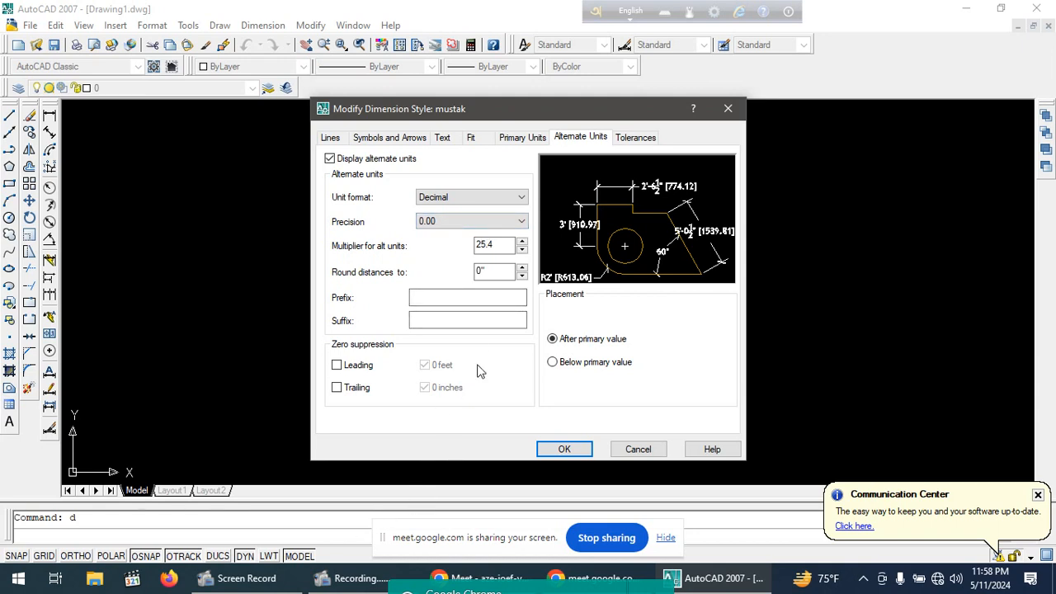
{"action": "left_click", "coordinate": [939, 581]}
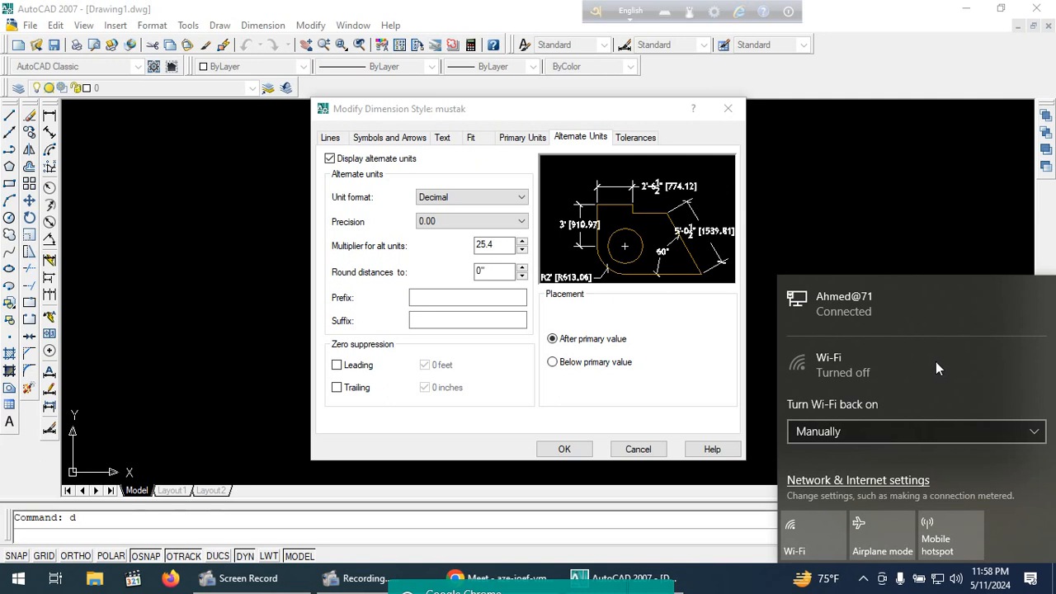
{"action": "left_click", "coordinate": [937, 199]}
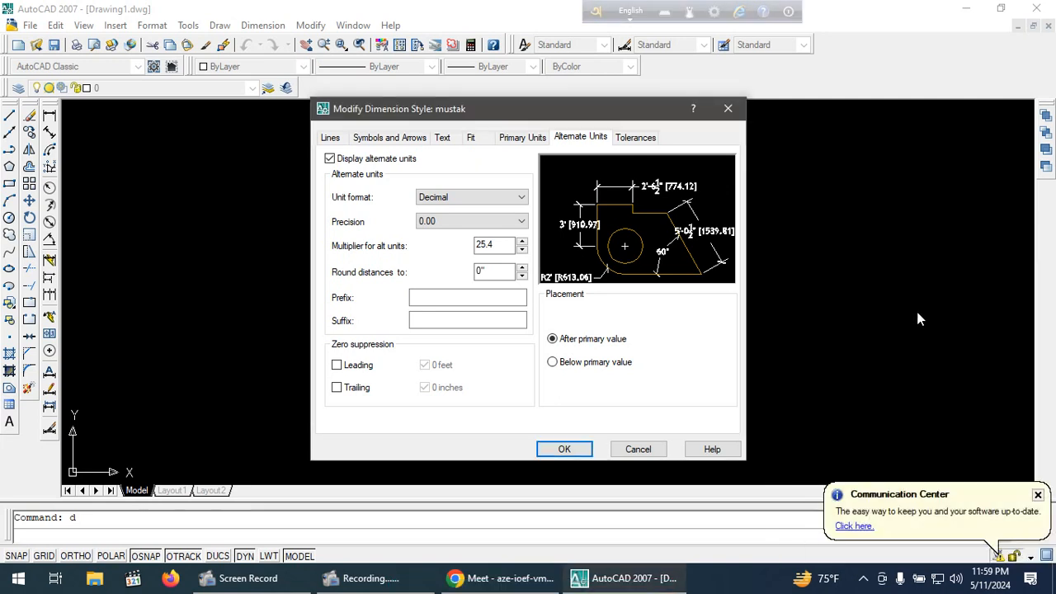
Switch to the Google Meet call in Chrome and try turning the camera on, turning it back off.
{"action": "left_click", "coordinate": [493, 582]}
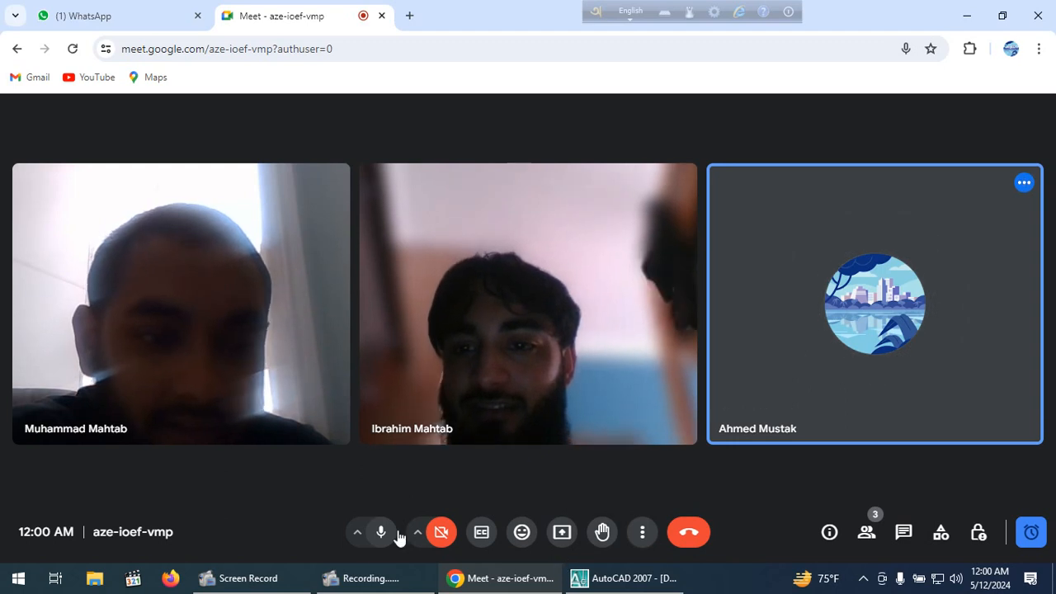
{"action": "left_click", "coordinate": [444, 535]}
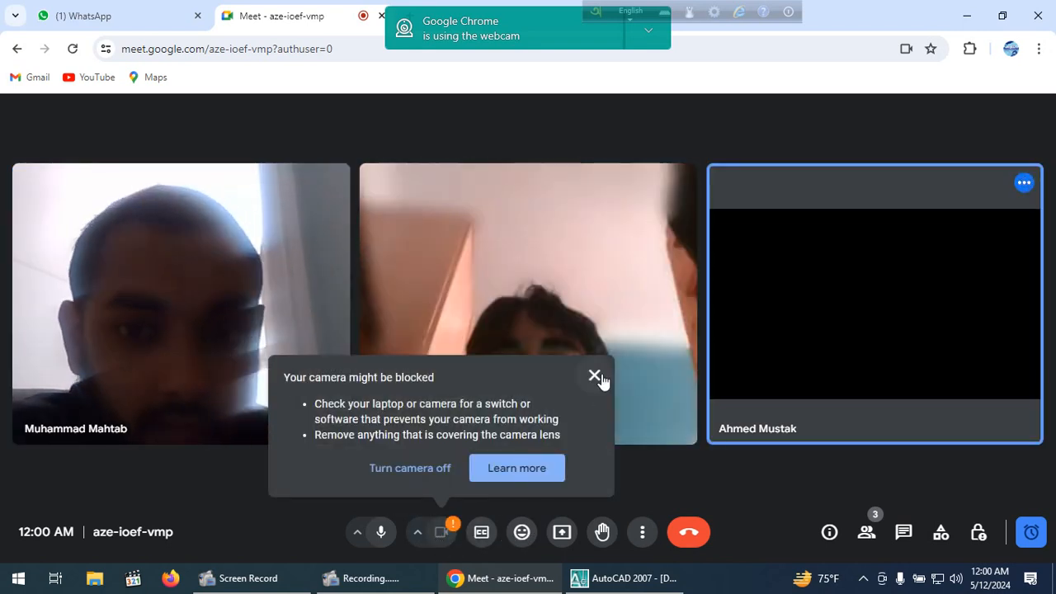
{"action": "left_click", "coordinate": [594, 376]}
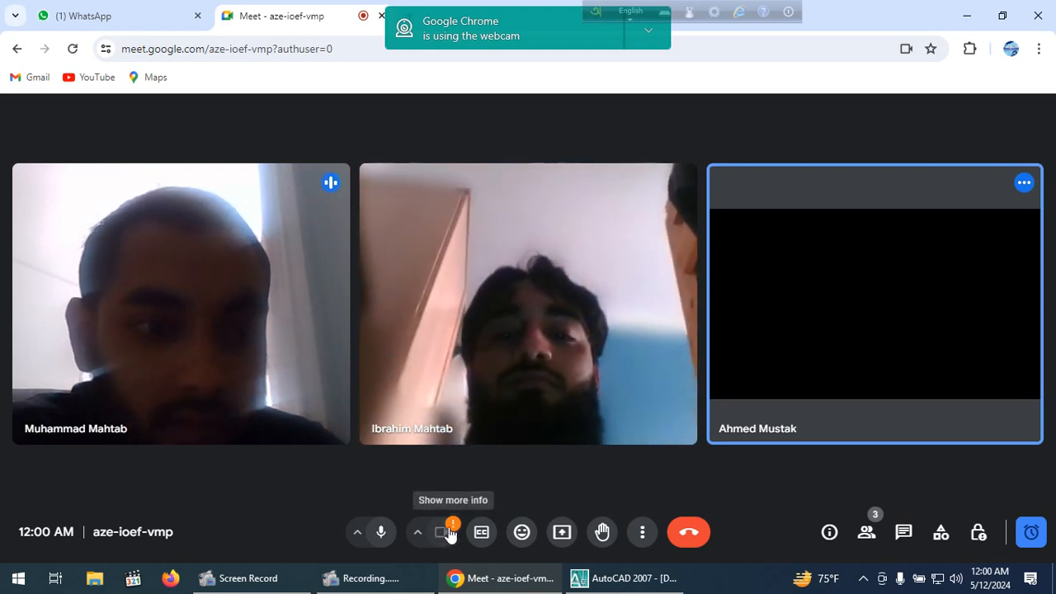
{"action": "left_click", "coordinate": [448, 535]}
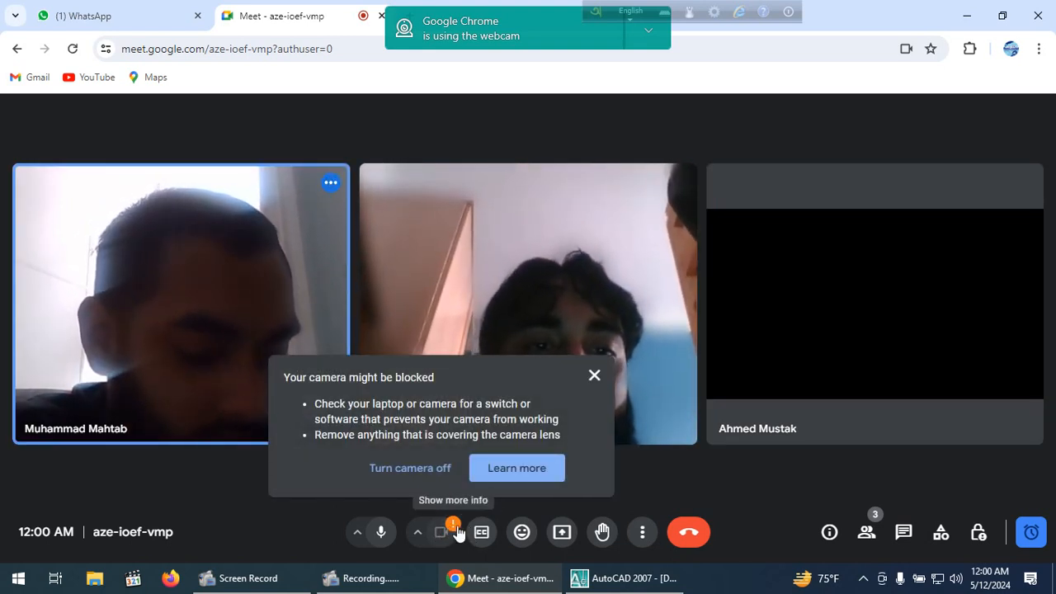
{"action": "left_click", "coordinate": [414, 469]}
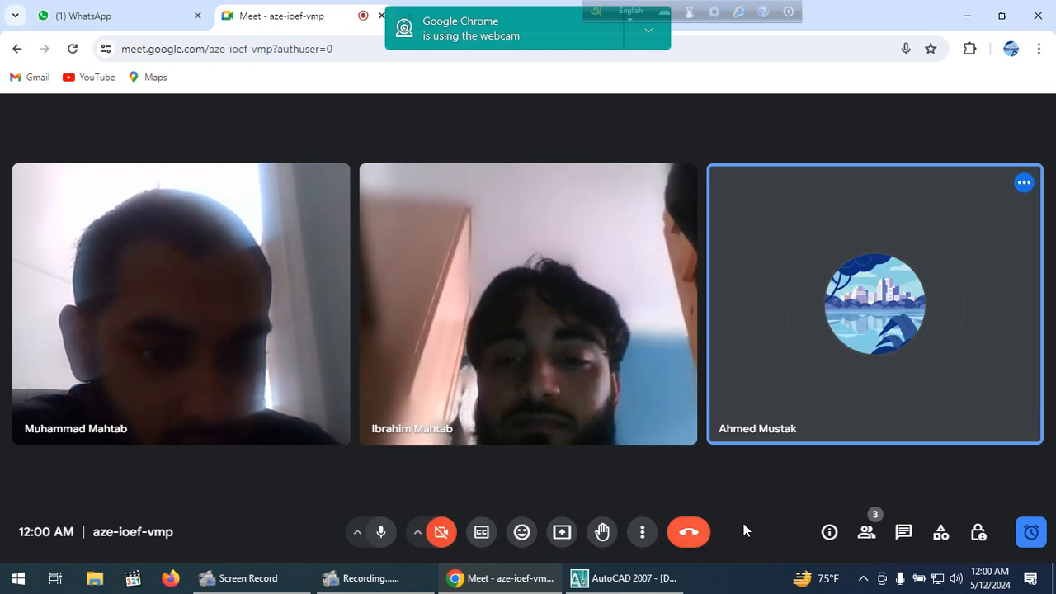
Share the entire screen in the Google Meet call and return to the dimension style settings in AutoCAD.
{"action": "left_click", "coordinate": [563, 532]}
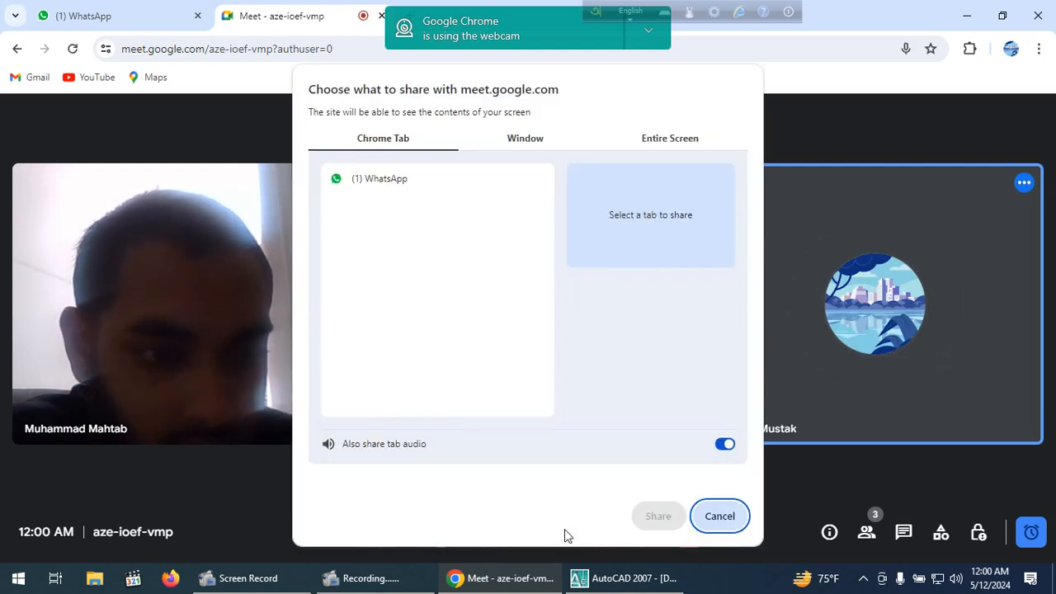
{"action": "left_click", "coordinate": [671, 141]}
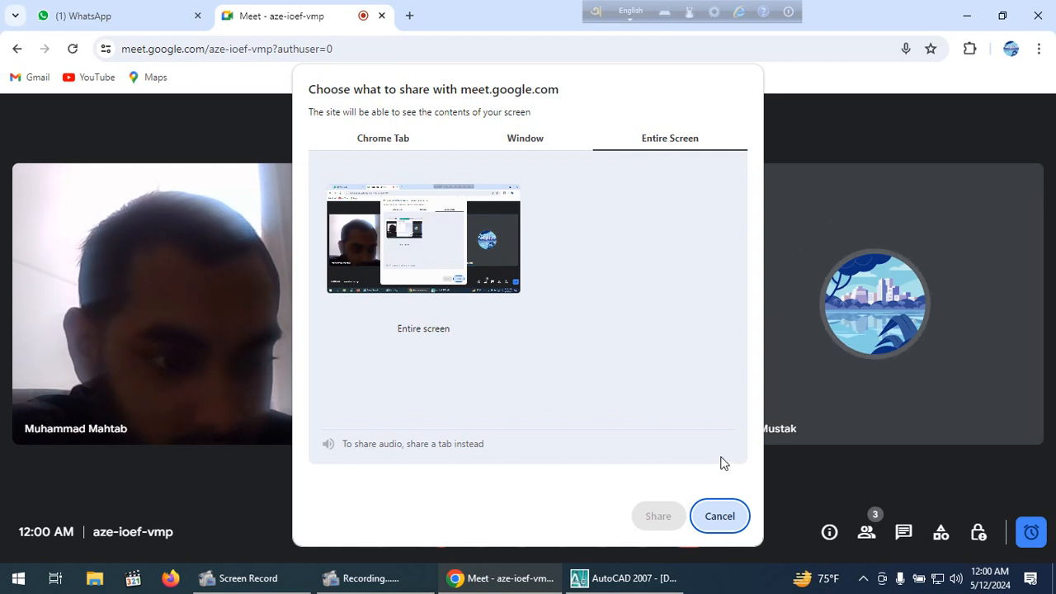
{"action": "left_click", "coordinate": [424, 239]}
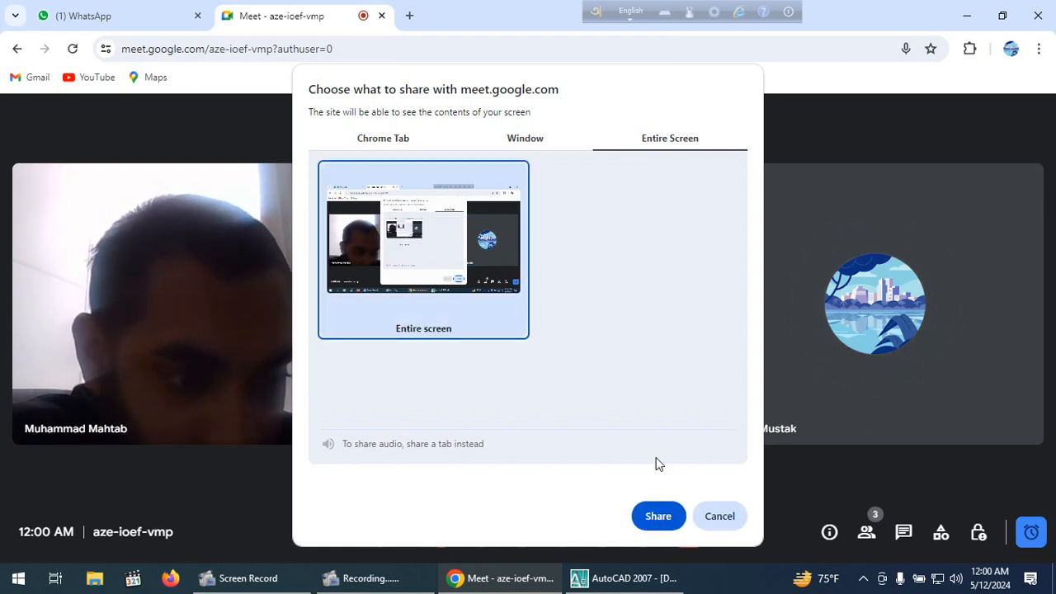
{"action": "left_click", "coordinate": [654, 517]}
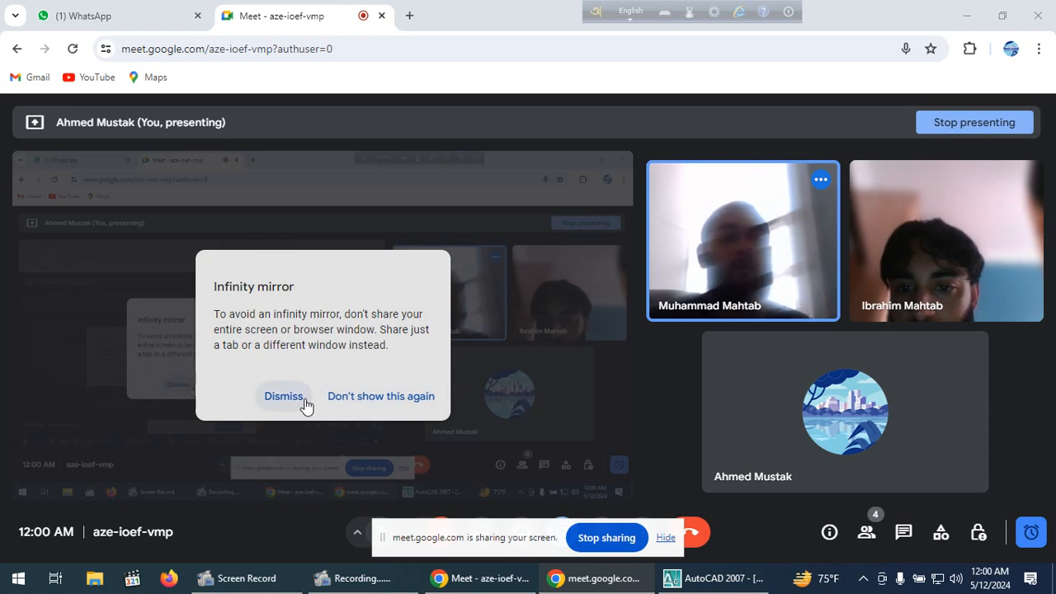
{"action": "left_click", "coordinate": [302, 400]}
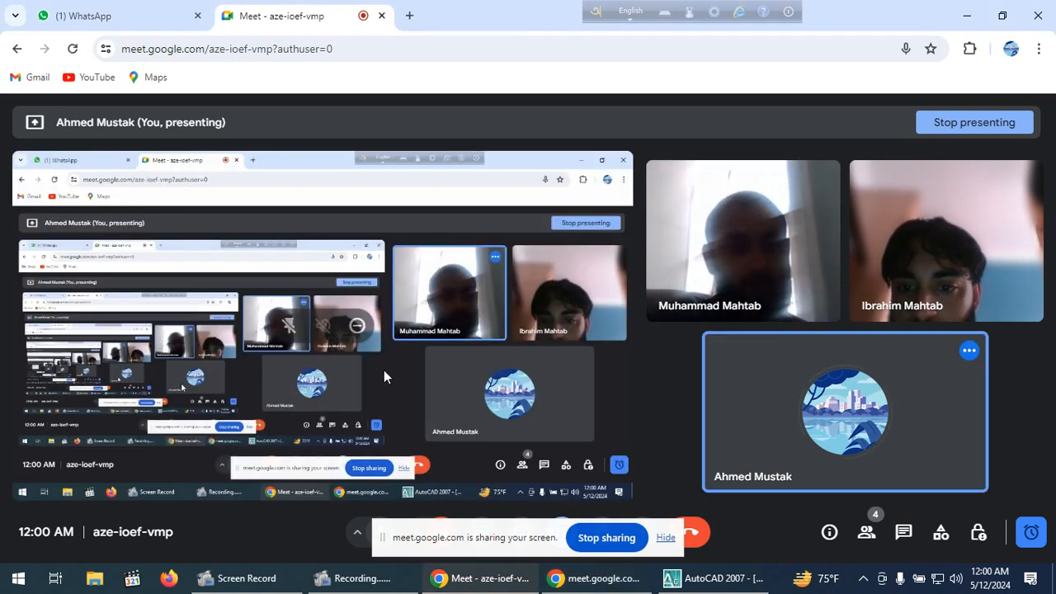
{"action": "left_click", "coordinate": [972, 18]}
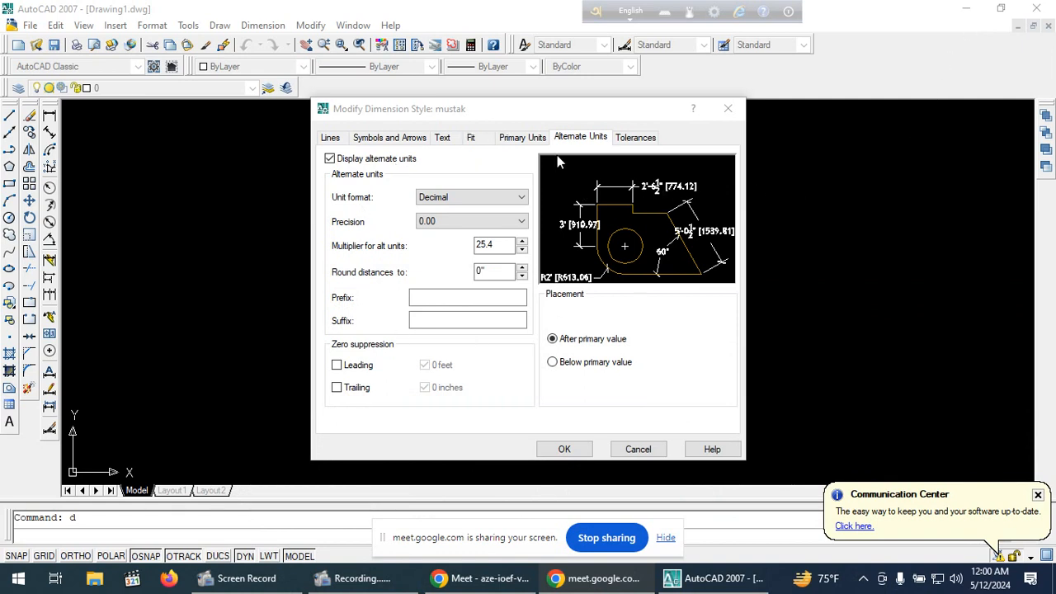
Toggle the alternate units display off and back on to compare the dimension style's preview.
{"action": "left_click", "coordinate": [332, 156]}
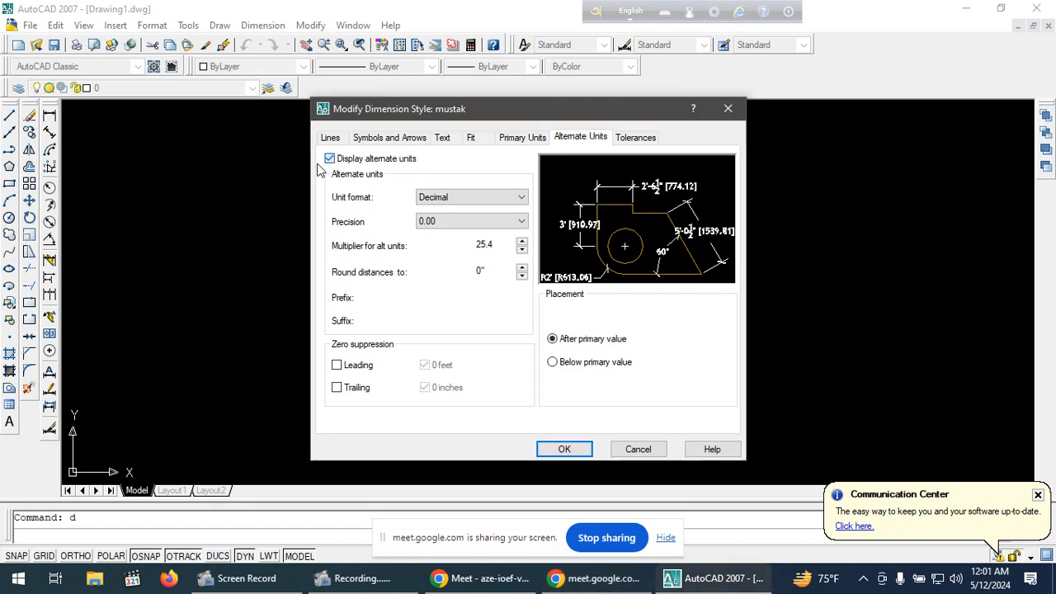
{"action": "left_click", "coordinate": [331, 159]}
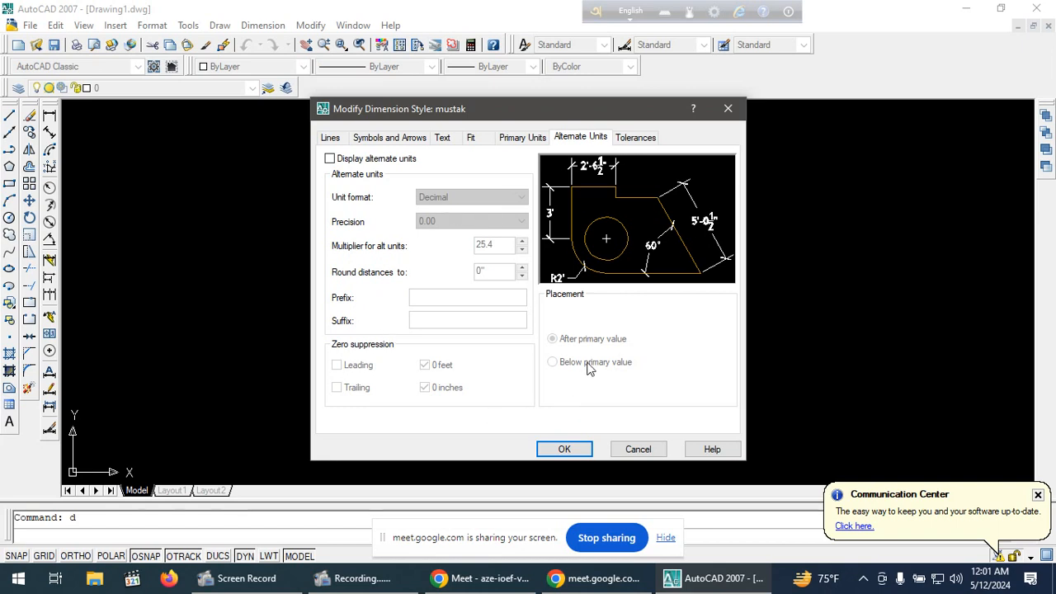
{"action": "left_click", "coordinate": [330, 159]}
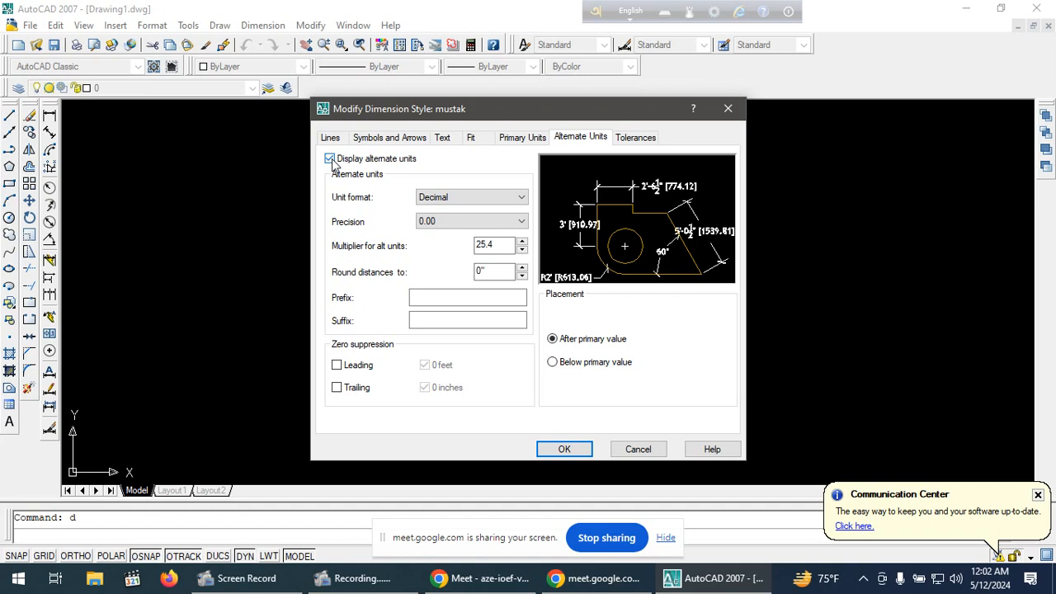
View the style's tolerance settings and save the changes to the dimension style.
{"action": "left_click", "coordinate": [641, 139]}
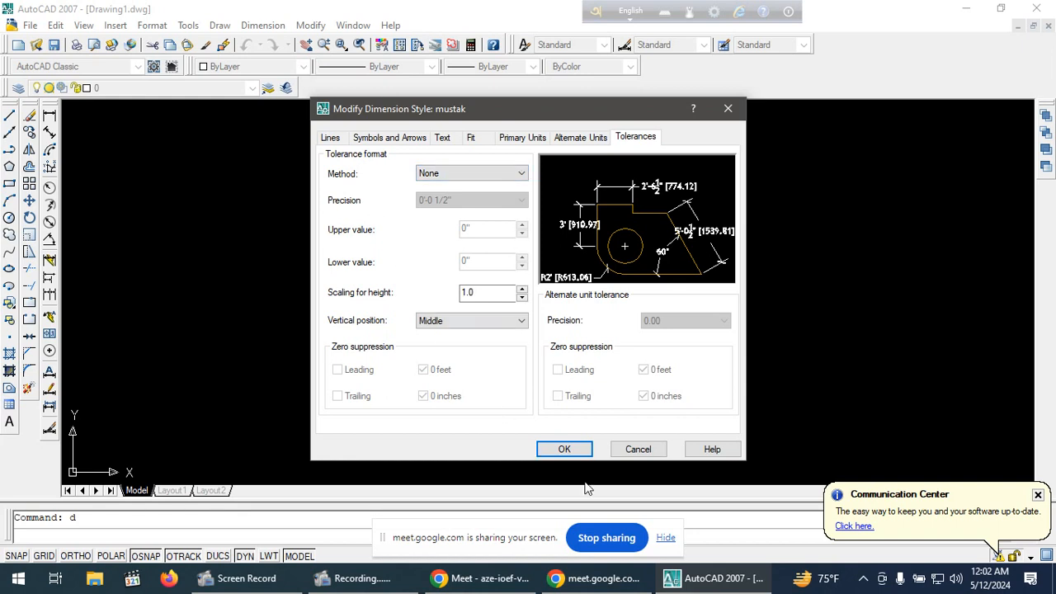
{"action": "left_click", "coordinate": [564, 449]}
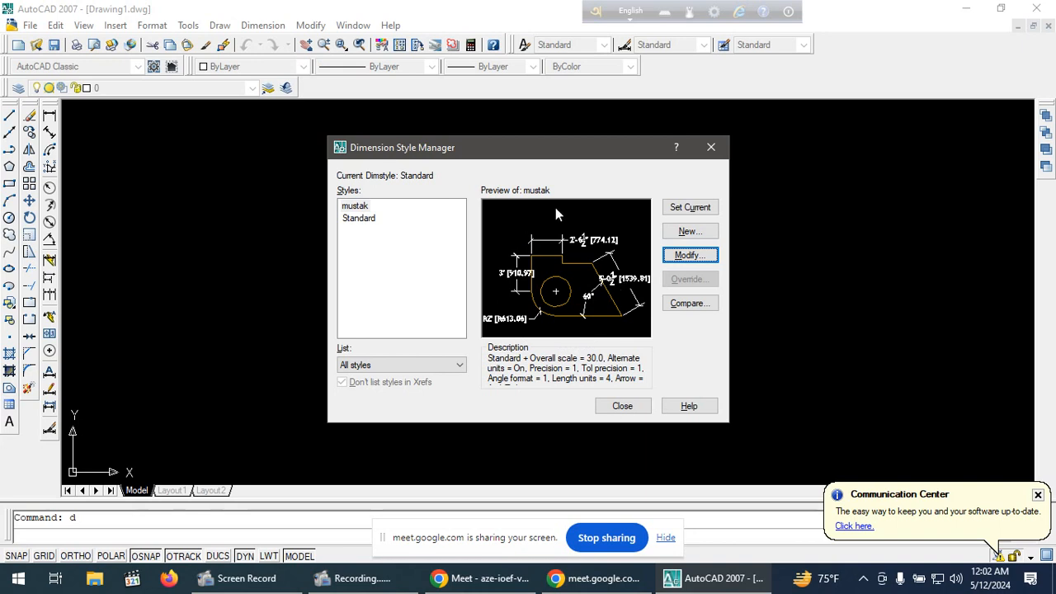
Compare the previews of both dimension styles and make the custom style current, closing the Dimension Style Manager.
{"action": "left_click", "coordinate": [363, 208]}
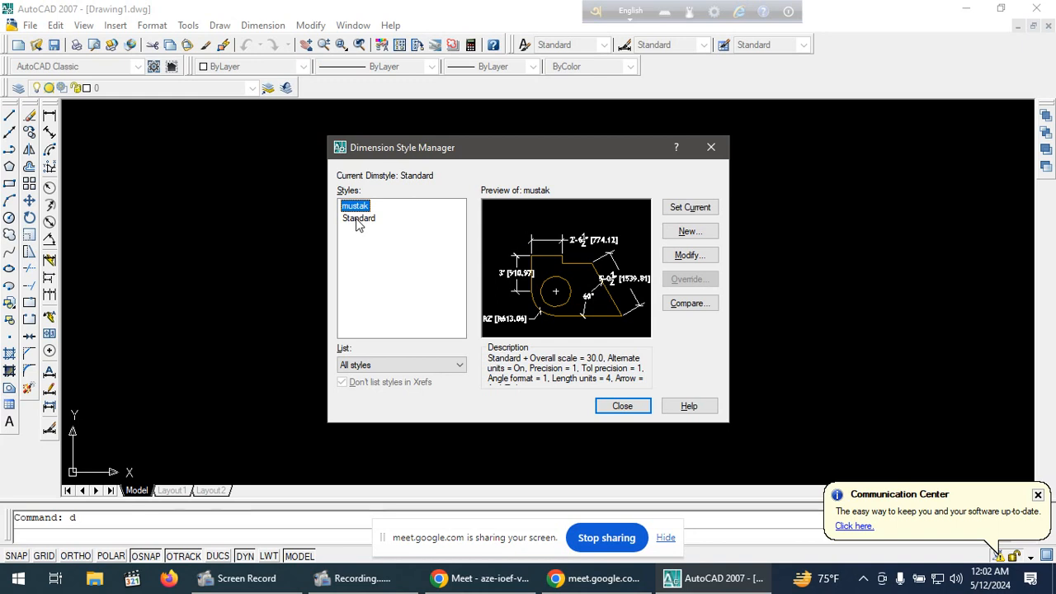
{"action": "left_click", "coordinate": [358, 219]}
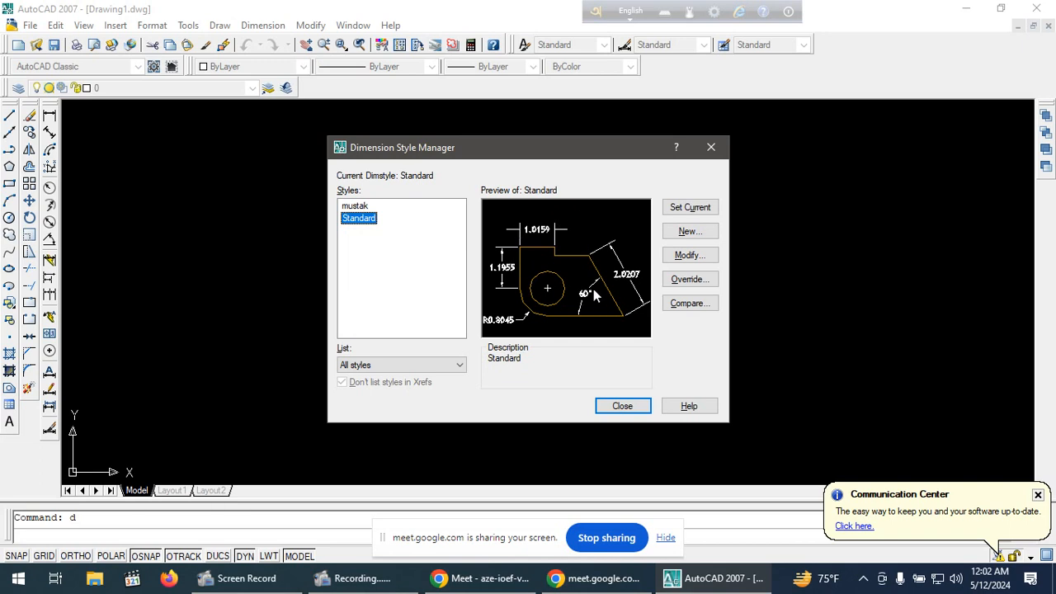
{"action": "left_click", "coordinate": [357, 206]}
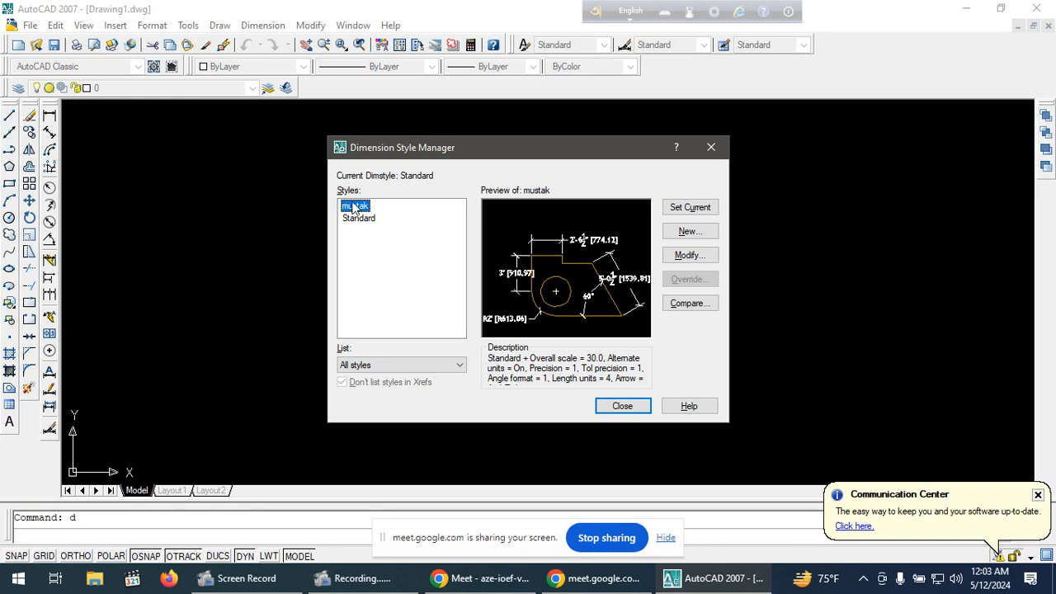
{"action": "left_click", "coordinate": [694, 210]}
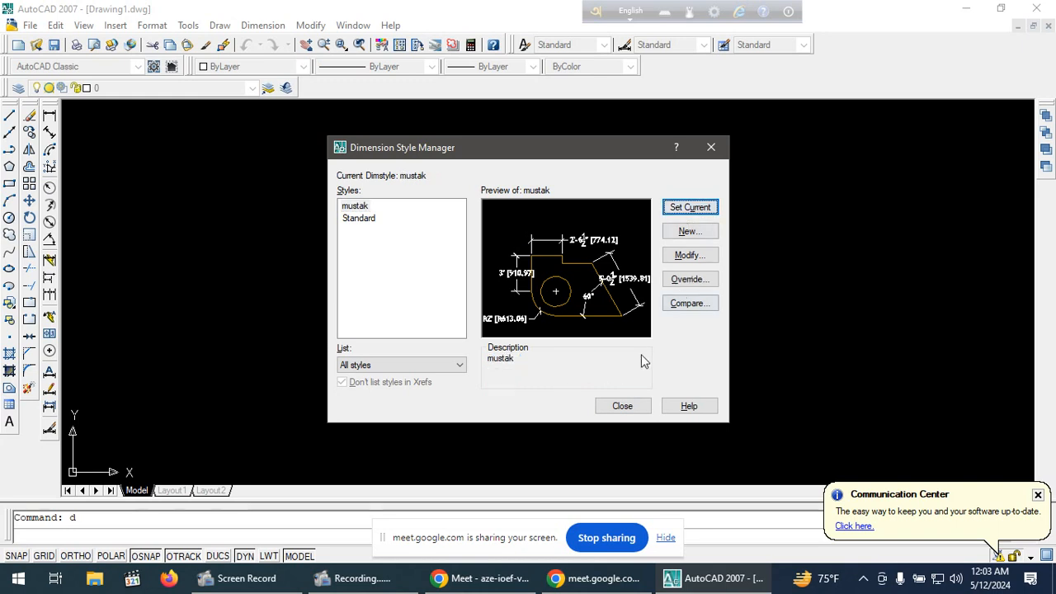
{"action": "left_click", "coordinate": [624, 405]}
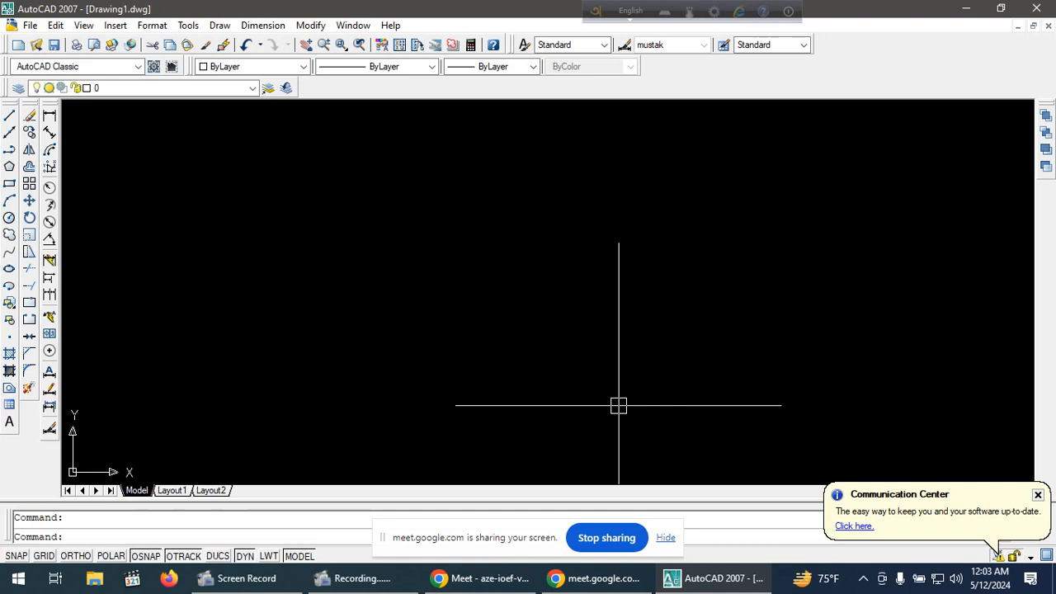
Draw a horizontal line about 4" long in the empty drawing with Ortho mode turned on.
{"action": "left_click", "coordinate": [11, 118]}
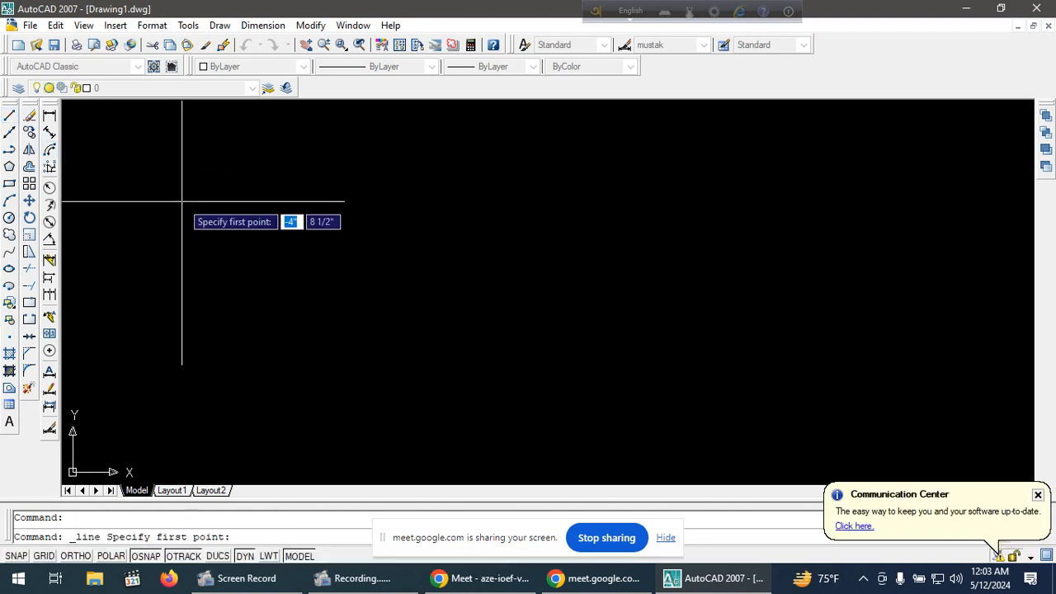
{"action": "left_click", "coordinate": [245, 239]}
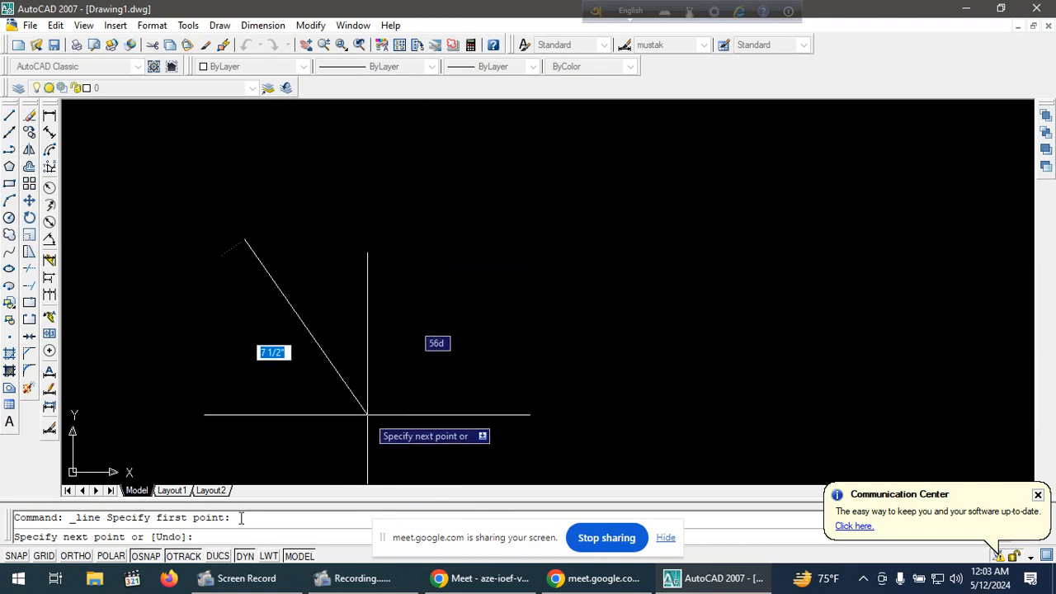
{"action": "key", "text": "F8"}
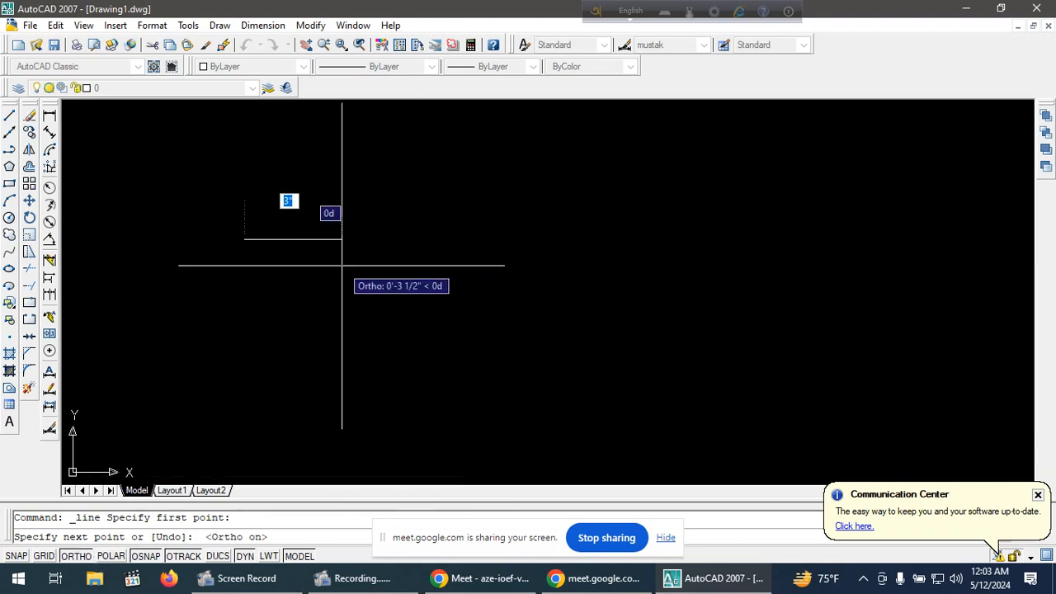
{"action": "right_click", "coordinate": [367, 239]}
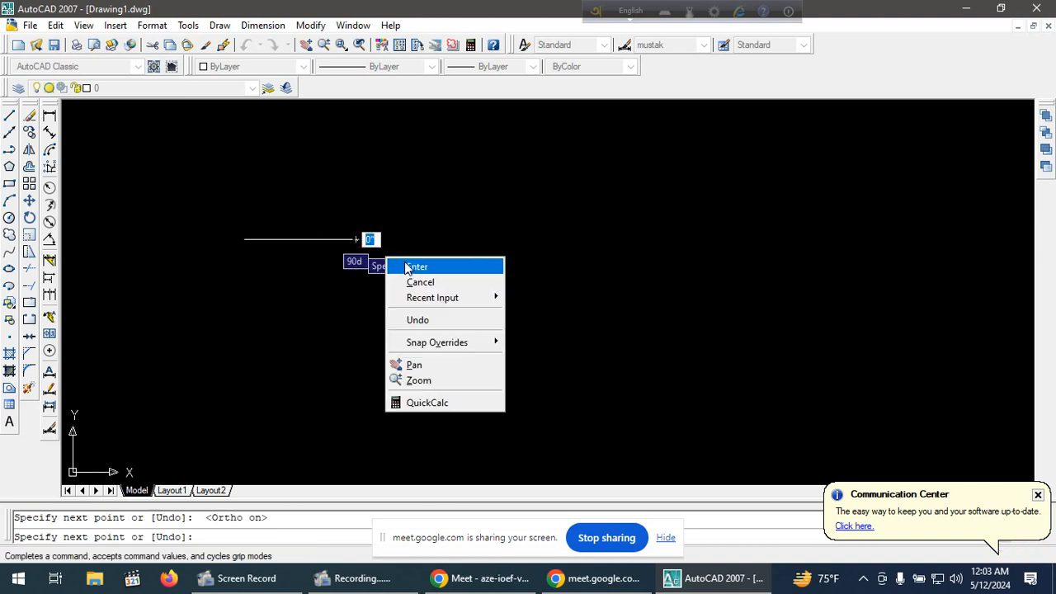
{"action": "left_click", "coordinate": [408, 266]}
{"action": "scroll", "coordinate": [273, 262], "scroll_direction": "up", "scroll_amount": 2}
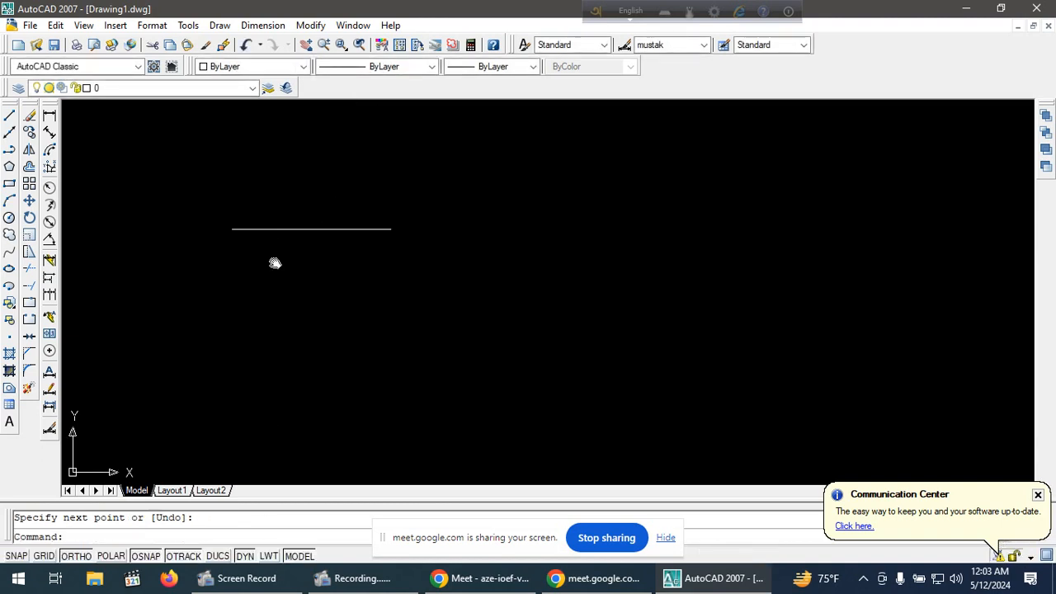
{"action": "middle_click_drag", "start_coordinate": [273, 261], "coordinate": [325, 293]}
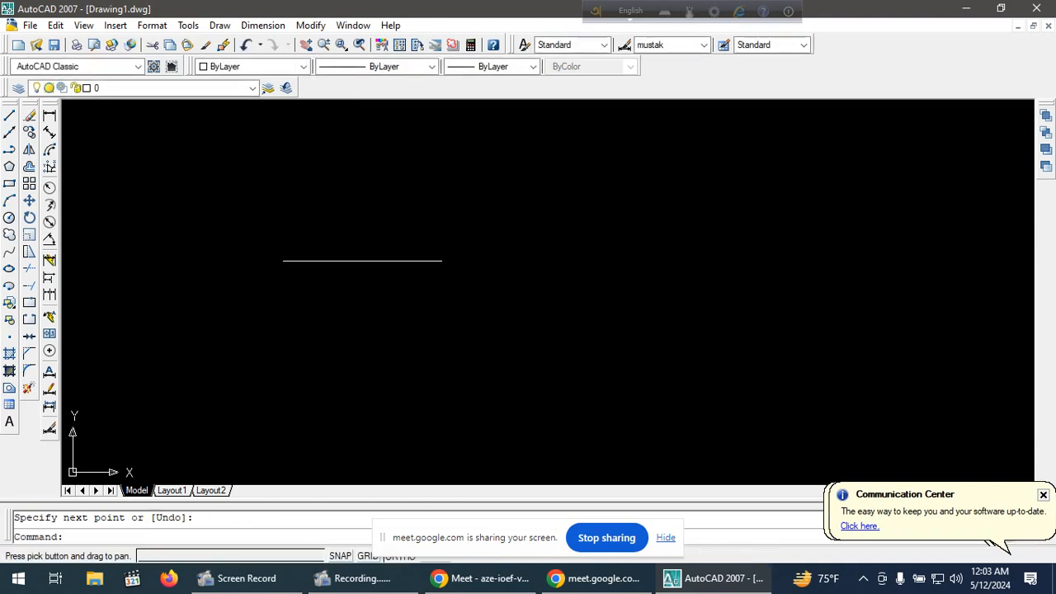
Add a linear dimension between the horizontal line's two endpoints, placing the dimension line below it.
{"action": "left_click", "coordinate": [48, 119]}
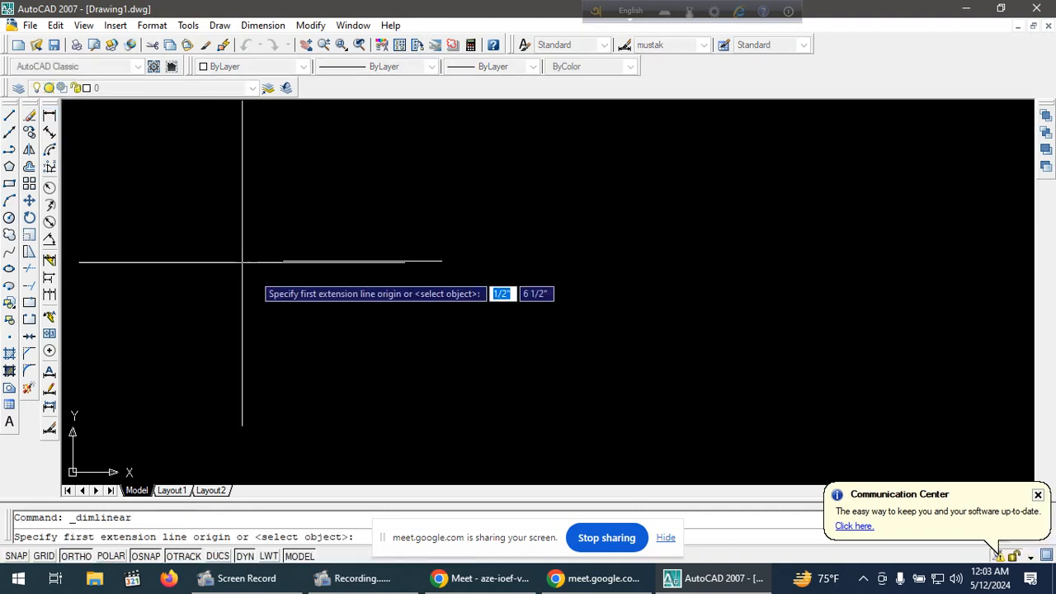
{"action": "left_click", "coordinate": [282, 260]}
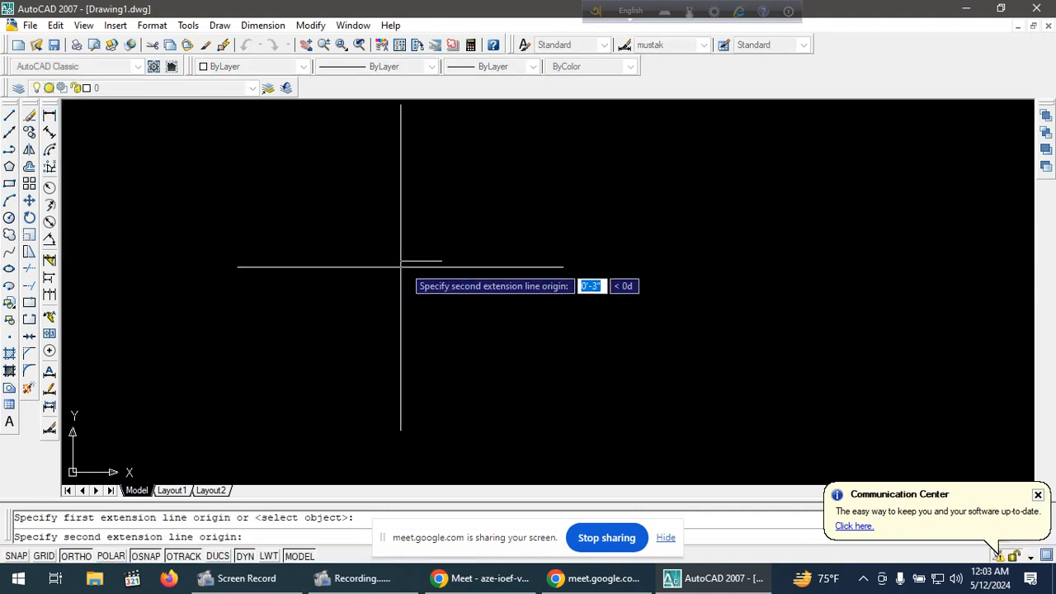
{"action": "left_click", "coordinate": [442, 260]}
{"action": "scroll", "coordinate": [439, 264], "scroll_direction": "down", "scroll_amount": 6}
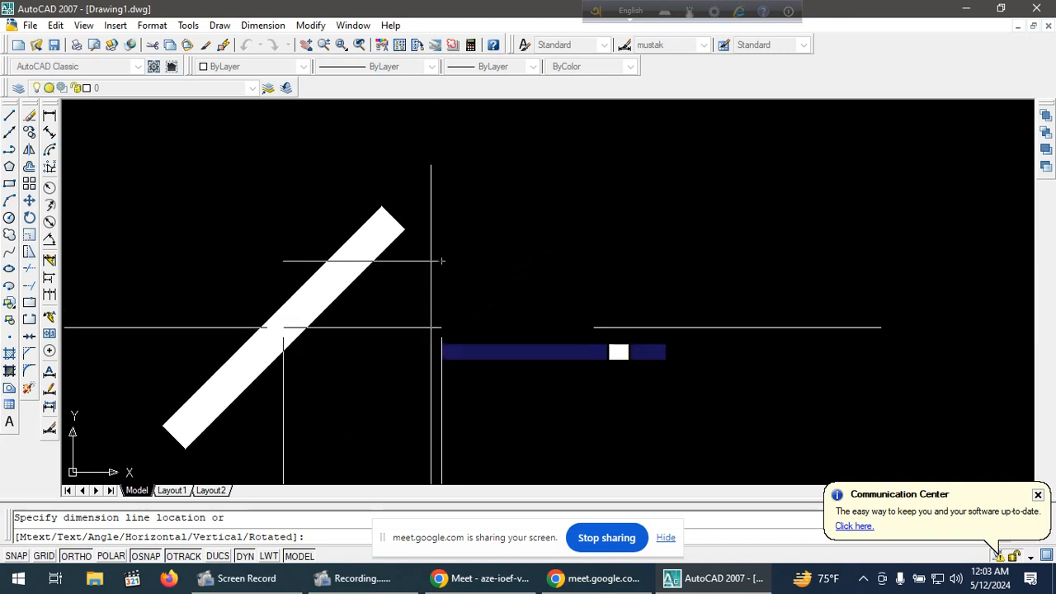
{"action": "middle_click_drag", "start_coordinate": [455, 363], "coordinate": [449, 280]}
{"action": "scroll", "coordinate": [438, 319], "scroll_direction": "down", "scroll_amount": 2}
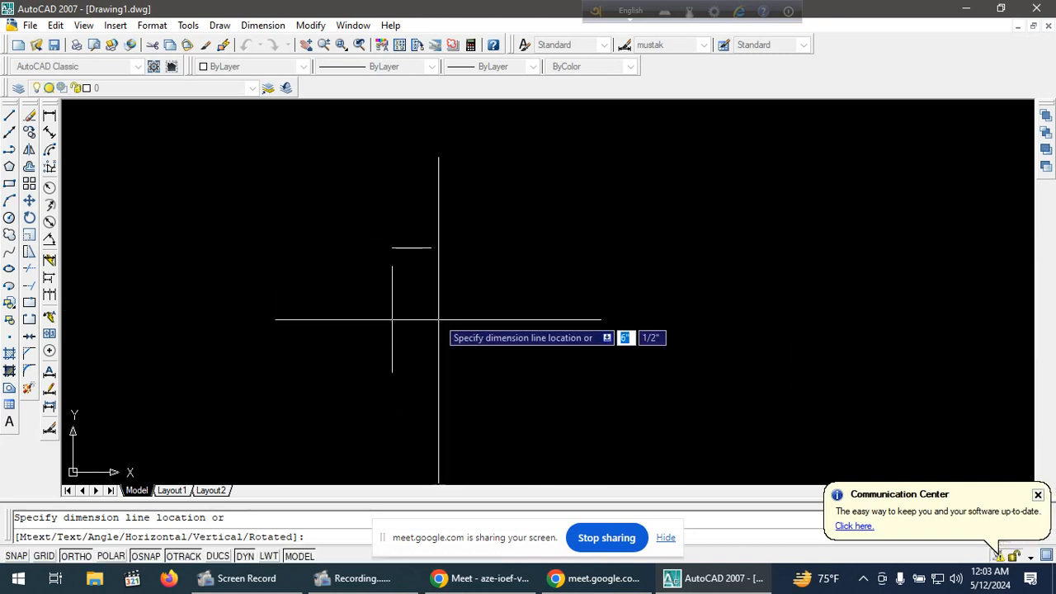
{"action": "left_click", "coordinate": [504, 331]}
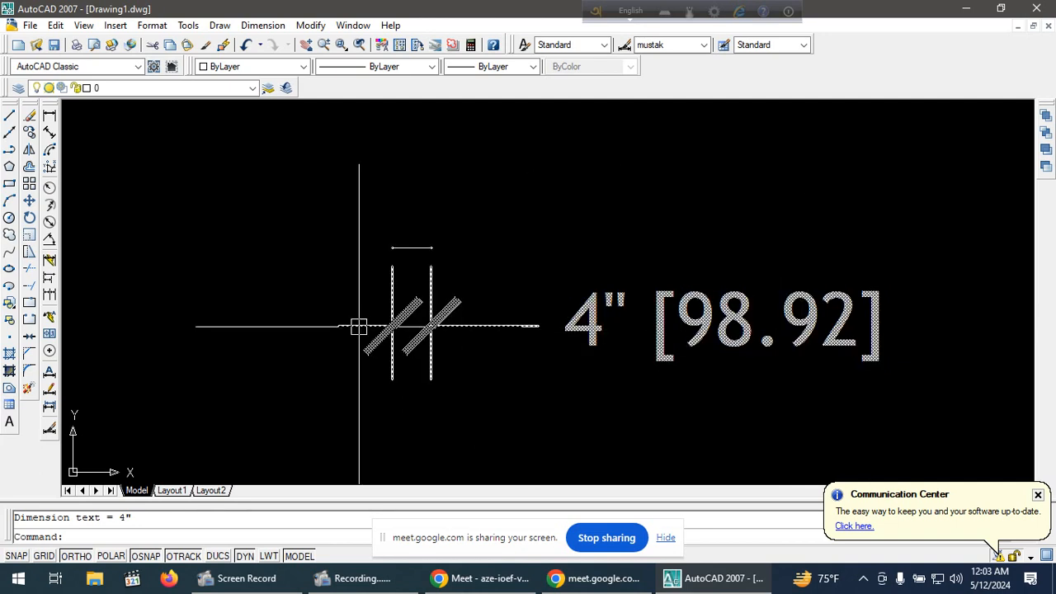
Erase the 4" dimension below the short horizontal line, keeping the line itself, and dismiss the Communication Center notification.
{"action": "left_click", "coordinate": [946, 286]}
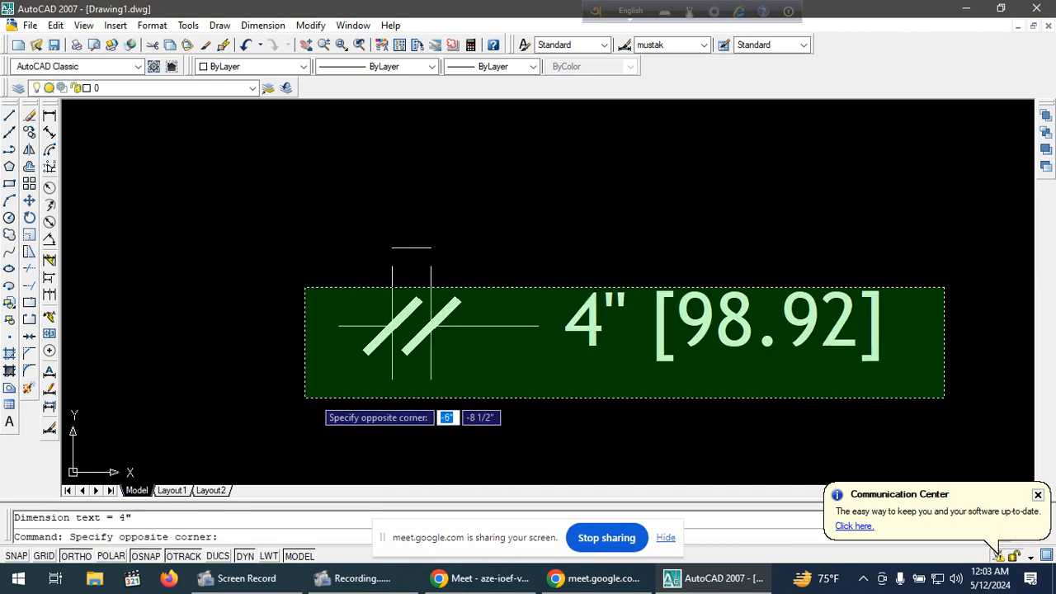
{"action": "left_click", "coordinate": [288, 396]}
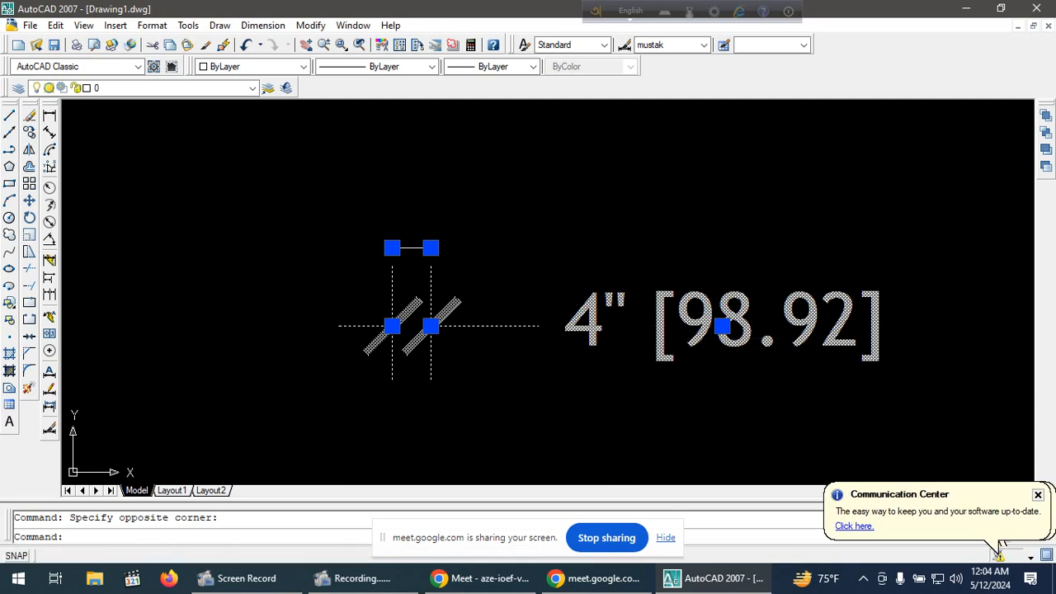
{"action": "left_click", "coordinate": [1039, 495]}
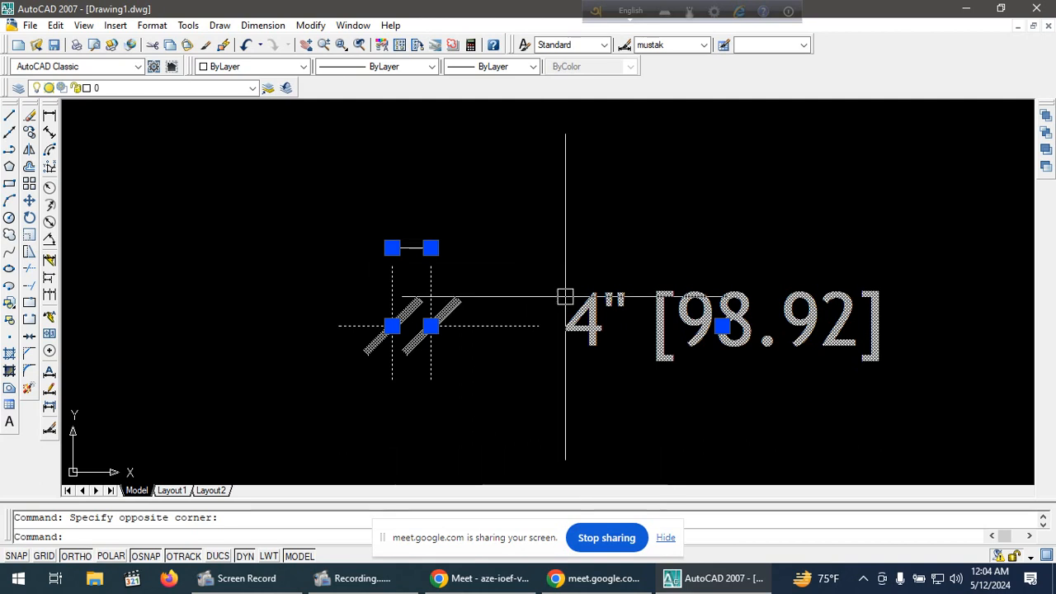
{"action": "key", "text": "Delete"}
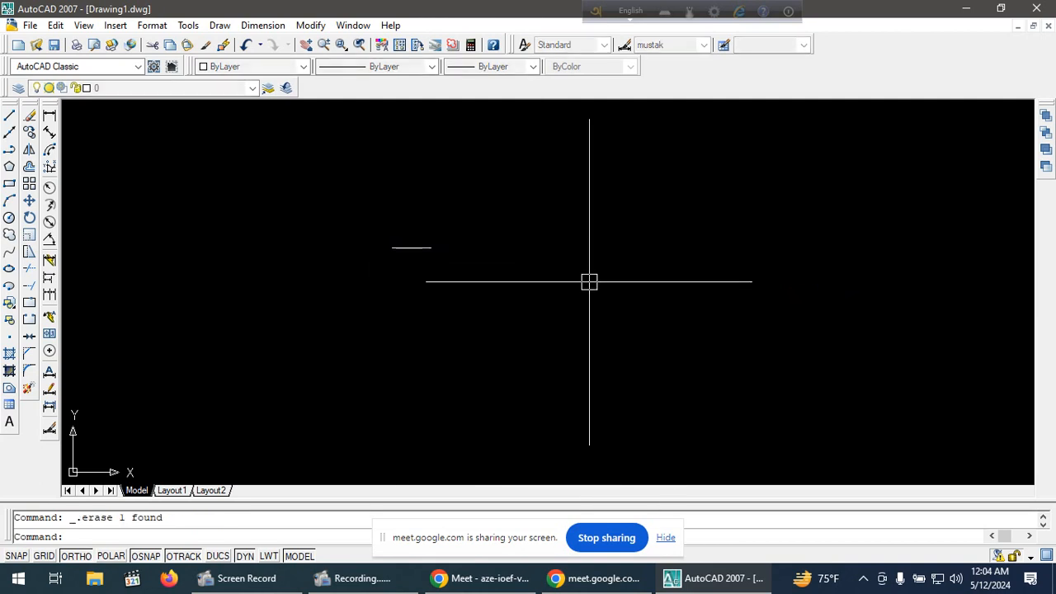
Draw a horizontal line 1' long, below and to the left of the existing short line.
{"action": "left_click", "coordinate": [9, 117]}
{"action": "left_click", "coordinate": [192, 335]}
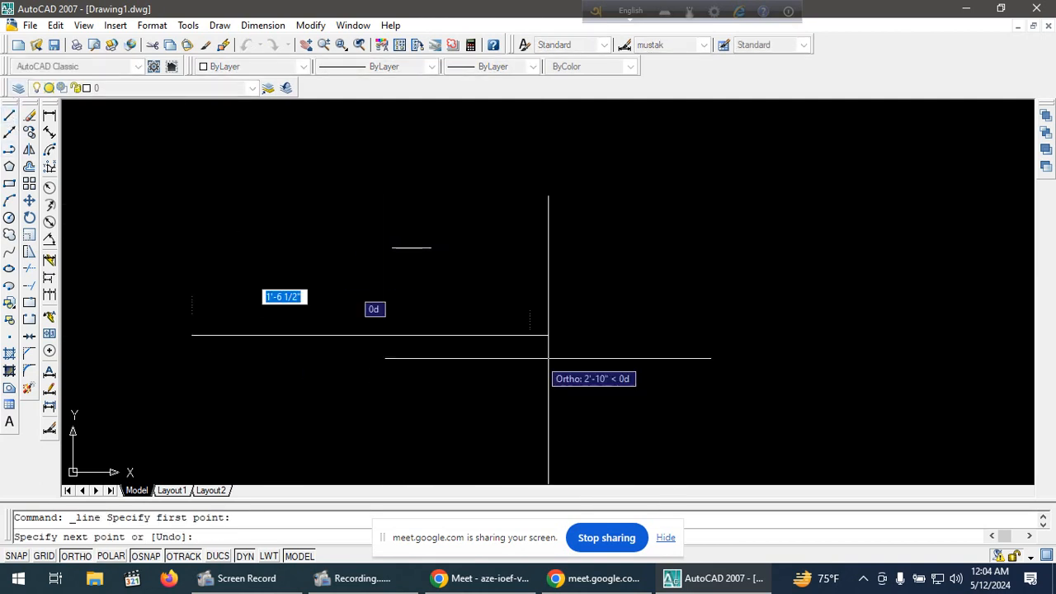
{"action": "type", "text": "1'"}
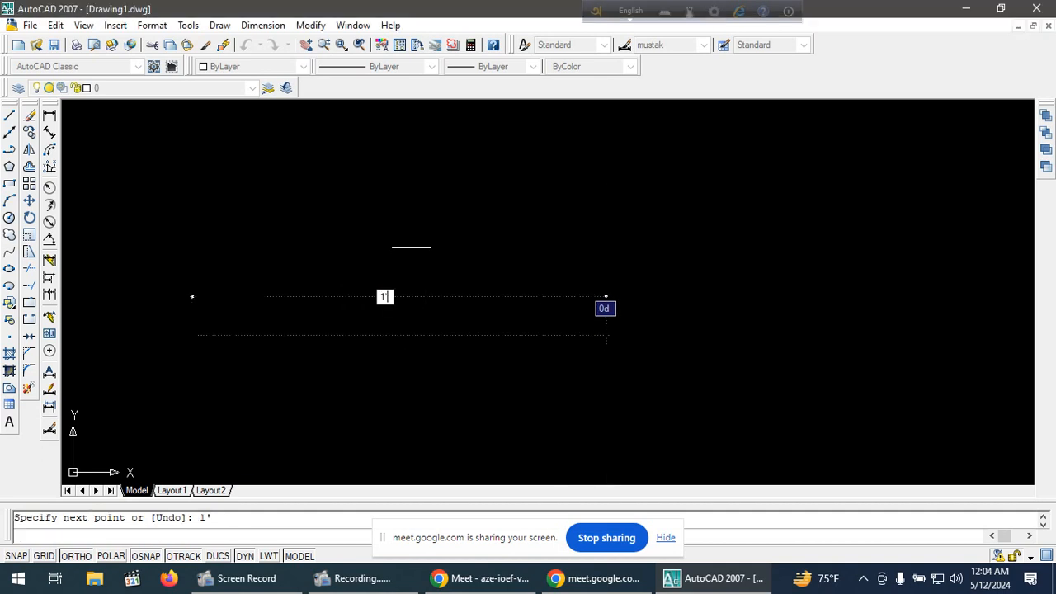
{"action": "key", "text": "Return"}
{"action": "key", "text": "Return"}
Add a linear dimension between the 1' line's two endpoints, placing the dimension line below it.
{"action": "left_click", "coordinate": [50, 116]}
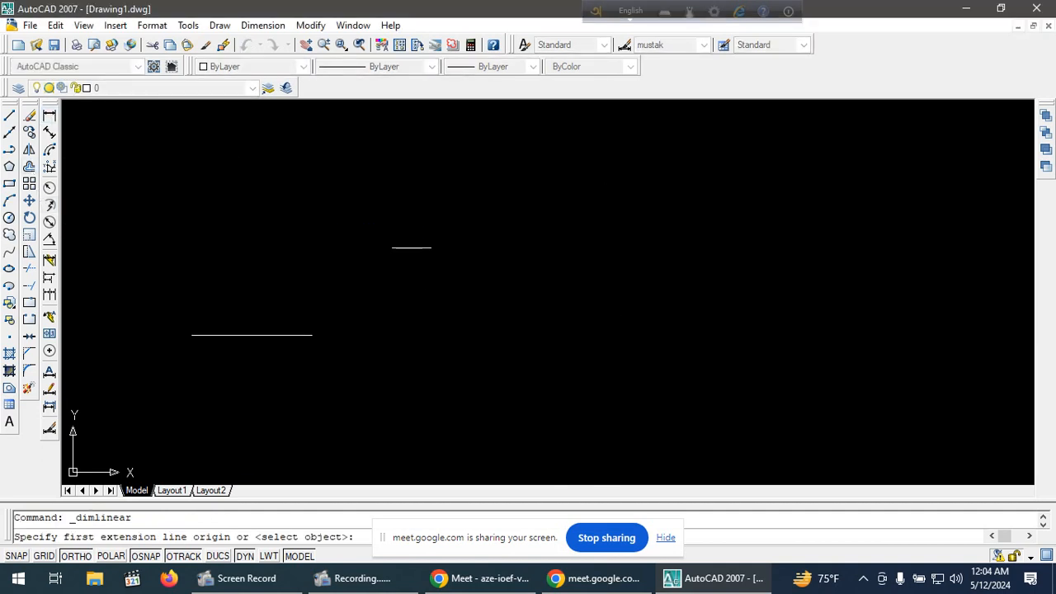
{"action": "left_click", "coordinate": [191, 335]}
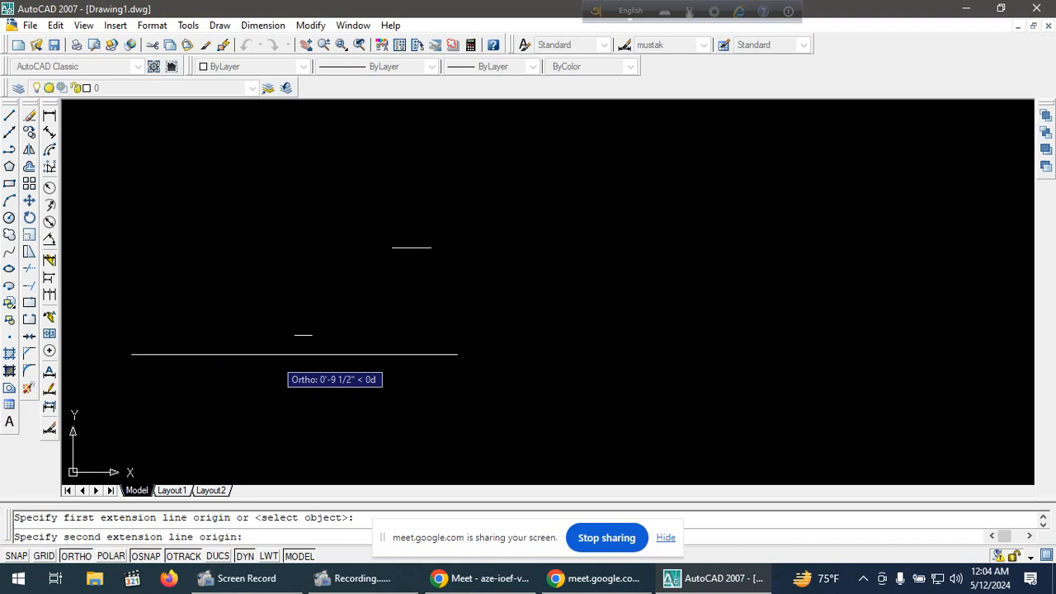
{"action": "left_click", "coordinate": [310, 335]}
{"action": "left_click", "coordinate": [302, 384]}
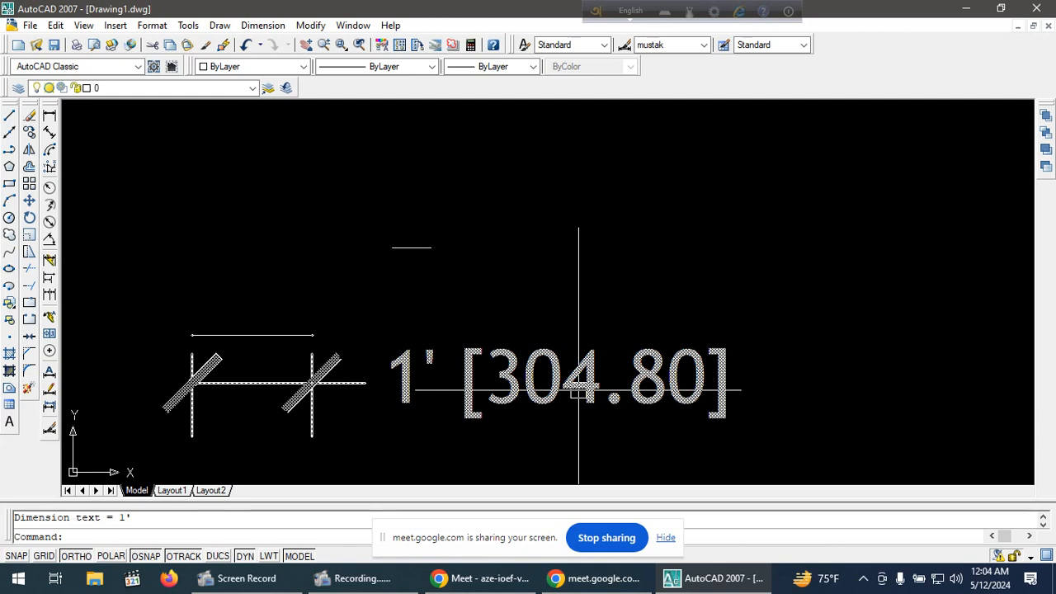
Erase both horizontal lines and the linear dimension to empty the drawing.
{"action": "left_click", "coordinate": [822, 213]}
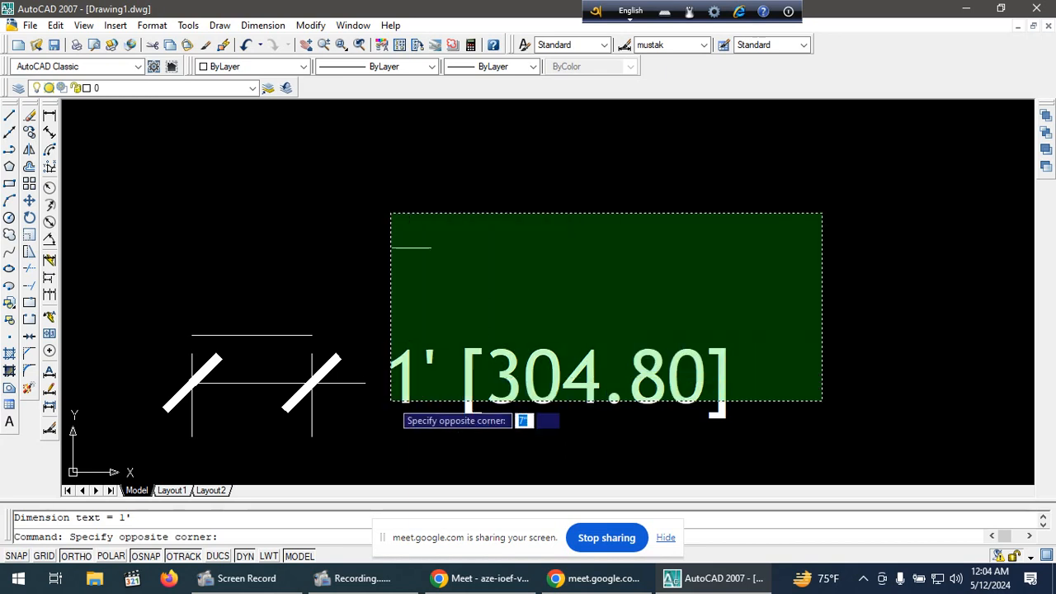
{"action": "left_click", "coordinate": [183, 430]}
{"action": "key", "text": "Delete"}
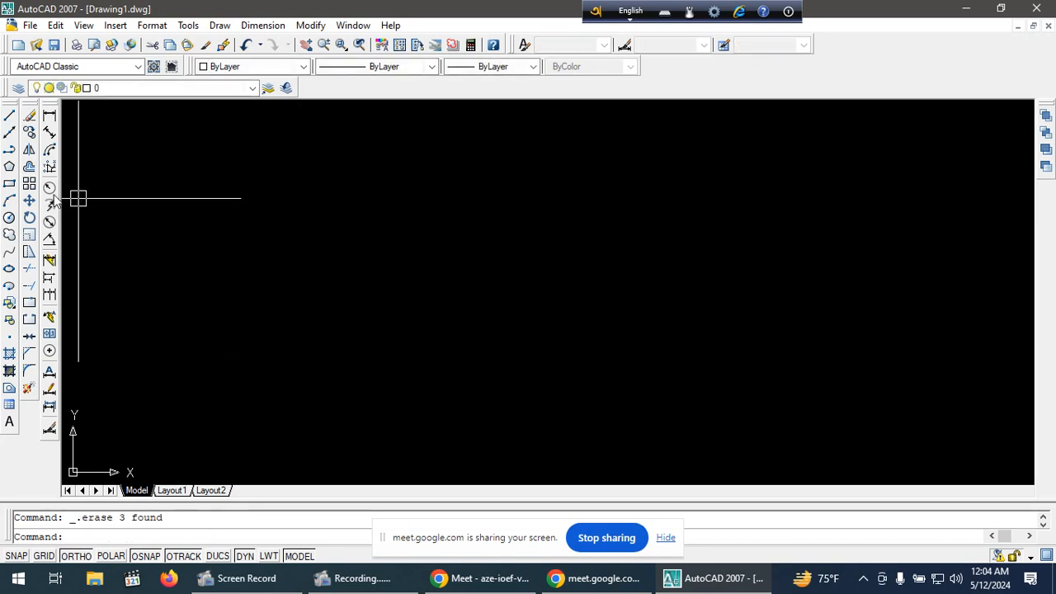
Draw a new horizontal line 1' long in the empty drawing.
{"action": "left_click", "coordinate": [10, 116]}
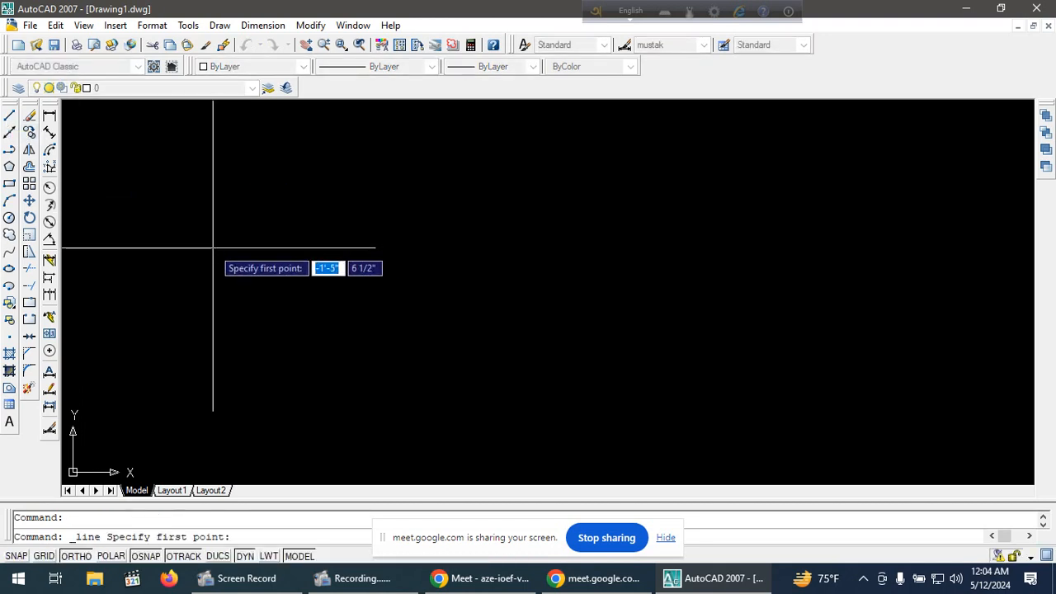
{"action": "left_click", "coordinate": [212, 248]}
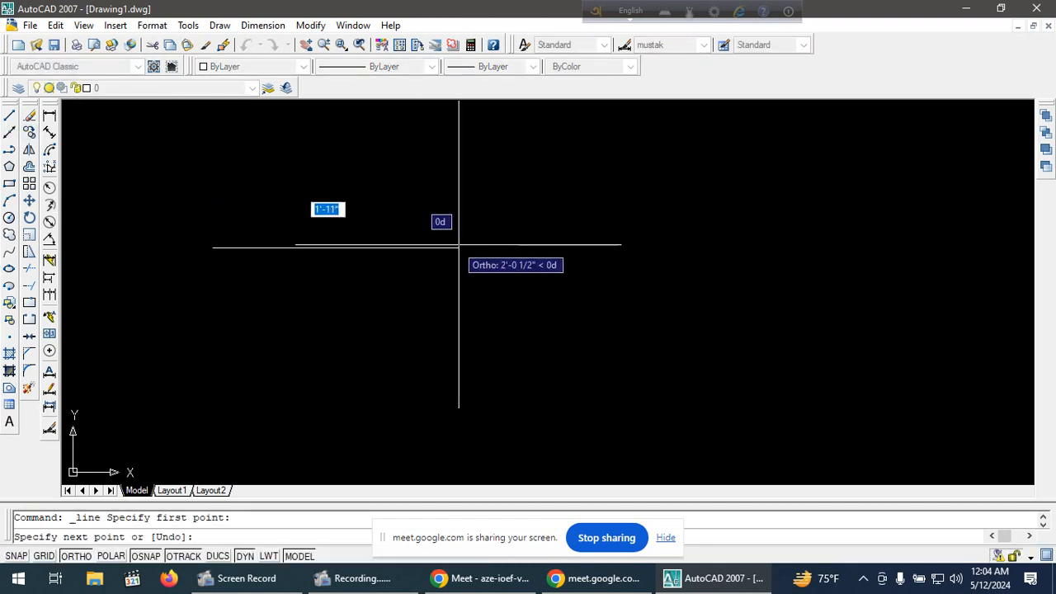
{"action": "type", "text": "11"}
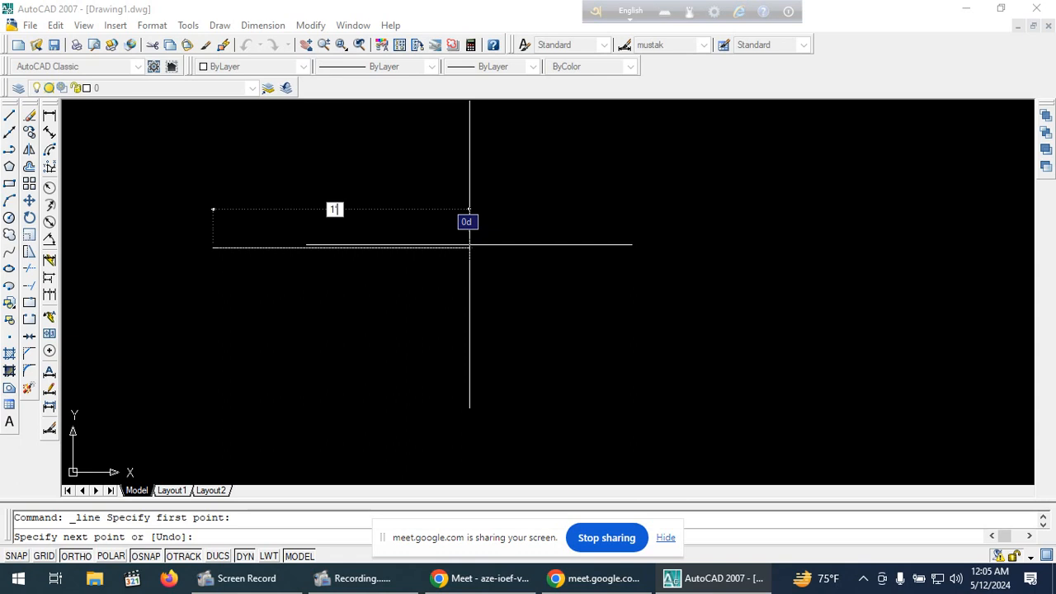
{"action": "key", "text": "Return"}
{"action": "key", "text": "Return"}
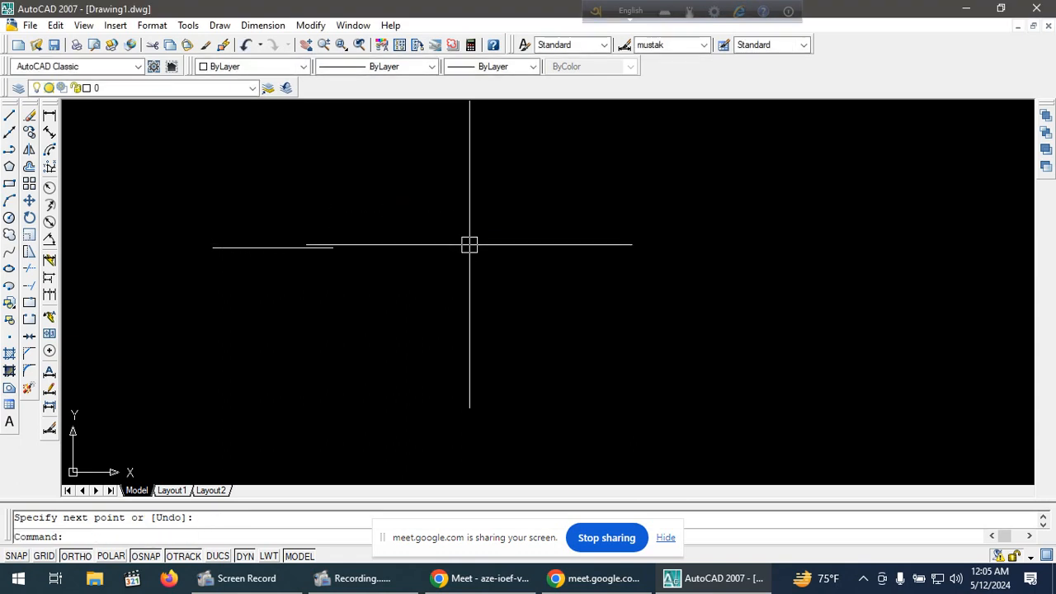
Dimension the new 1' line linearly from its left endpoint to its right endpoint, with the dimension line below it.
{"action": "scroll", "coordinate": [299, 245], "scroll_direction": "up", "scroll_amount": 5}
{"action": "middle_click_drag", "start_coordinate": [283, 255], "coordinate": [422, 293]}
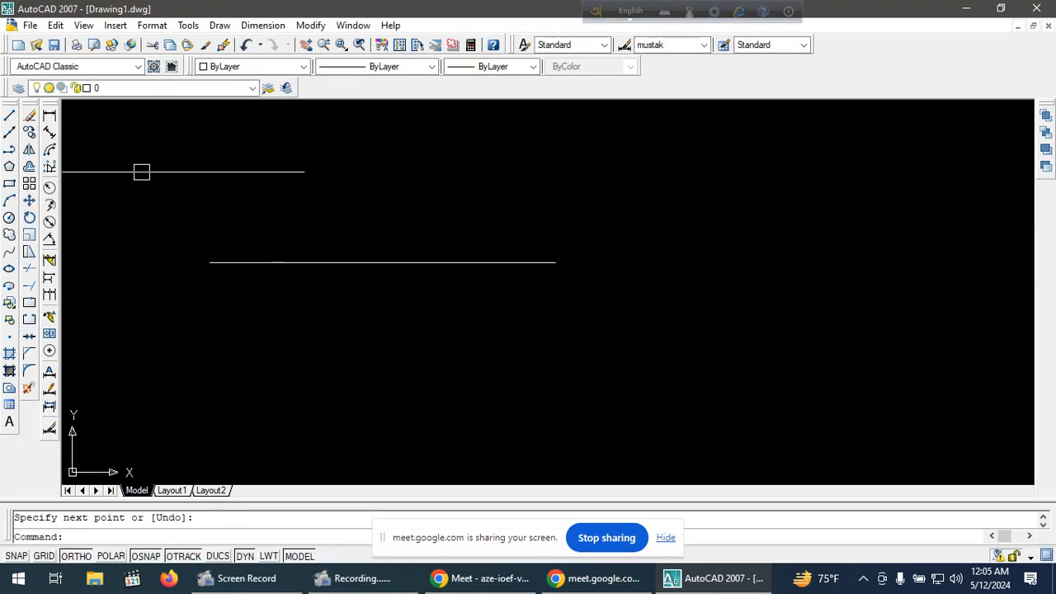
{"action": "left_click", "coordinate": [49, 115]}
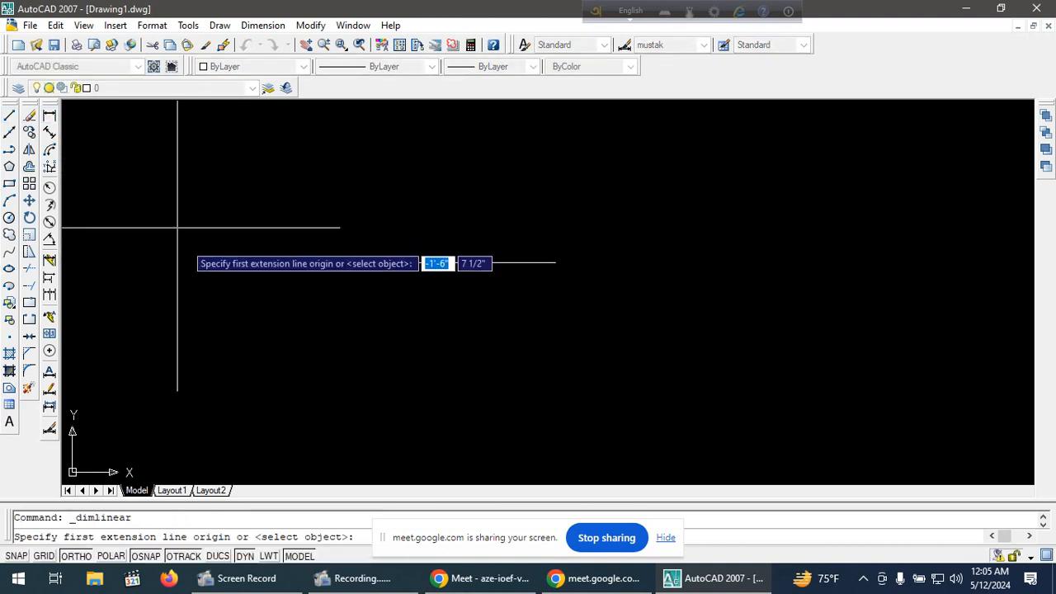
{"action": "left_click", "coordinate": [209, 263]}
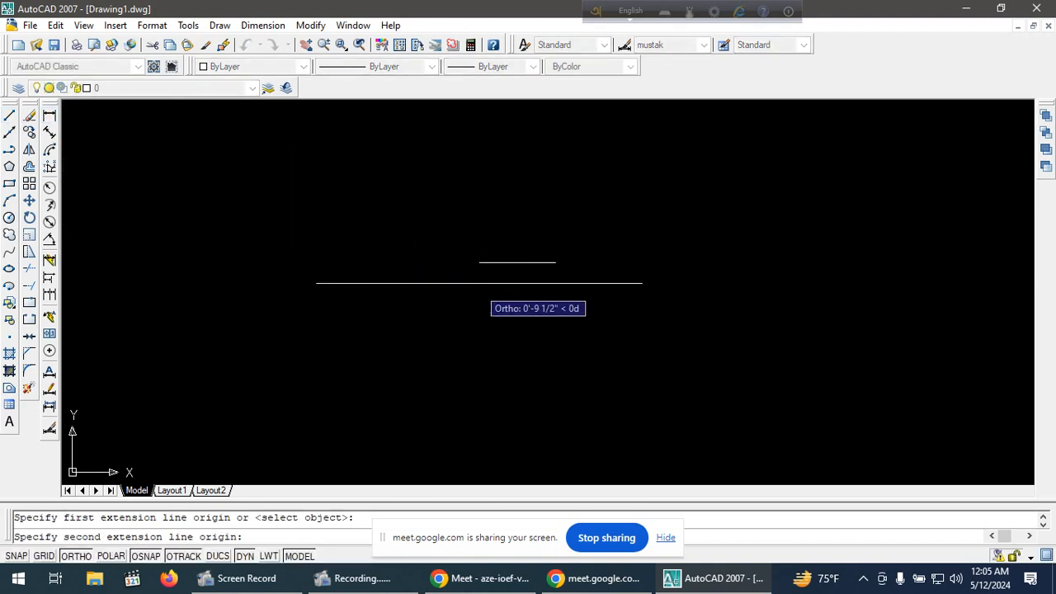
{"action": "left_click", "coordinate": [553, 262]}
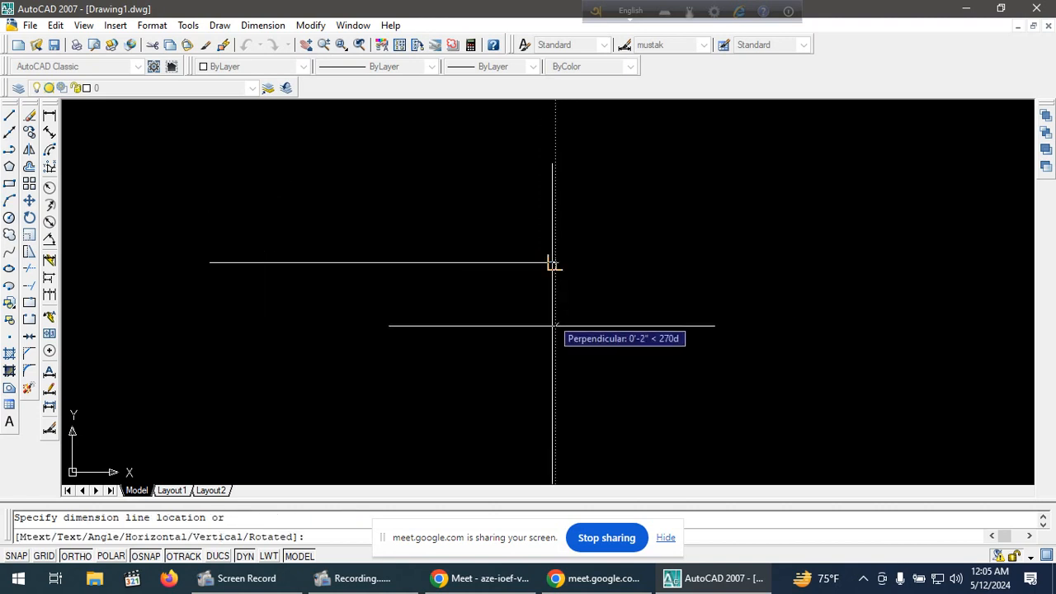
{"action": "scroll", "coordinate": [551, 363], "scroll_direction": "down", "scroll_amount": 1}
{"action": "middle_click_drag", "start_coordinate": [551, 363], "coordinate": [530, 293]}
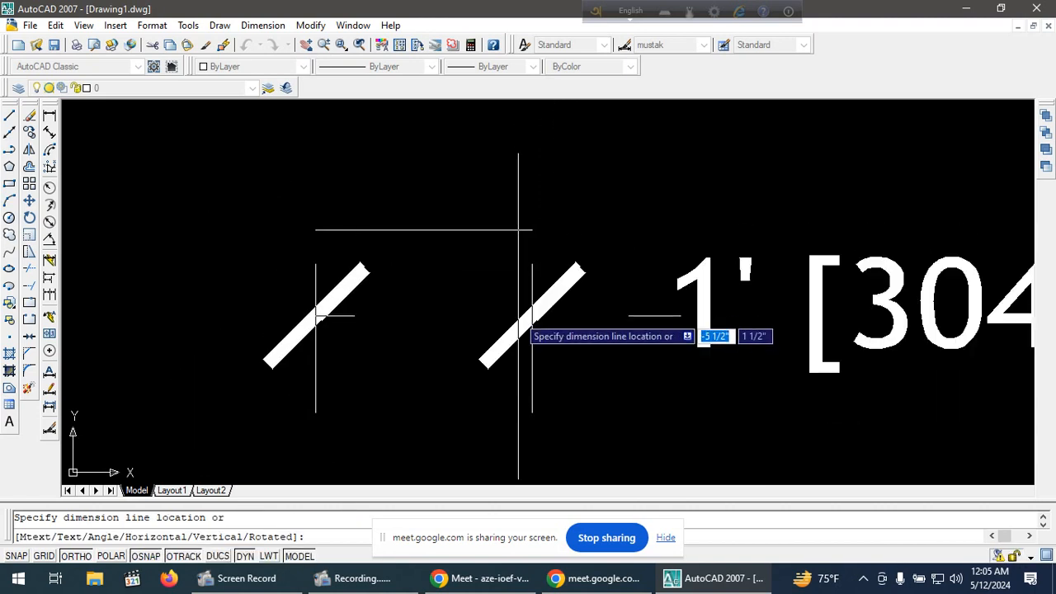
{"action": "left_click", "coordinate": [525, 318]}
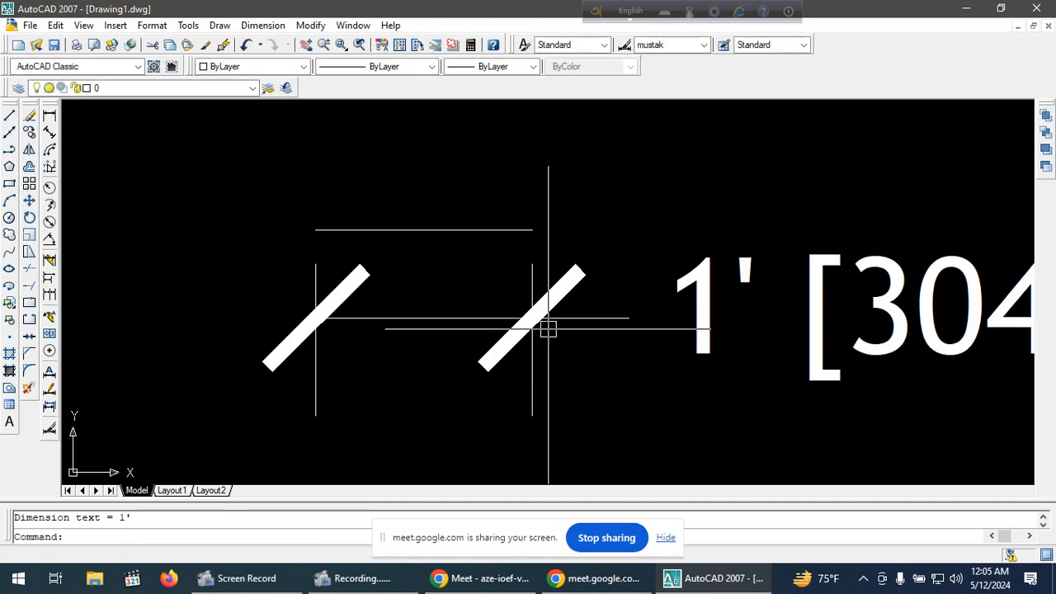
Inspect the whole linear dimension with its alternate units, and erase it together with the 1' line.
{"action": "scroll", "coordinate": [347, 308], "scroll_direction": "down", "scroll_amount": 1}
{"action": "middle_click_drag", "start_coordinate": [347, 309], "coordinate": [126, 276]}
{"action": "scroll", "coordinate": [602, 318], "scroll_direction": "down", "scroll_amount": 1}
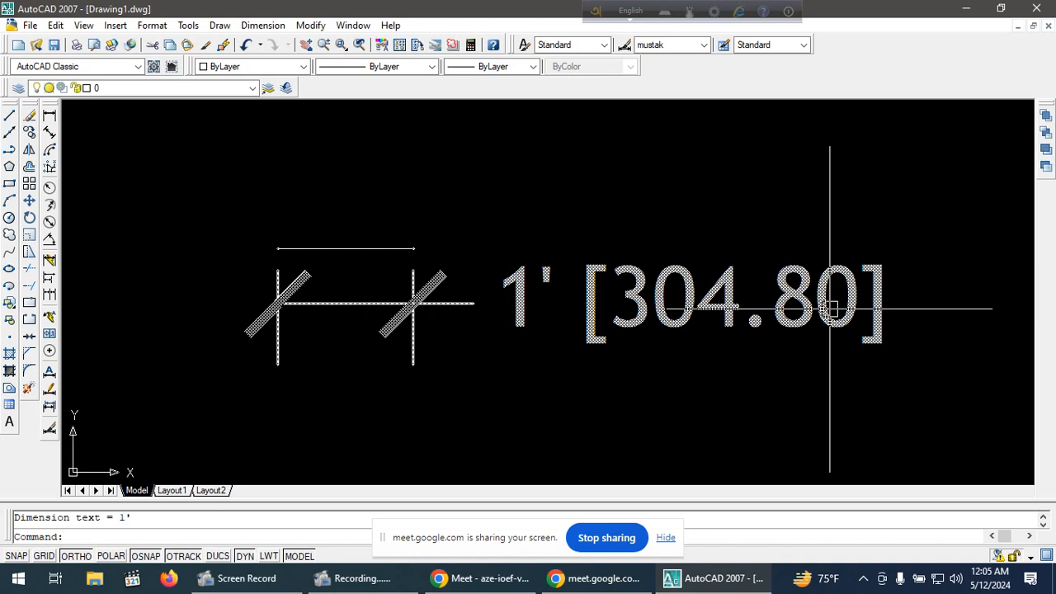
{"action": "scroll", "coordinate": [771, 245], "scroll_direction": "down", "scroll_amount": 2}
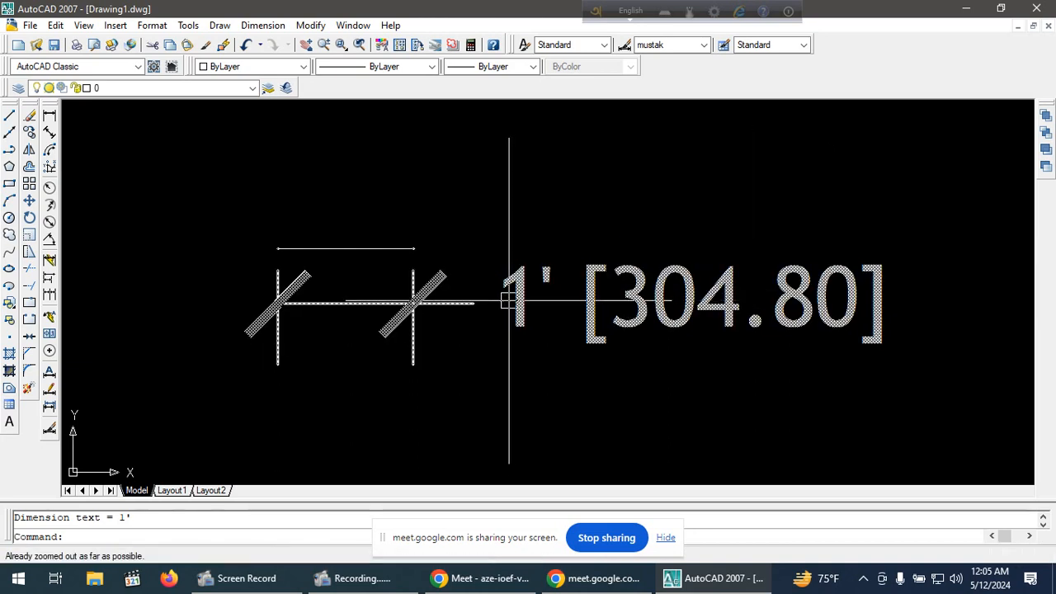
{"action": "scroll", "coordinate": [509, 300], "scroll_direction": "down", "scroll_amount": 3}
{"action": "left_click", "coordinate": [942, 219]}
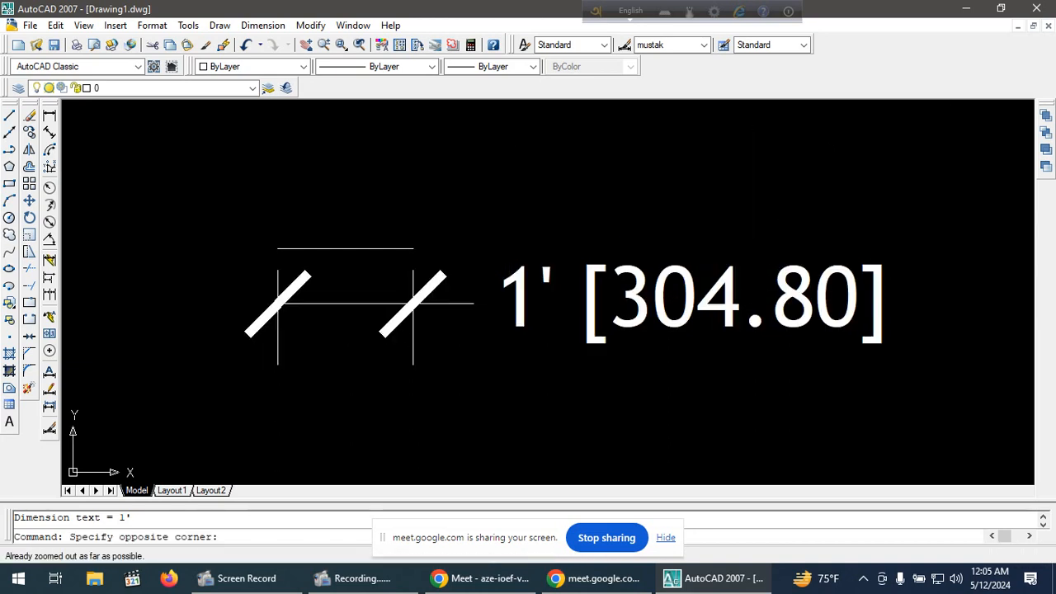
{"action": "left_click", "coordinate": [297, 373]}
{"action": "key", "text": "Delete"}
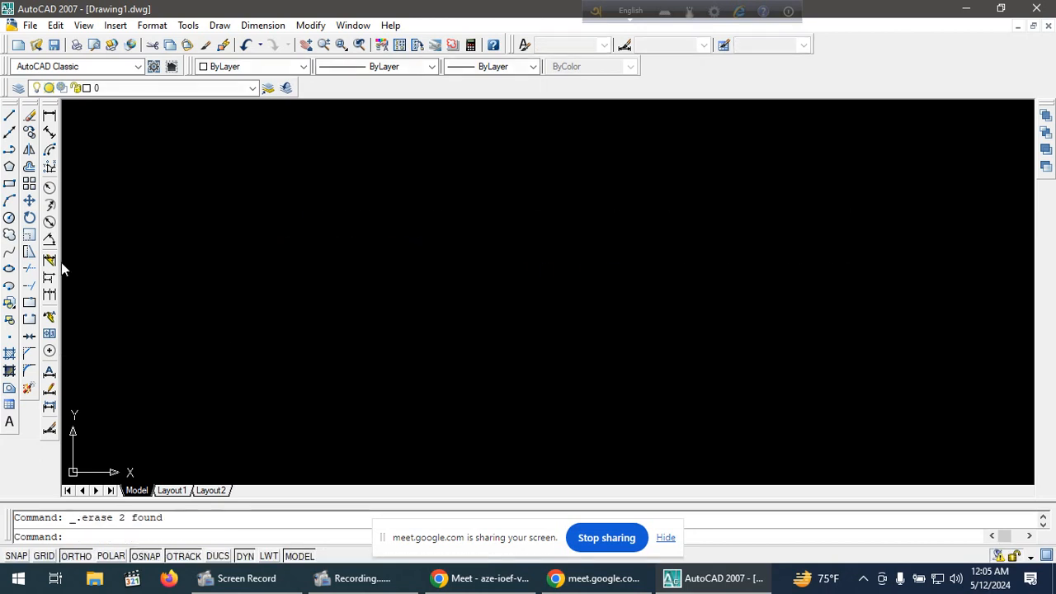
Draw a horizontal line 10' long to the right from a point in the upper left of the empty drawing.
{"action": "left_click", "coordinate": [9, 115]}
{"action": "left_click", "coordinate": [175, 236]}
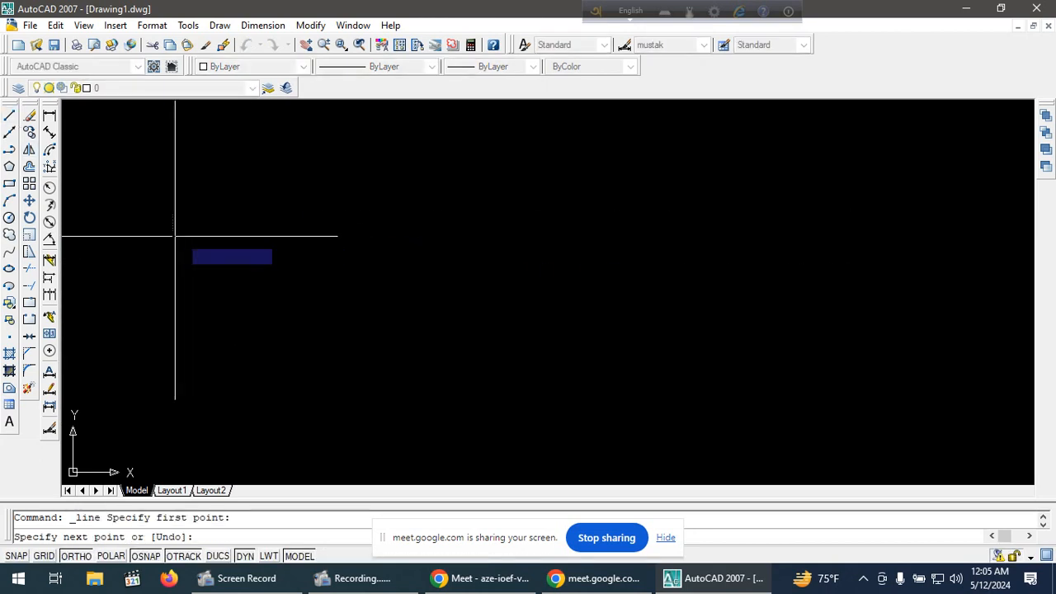
{"action": "type", "text": "10"}
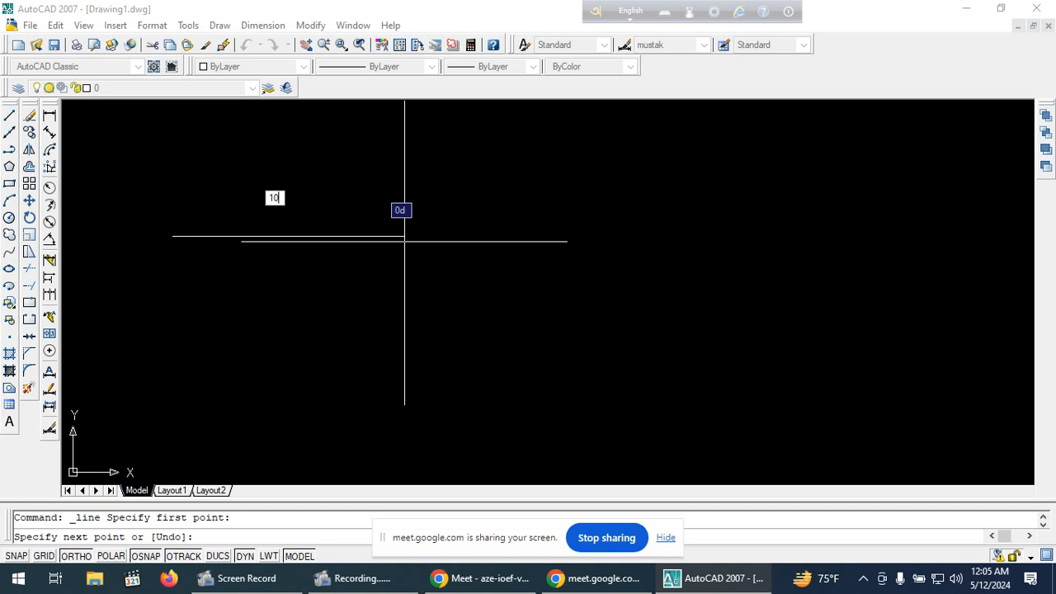
{"action": "key", "text": "Return"}
{"action": "key", "text": "Return"}
Zoom to the full extent of the drawing with Zoom All so the entire 10' line fits in view.
{"action": "scroll", "coordinate": [437, 267], "scroll_direction": "down", "scroll_amount": 2}
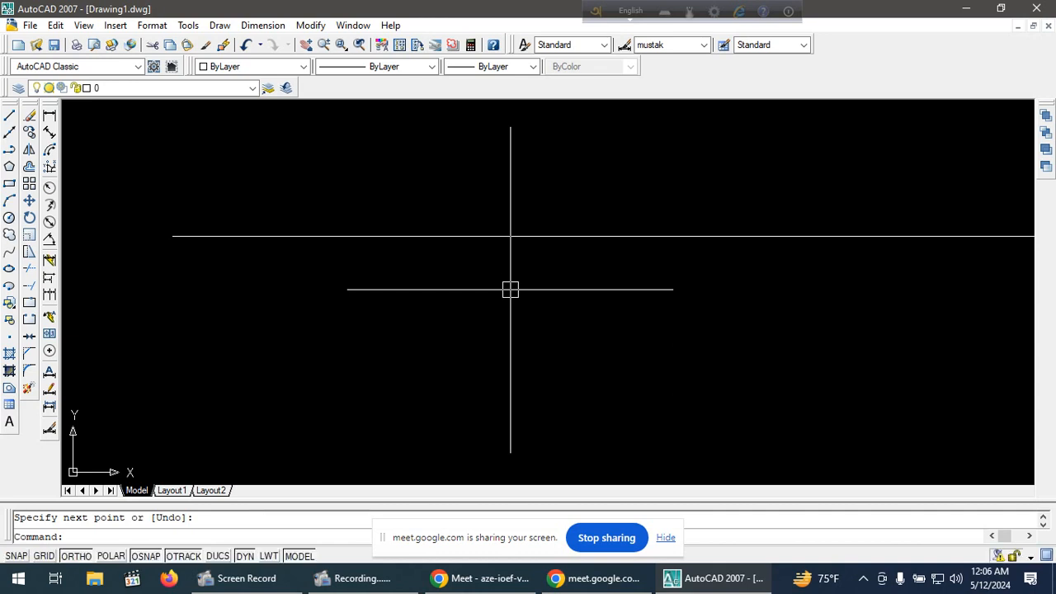
{"action": "scroll", "coordinate": [510, 289], "scroll_direction": "down", "scroll_amount": 2}
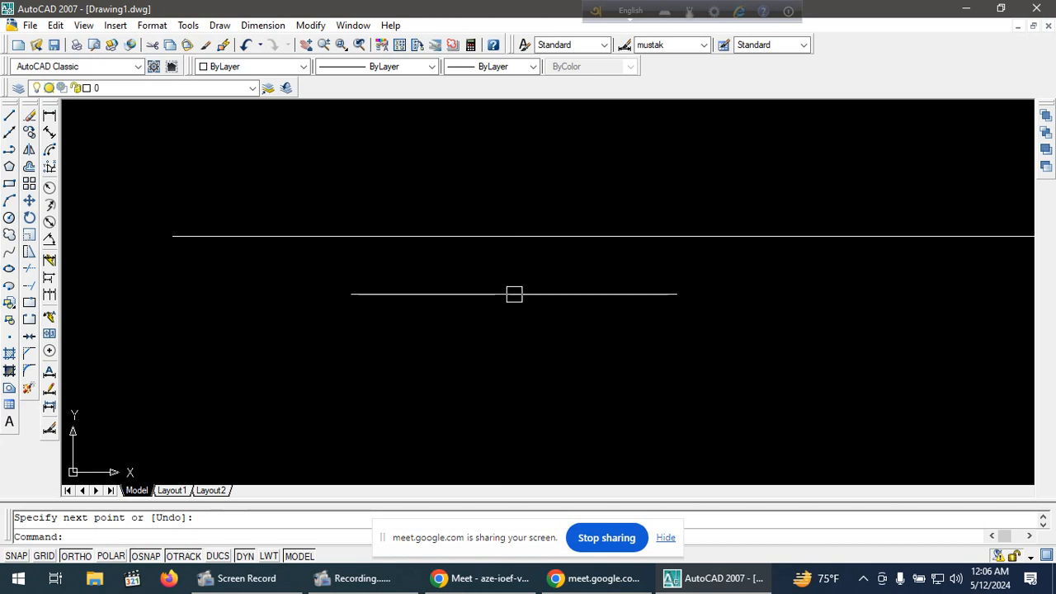
{"action": "scroll", "coordinate": [513, 285], "scroll_direction": "down", "scroll_amount": 2}
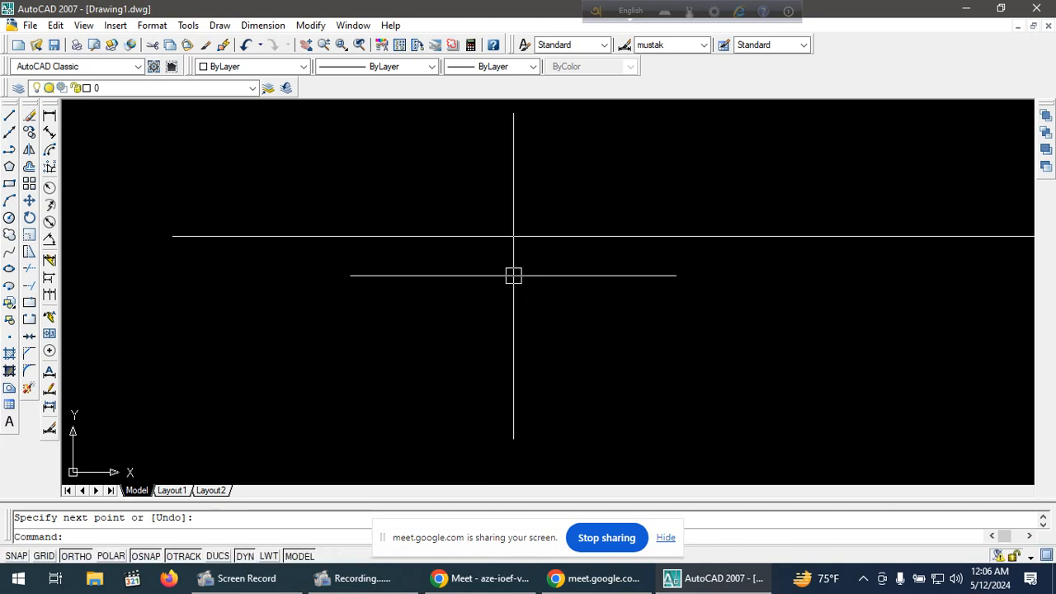
{"action": "scroll", "coordinate": [514, 274], "scroll_direction": "down", "scroll_amount": 3}
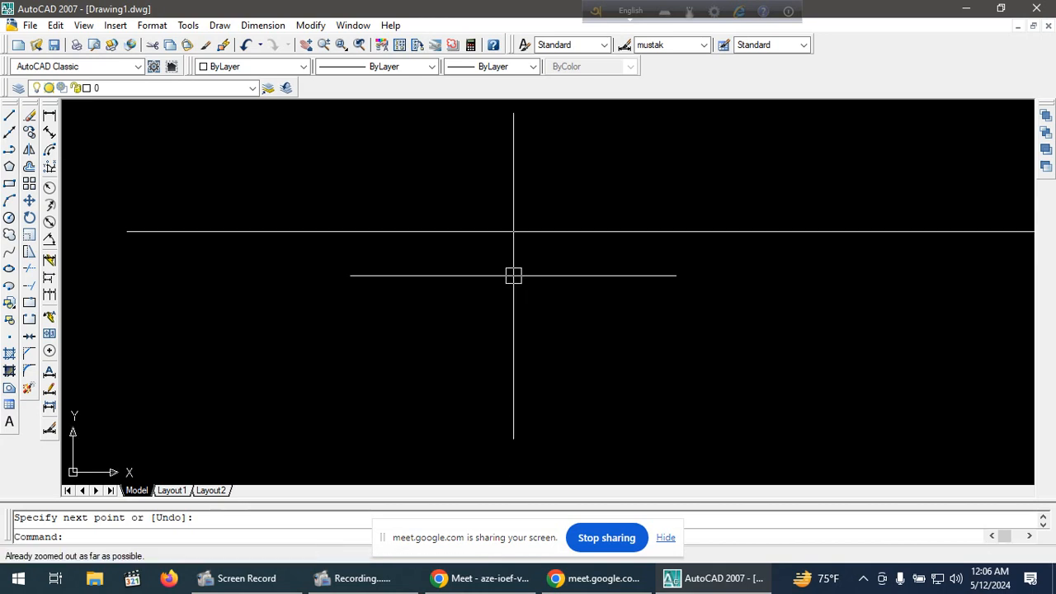
{"action": "scroll", "coordinate": [513, 275], "scroll_direction": "down", "scroll_amount": 1}
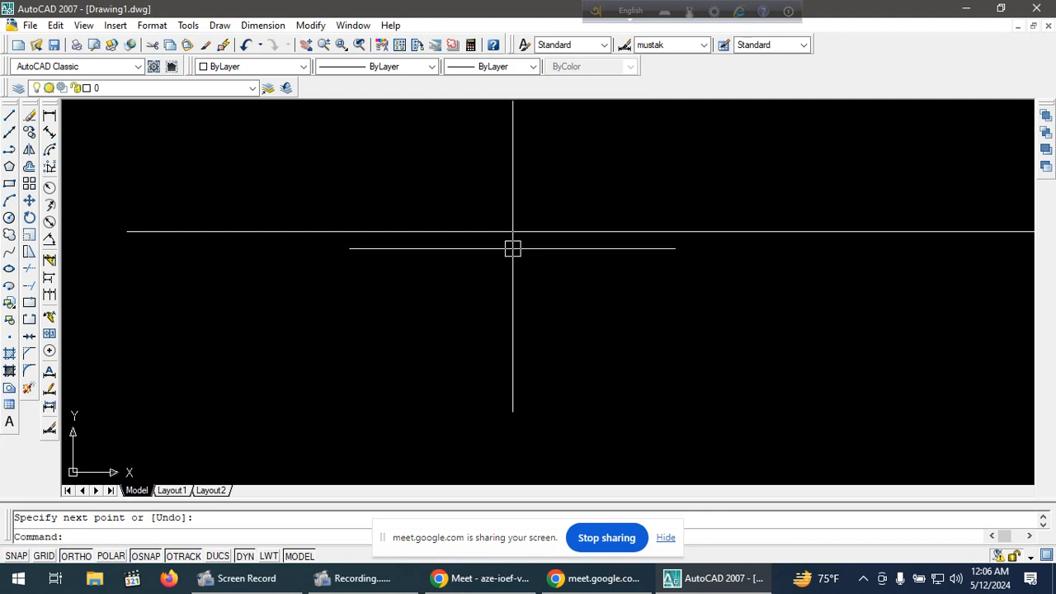
{"action": "scroll", "coordinate": [511, 264], "scroll_direction": "down", "scroll_amount": 2}
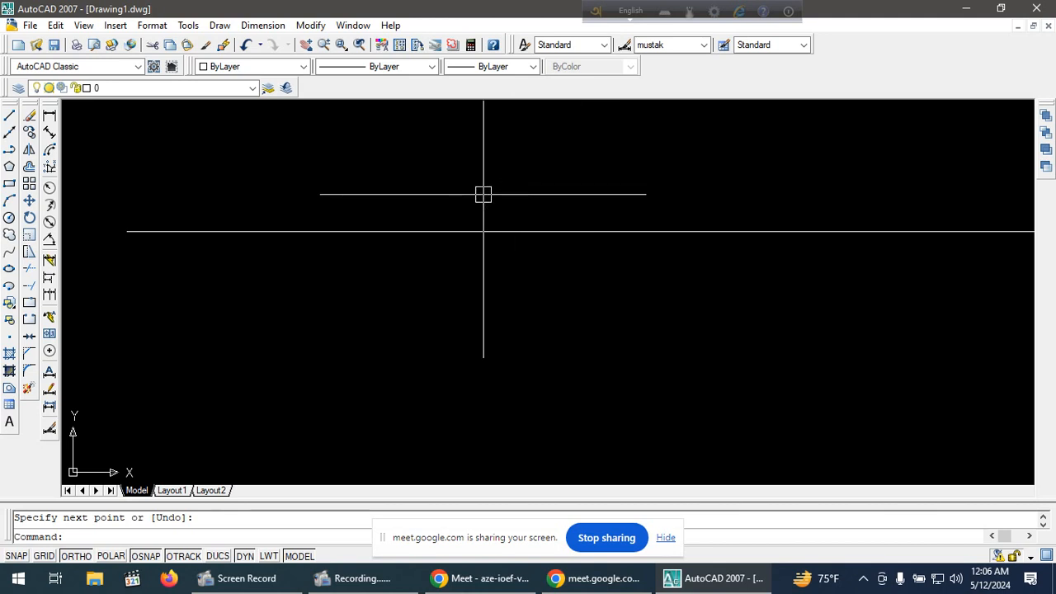
{"action": "type", "text": "z"}
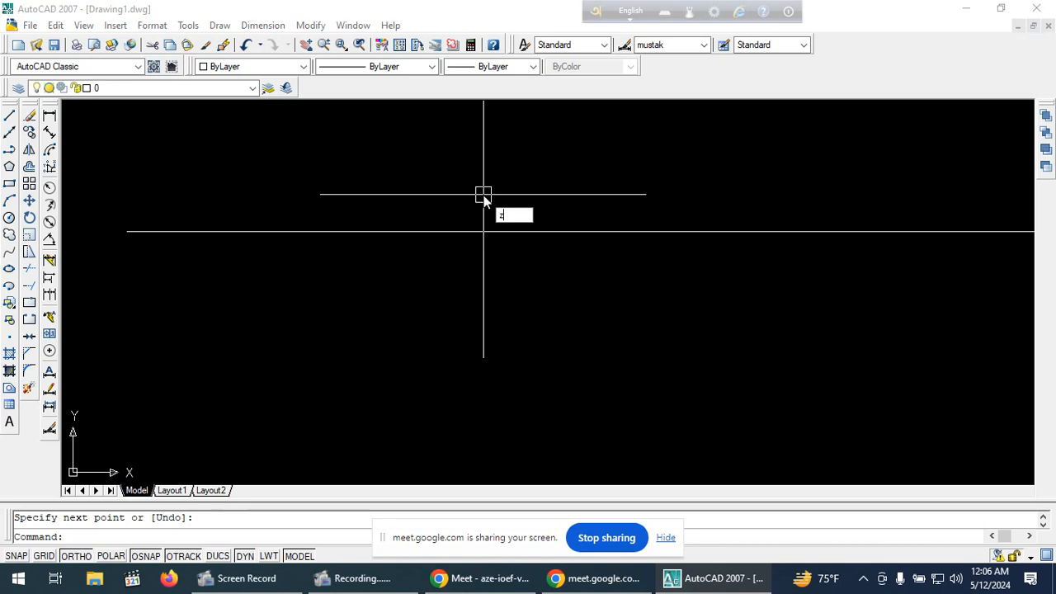
{"action": "key", "text": "Return"}
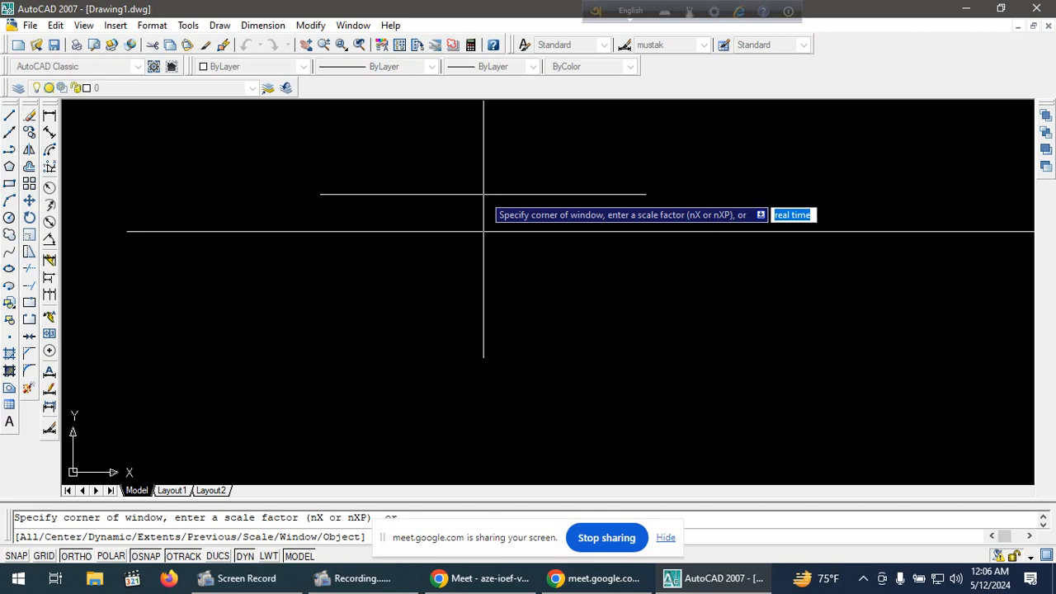
{"action": "type", "text": "a"}
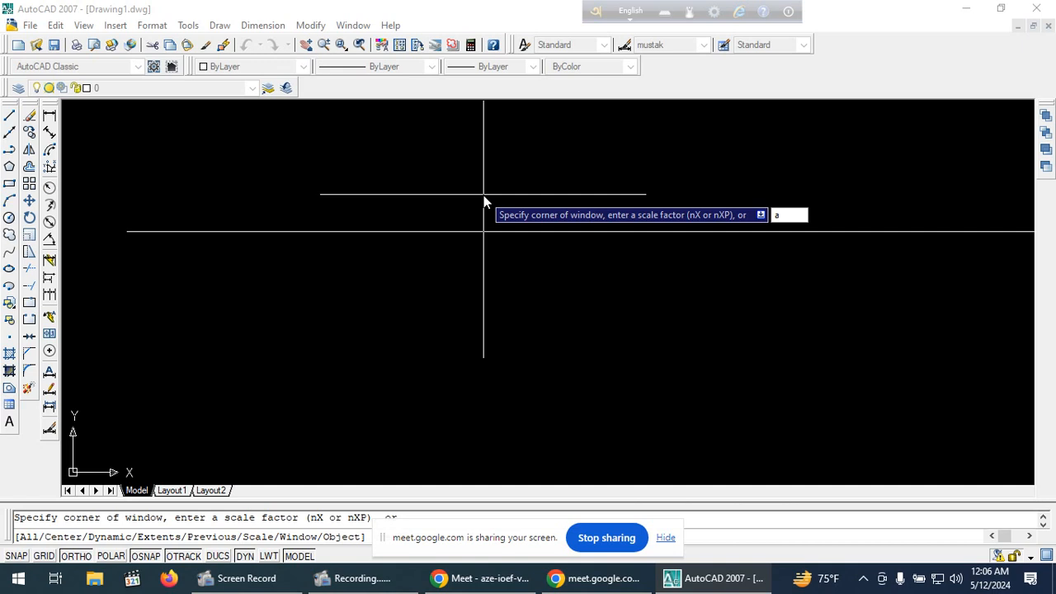
{"action": "key", "text": "Return"}
{"action": "key", "text": "Return"}
{"action": "key", "text": "Return"}
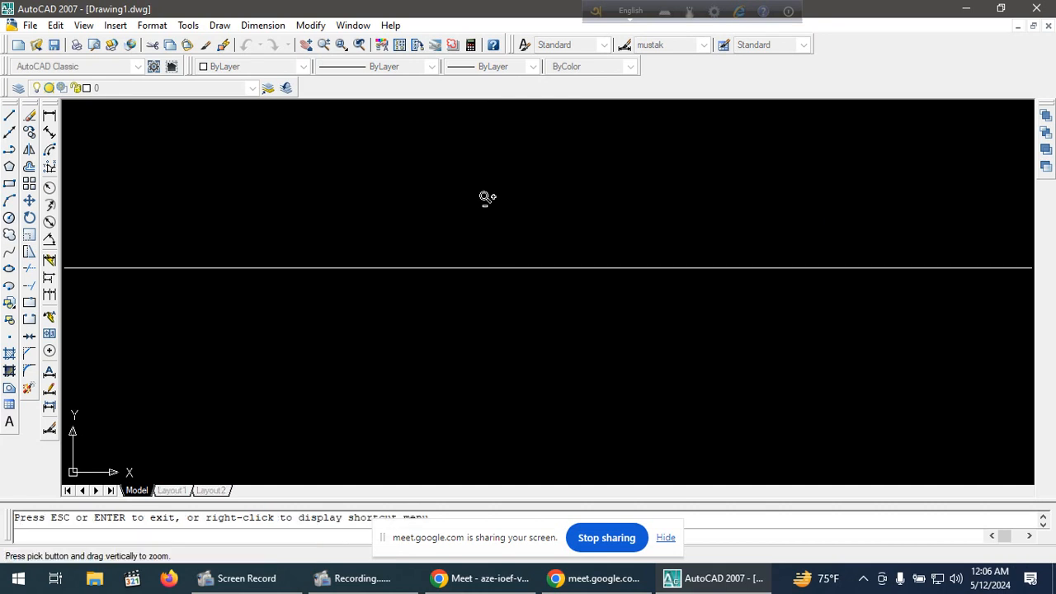
{"action": "key", "text": "Escape"}
{"action": "scroll", "coordinate": [509, 198], "scroll_direction": "down", "scroll_amount": 3}
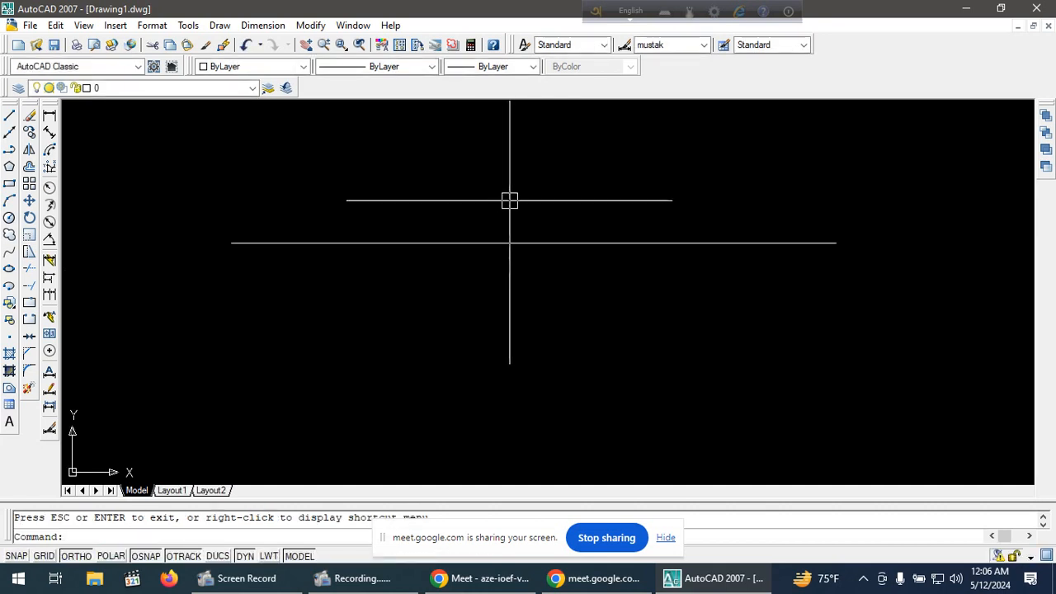
{"action": "left_click", "coordinate": [511, 230]}
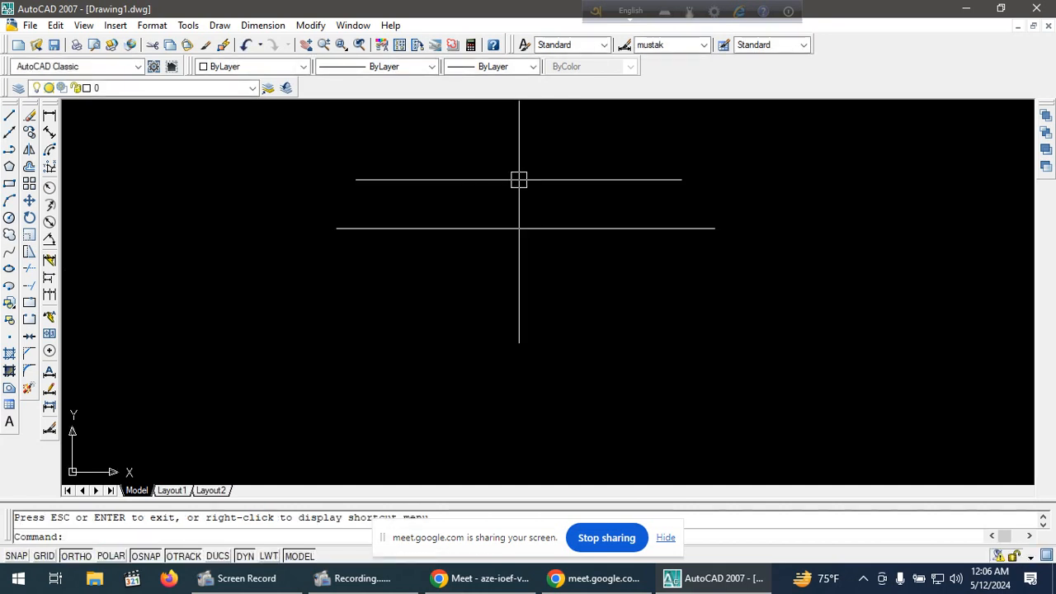
{"action": "key", "text": "Escape"}
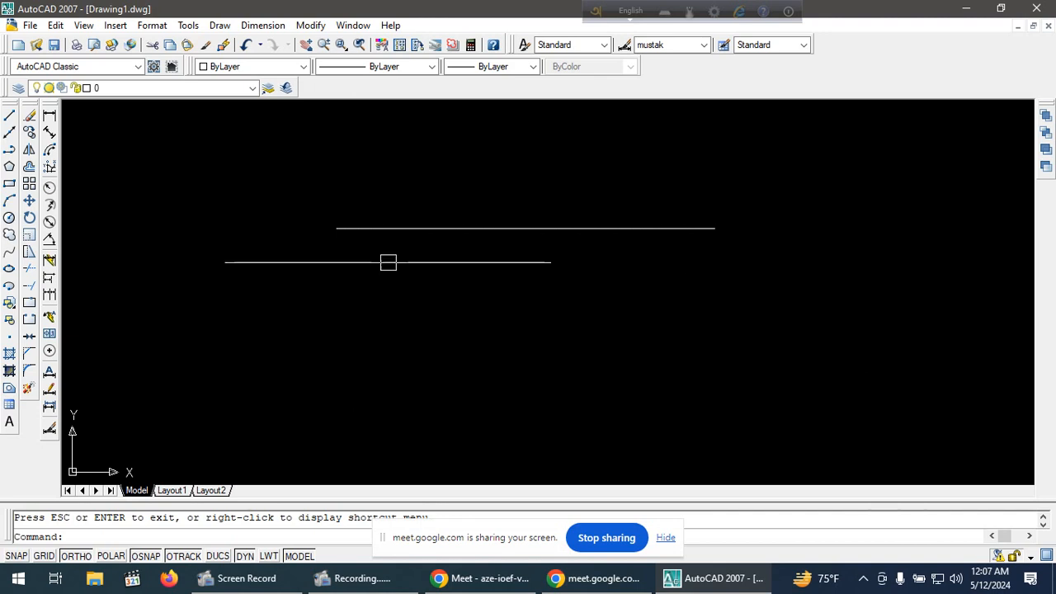
{"action": "scroll", "coordinate": [494, 256], "scroll_direction": "down", "scroll_amount": 2}
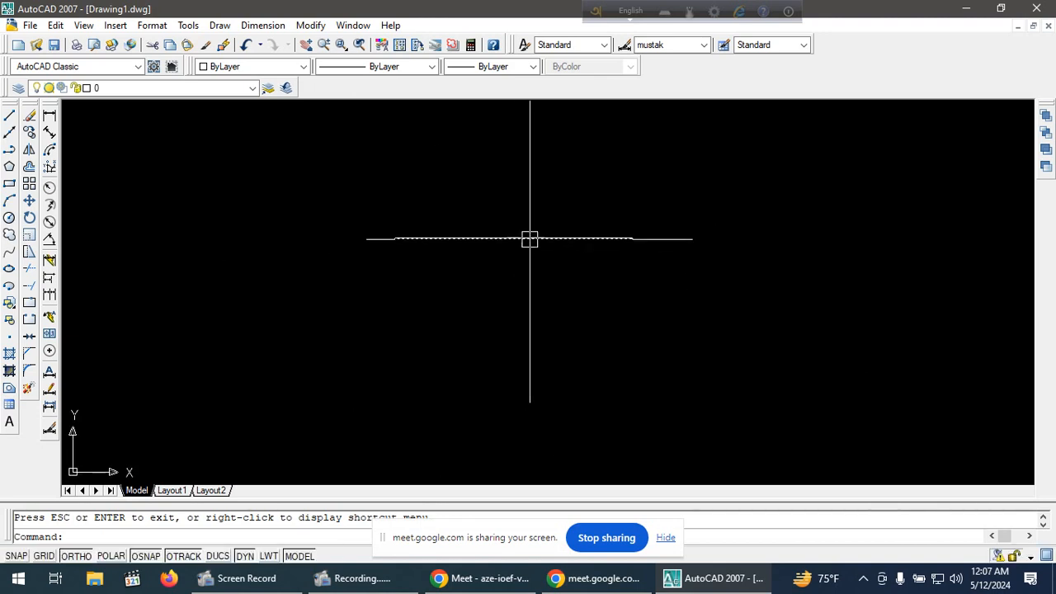
{"action": "scroll", "coordinate": [533, 256], "scroll_direction": "down", "scroll_amount": 2}
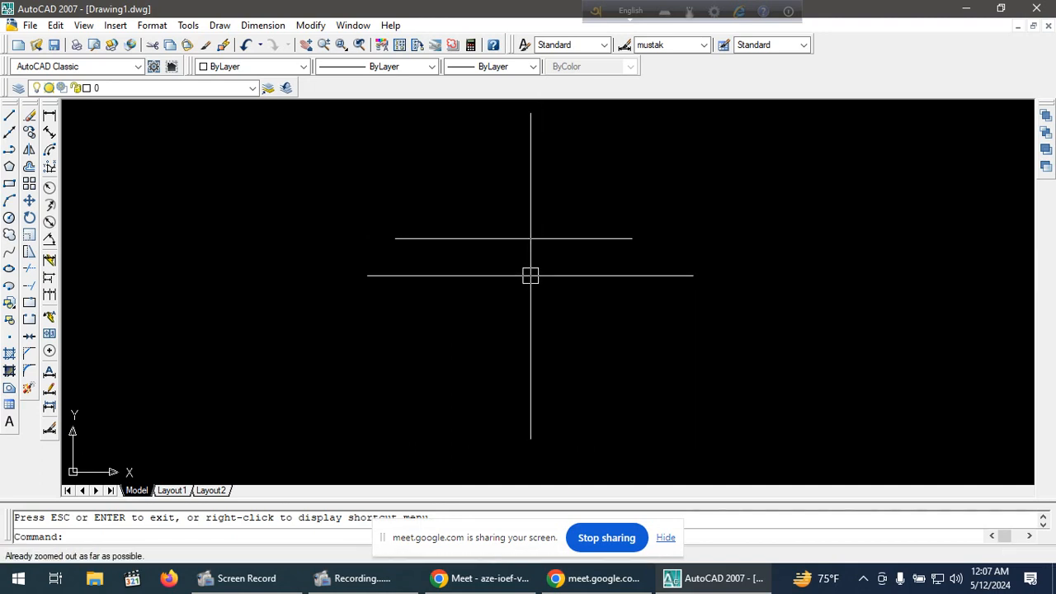
{"action": "scroll", "coordinate": [537, 250], "scroll_direction": "up", "scroll_amount": 4}
{"action": "scroll", "coordinate": [538, 236], "scroll_direction": "down", "scroll_amount": 2}
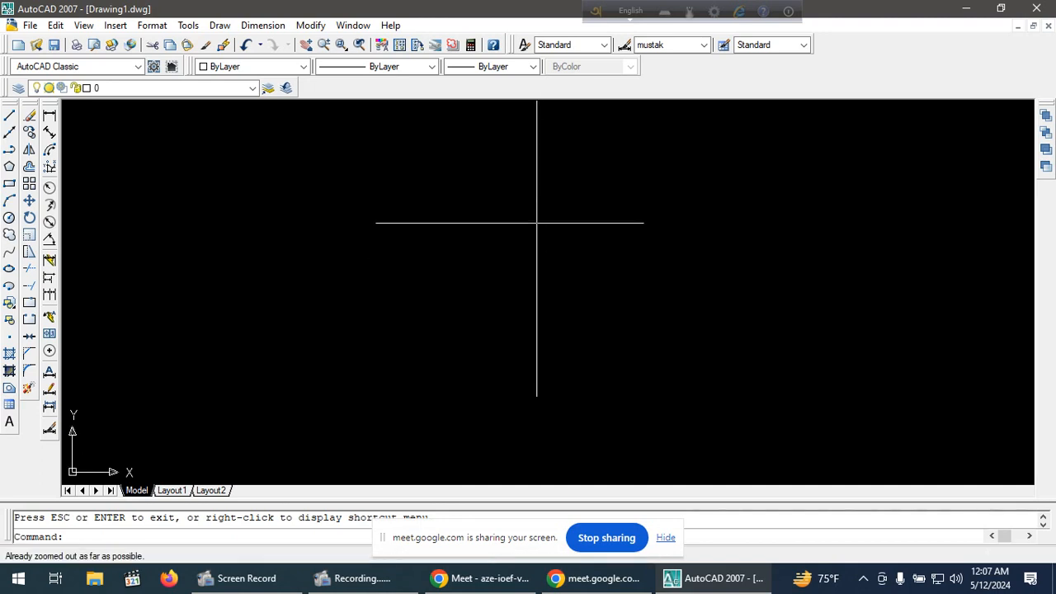
{"action": "scroll", "coordinate": [535, 236], "scroll_direction": "up", "scroll_amount": 3}
{"action": "scroll", "coordinate": [528, 229], "scroll_direction": "down", "scroll_amount": 3}
{"action": "scroll", "coordinate": [519, 217], "scroll_direction": "down", "scroll_amount": 3}
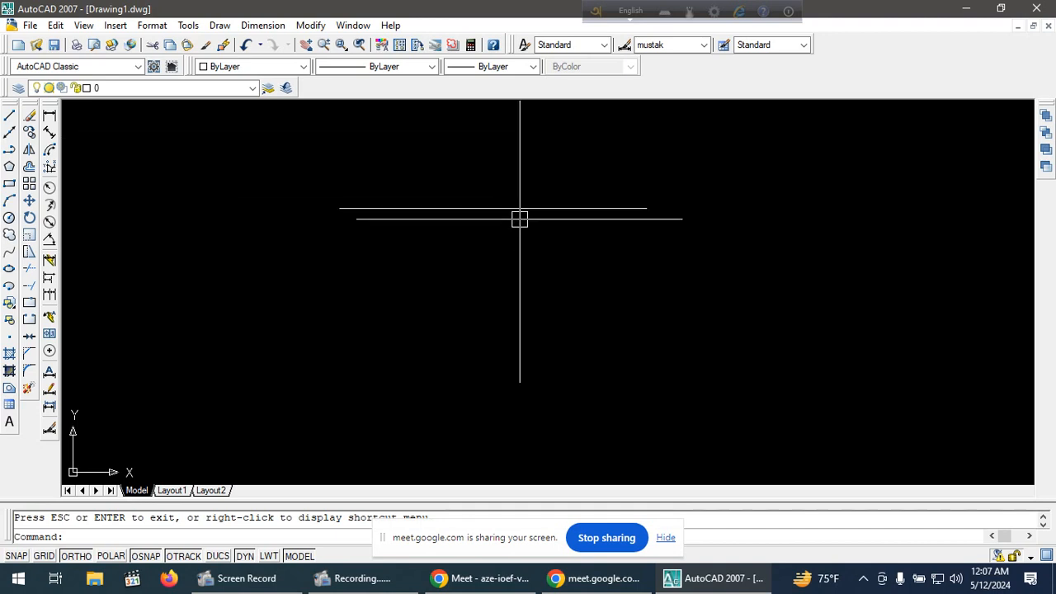
{"action": "scroll", "coordinate": [519, 217], "scroll_direction": "up", "scroll_amount": 2}
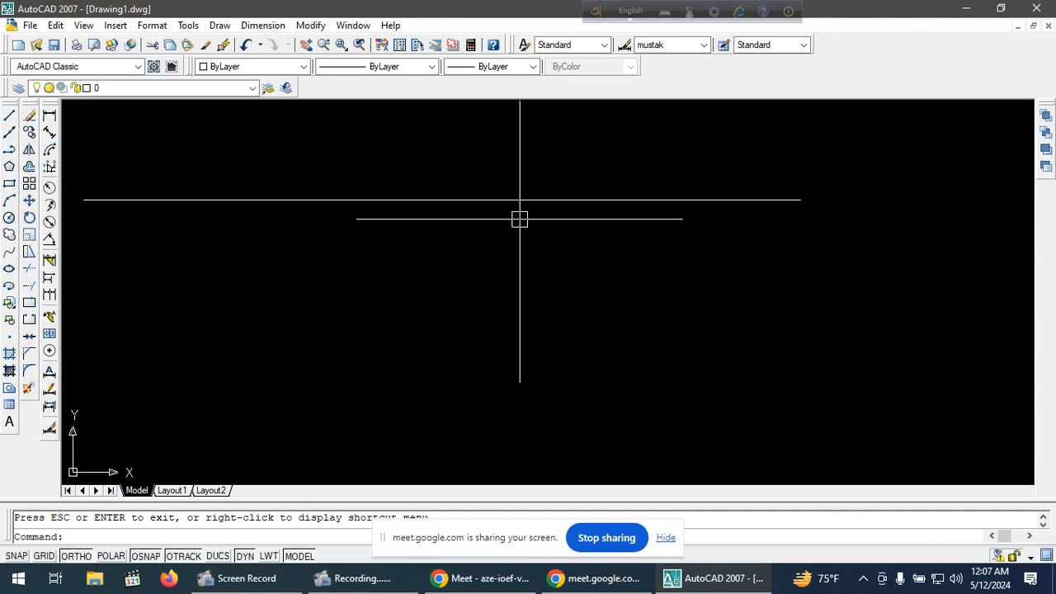
{"action": "scroll", "coordinate": [519, 218], "scroll_direction": "down", "scroll_amount": 2}
{"action": "scroll", "coordinate": [519, 218], "scroll_direction": "up", "scroll_amount": 2}
{"action": "scroll", "coordinate": [519, 218], "scroll_direction": "down", "scroll_amount": 2}
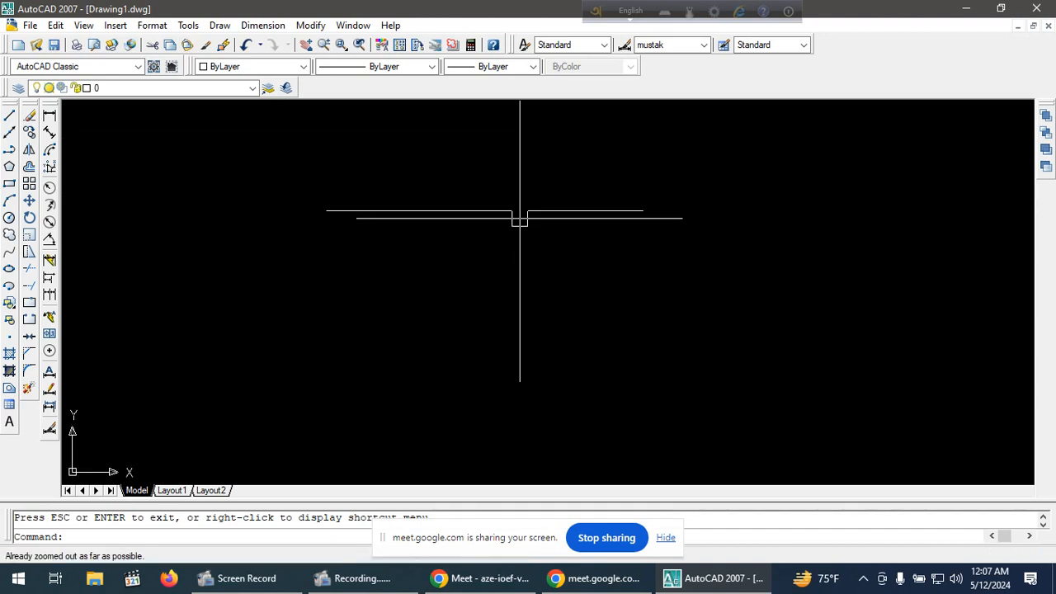
Dimension the 10' line linearly from its left endpoint to its right endpoint, with the dimension line just below it.
{"action": "left_click", "coordinate": [49, 115]}
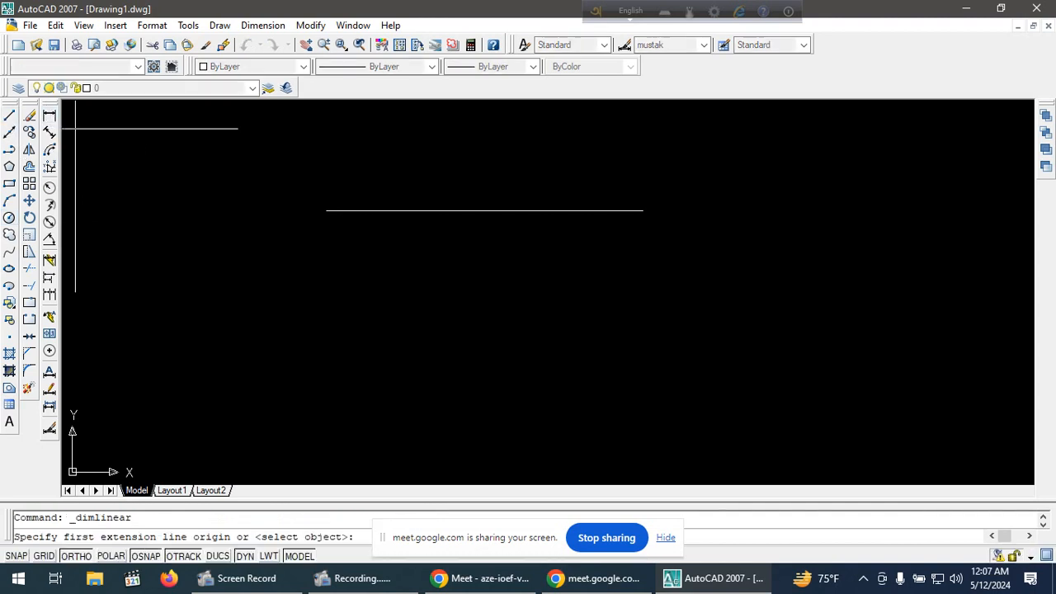
{"action": "left_click", "coordinate": [326, 210]}
{"action": "left_click", "coordinate": [643, 210]}
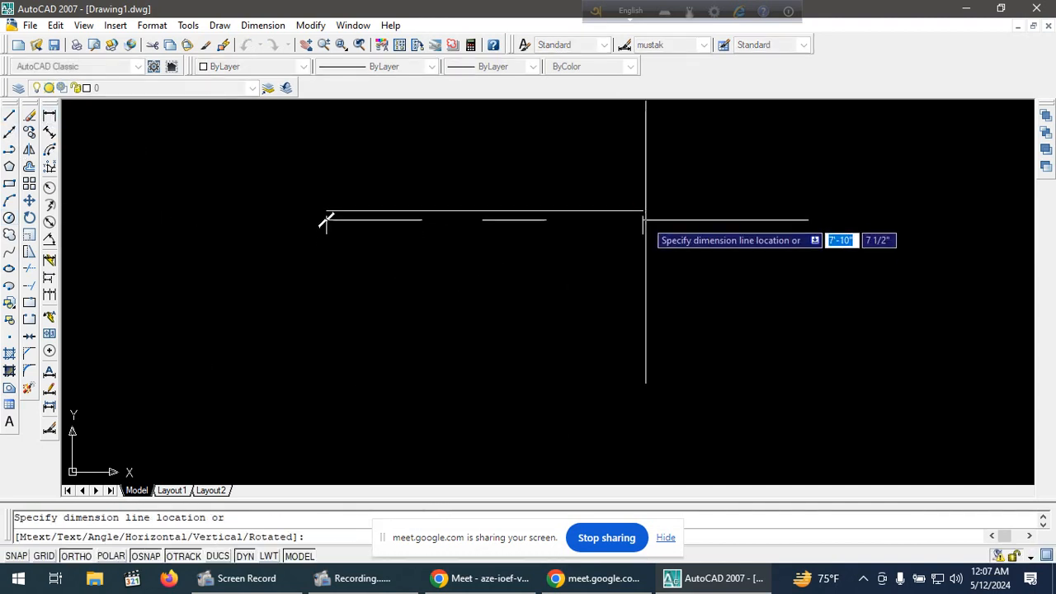
{"action": "left_click", "coordinate": [646, 239]}
{"action": "scroll", "coordinate": [429, 266], "scroll_direction": "up", "scroll_amount": 1}
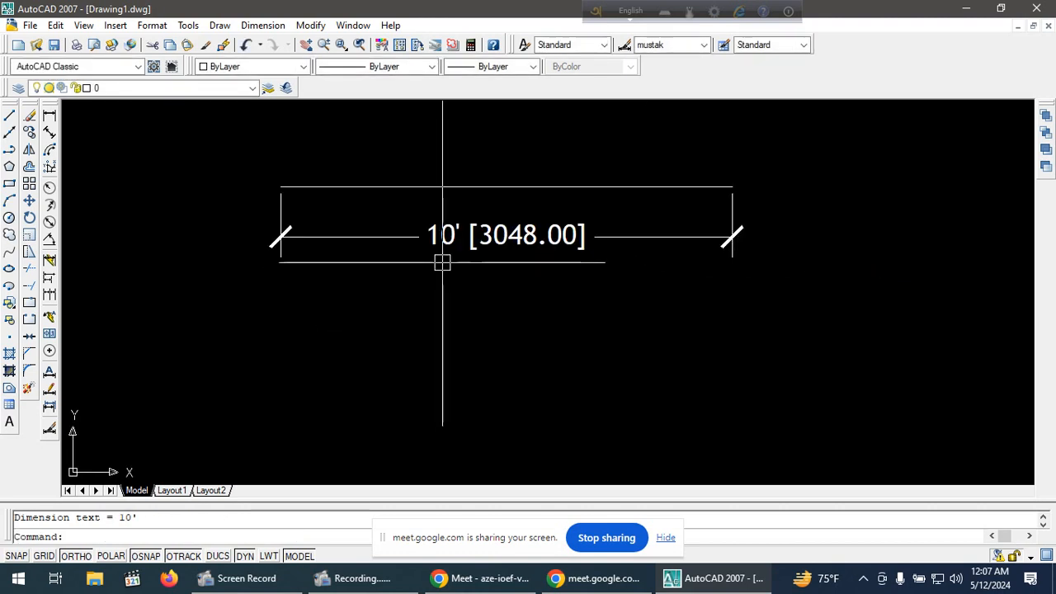
Inspect the linear dimension's primary and alternate units, and erase it together with the 10' line.
{"action": "middle_click_drag", "start_coordinate": [444, 260], "coordinate": [422, 267]}
{"action": "scroll", "coordinate": [465, 259], "scroll_direction": "up", "scroll_amount": 2}
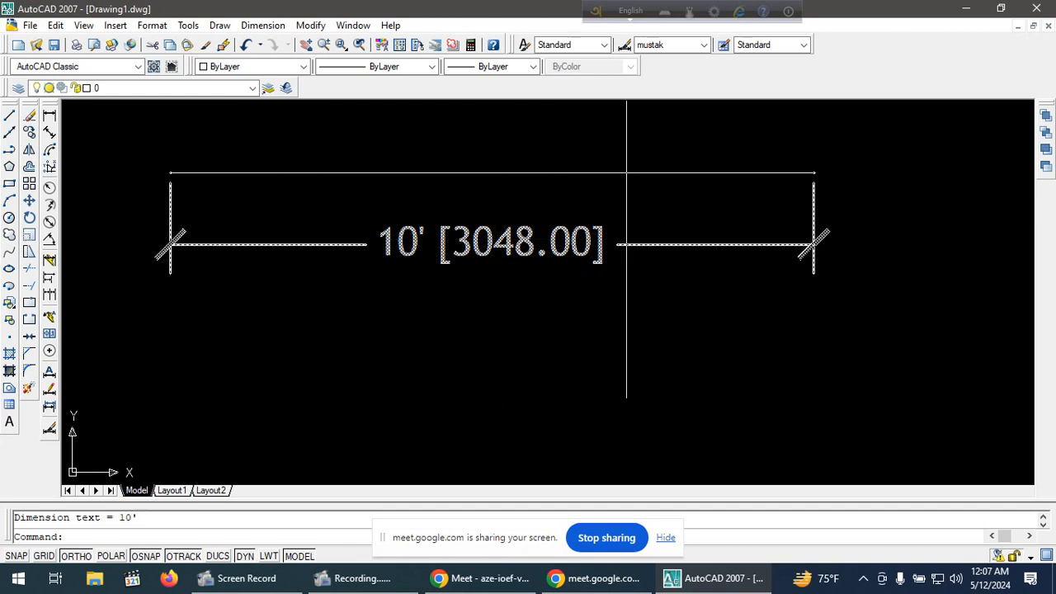
{"action": "scroll", "coordinate": [691, 234], "scroll_direction": "down", "scroll_amount": 2}
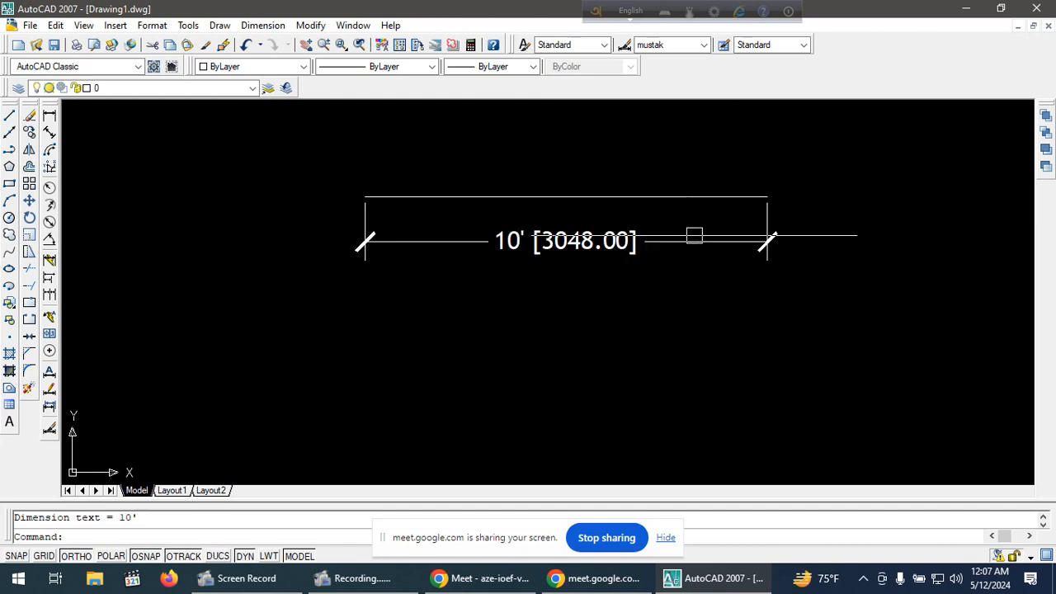
{"action": "left_click", "coordinate": [815, 172]}
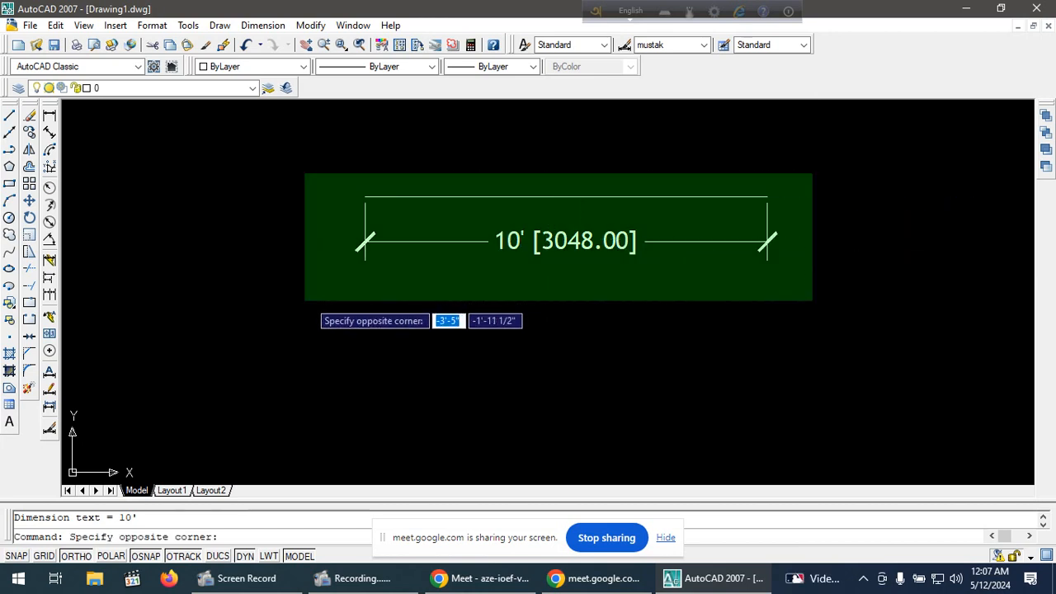
{"action": "left_click", "coordinate": [277, 305]}
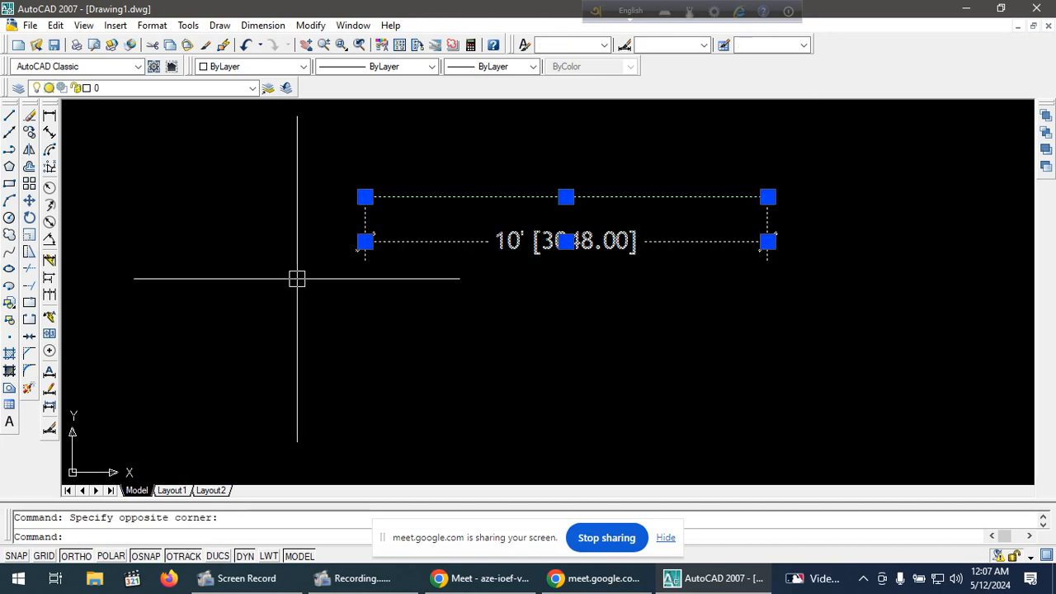
{"action": "key", "text": "Delete"}
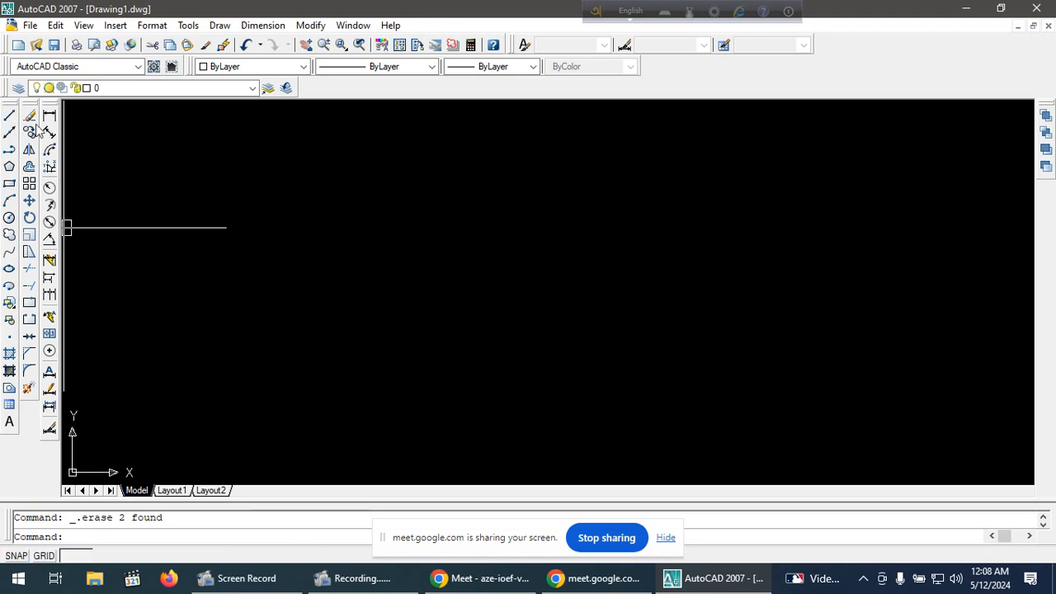
Undock the Draw, Modify and Dimension toolbars and float them over the empty drawing area.
{"action": "left_click_drag", "start_coordinate": [9, 105], "coordinate": [339, 220]}
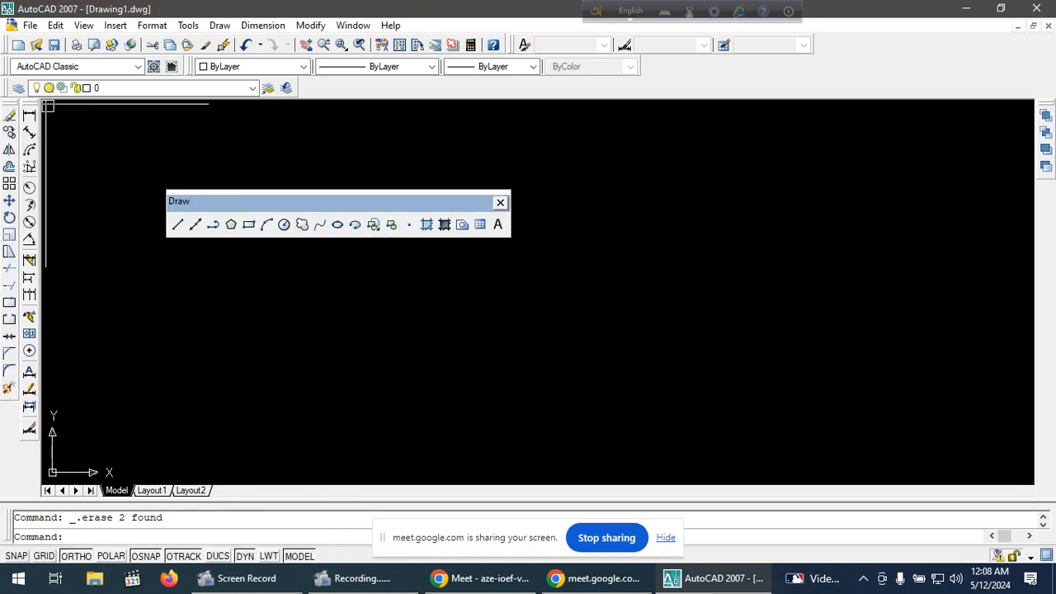
{"action": "left_click_drag", "start_coordinate": [11, 112], "coordinate": [226, 282]}
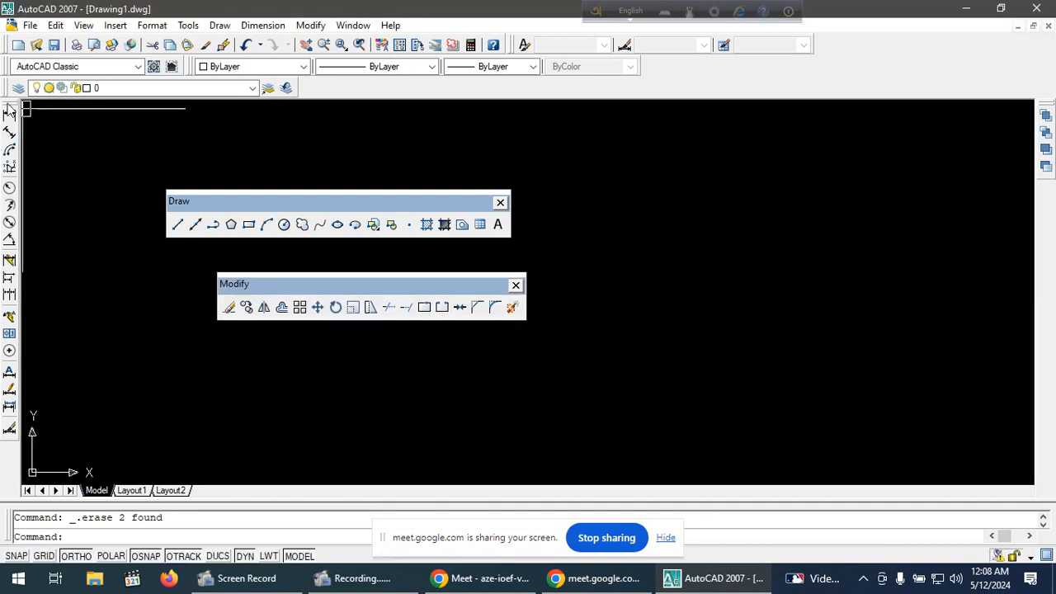
{"action": "left_click_drag", "start_coordinate": [11, 109], "coordinate": [633, 151]}
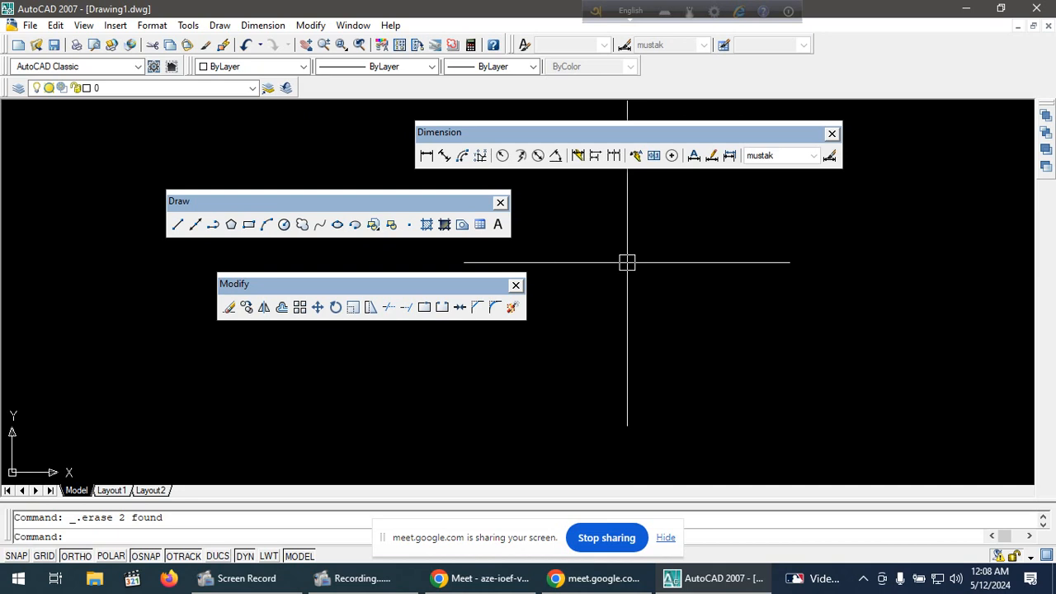
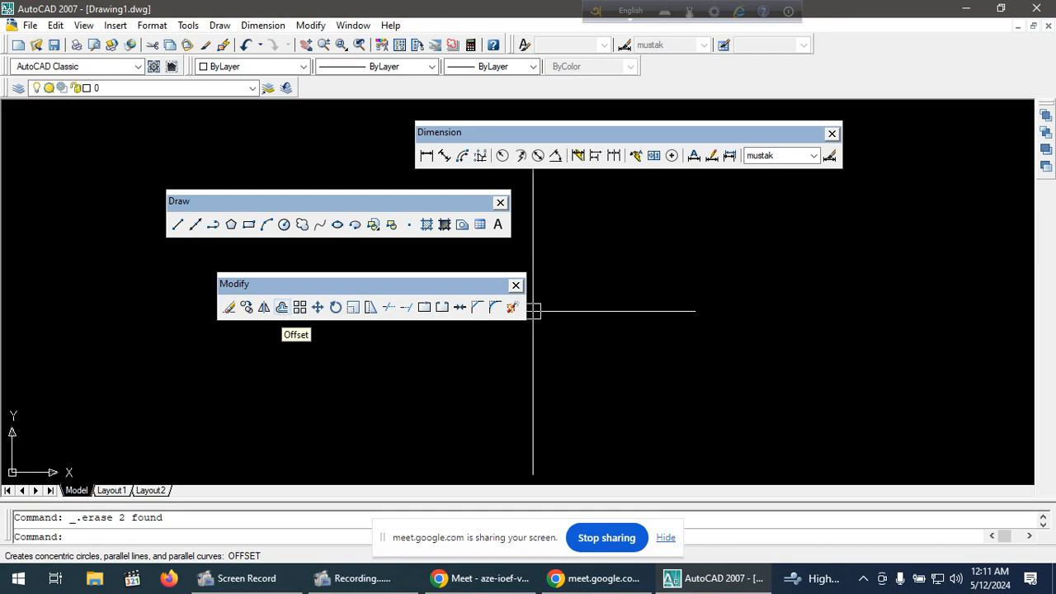
Draw a short horizontal line to the right in the empty area below the floating toolbars.
{"action": "left_click", "coordinate": [178, 226]}
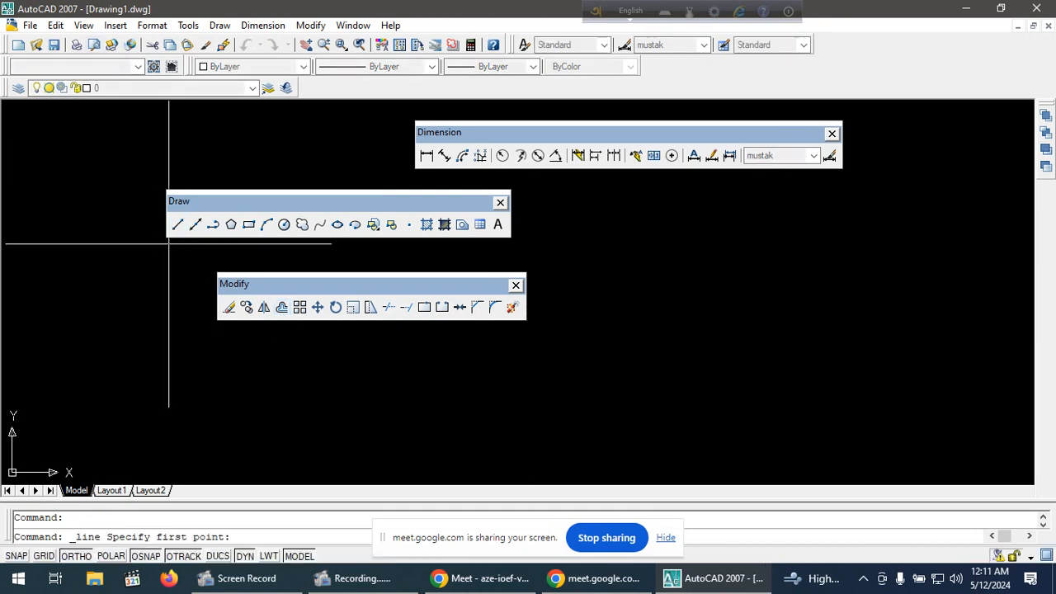
{"action": "left_click", "coordinate": [605, 355]}
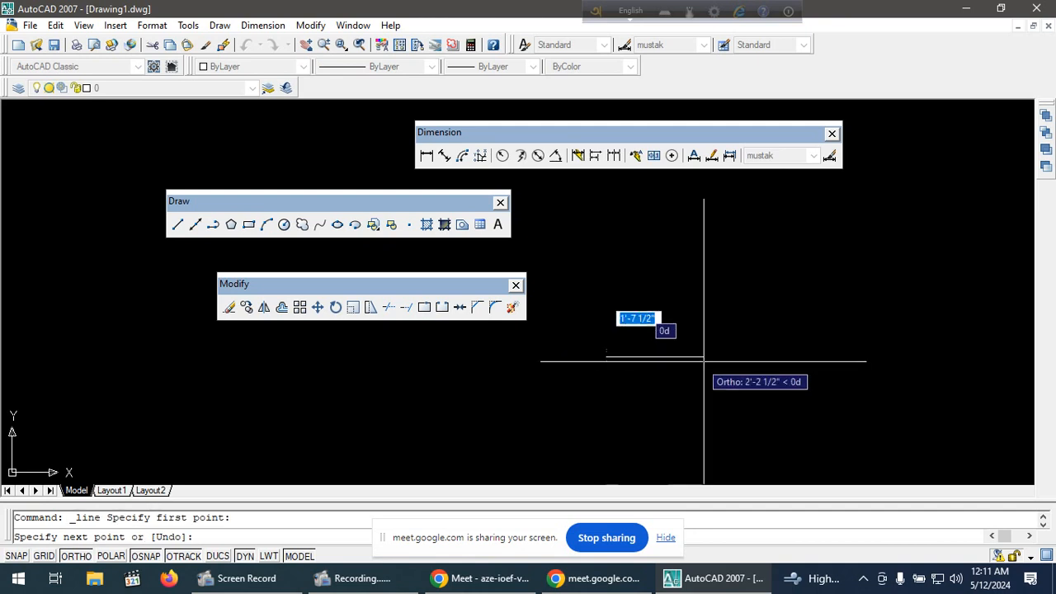
{"action": "right_click", "coordinate": [708, 357]}
{"action": "left_click", "coordinate": [728, 378]}
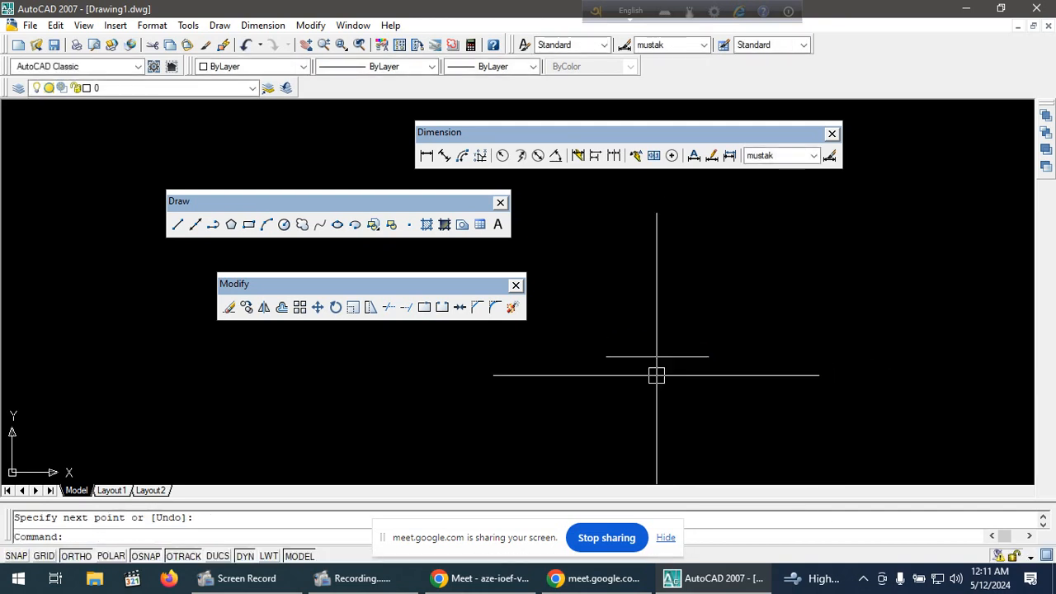
Offset the short horizontal line upward by 5" to make a parallel copy above it.
{"action": "type", "text": "o"}
{"action": "key", "text": "Return"}
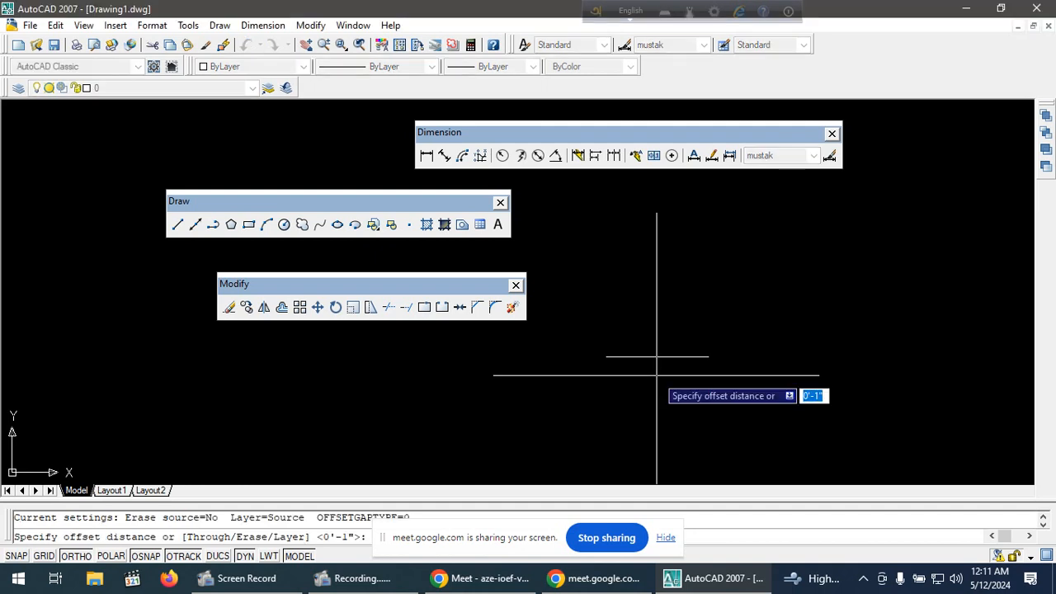
{"action": "type", "text": "5"}
{"action": "key", "text": "Return"}
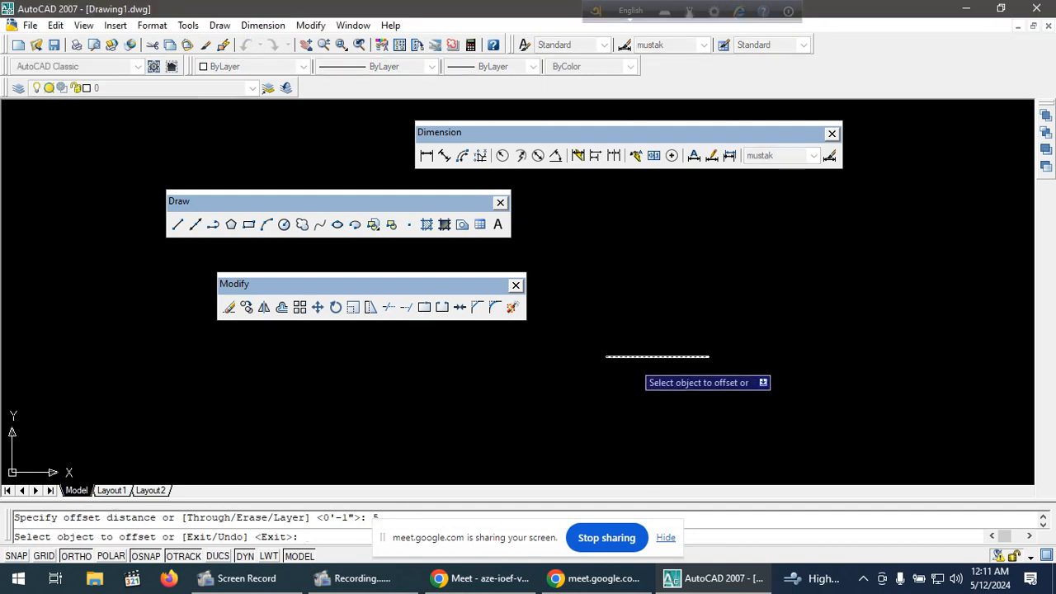
{"action": "left_click", "coordinate": [656, 357]}
{"action": "left_click", "coordinate": [658, 340]}
{"action": "scroll", "coordinate": [667, 404], "scroll_direction": "up", "scroll_amount": 3}
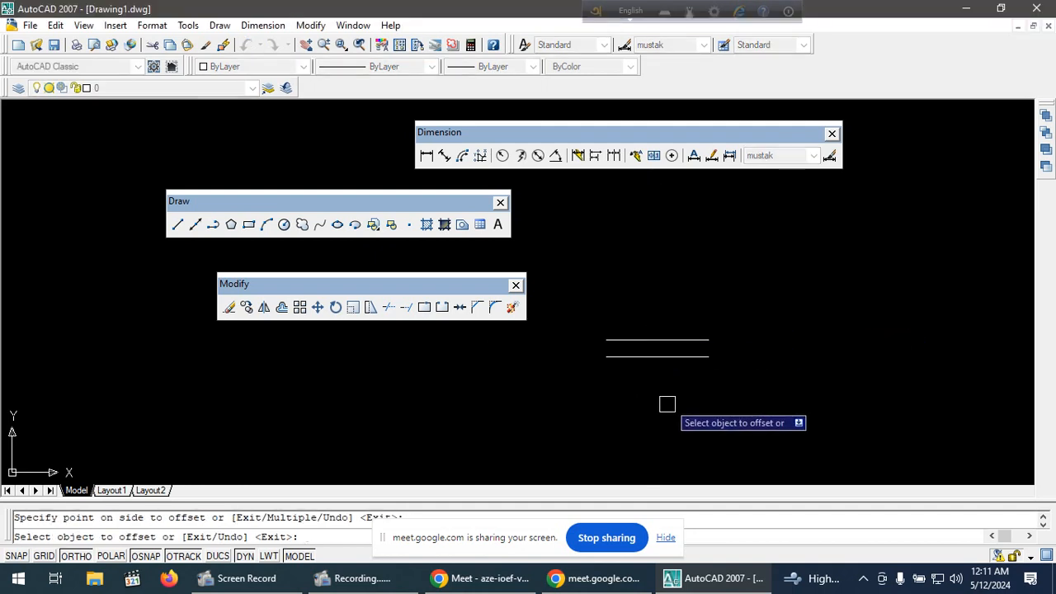
{"action": "key", "text": "Escape"}
{"action": "middle_click_drag", "start_coordinate": [701, 354], "coordinate": [776, 383]}
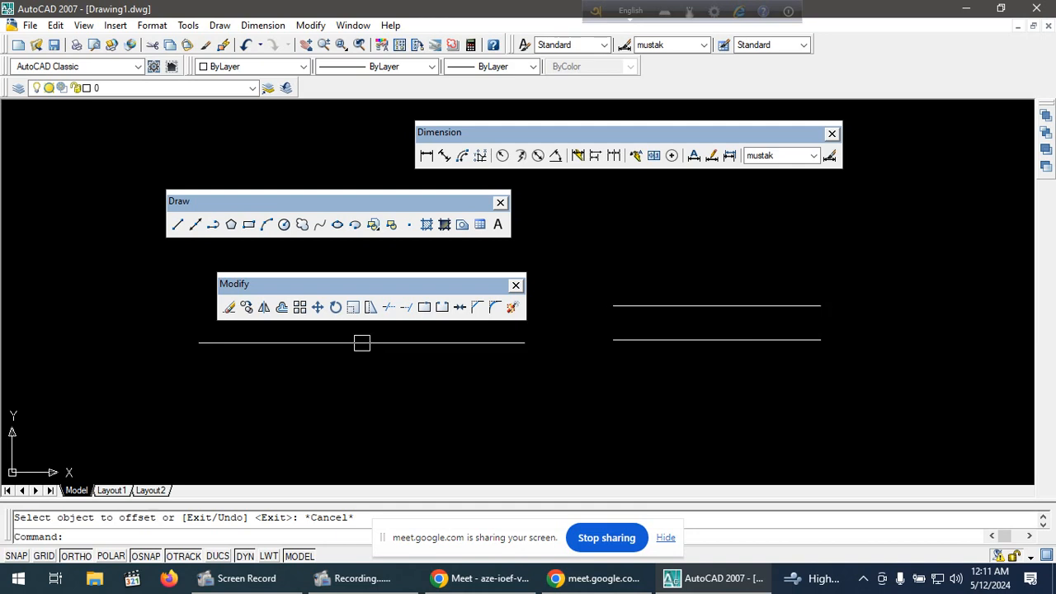
Examine the rectangular Array options for rows, columns, offsets and angle, and close them without creating an array.
{"action": "left_click", "coordinate": [300, 307]}
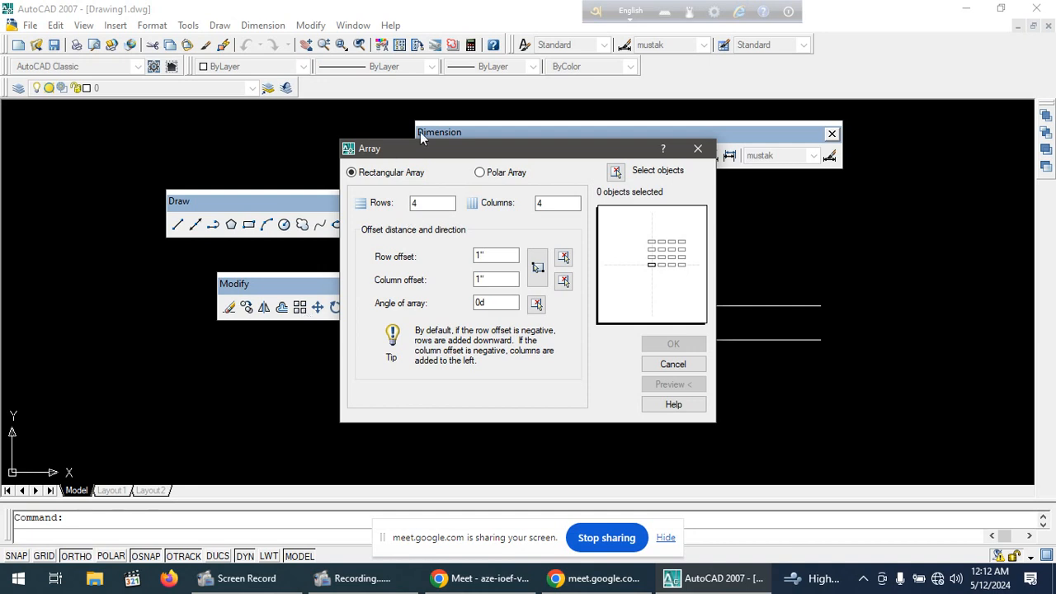
{"action": "left_click", "coordinate": [697, 149]}
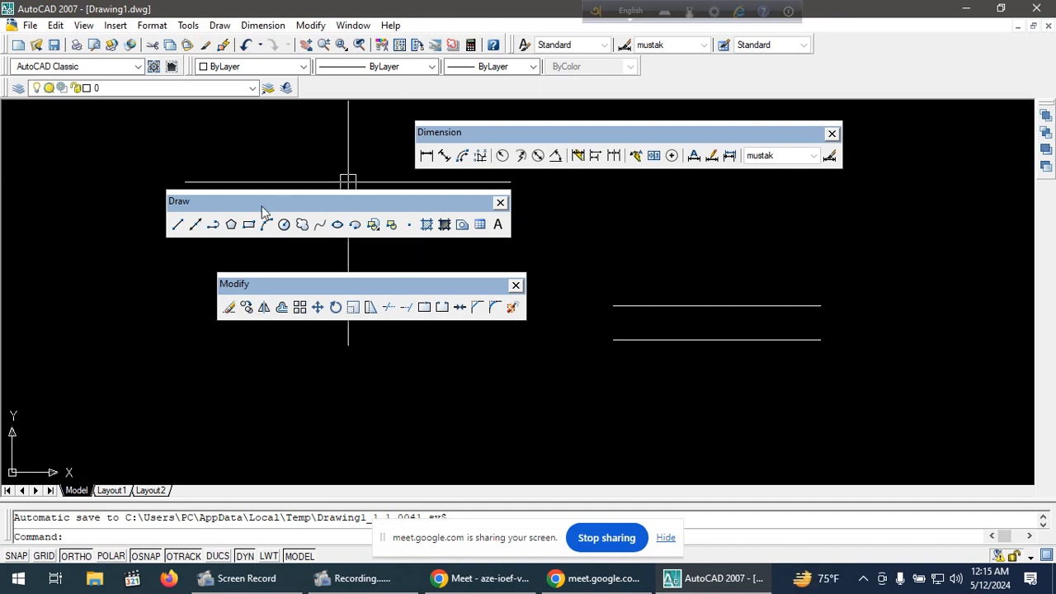
Draw a vertical line downward across the two parallel horizontal lines, starting above their right half.
{"action": "left_click", "coordinate": [178, 226]}
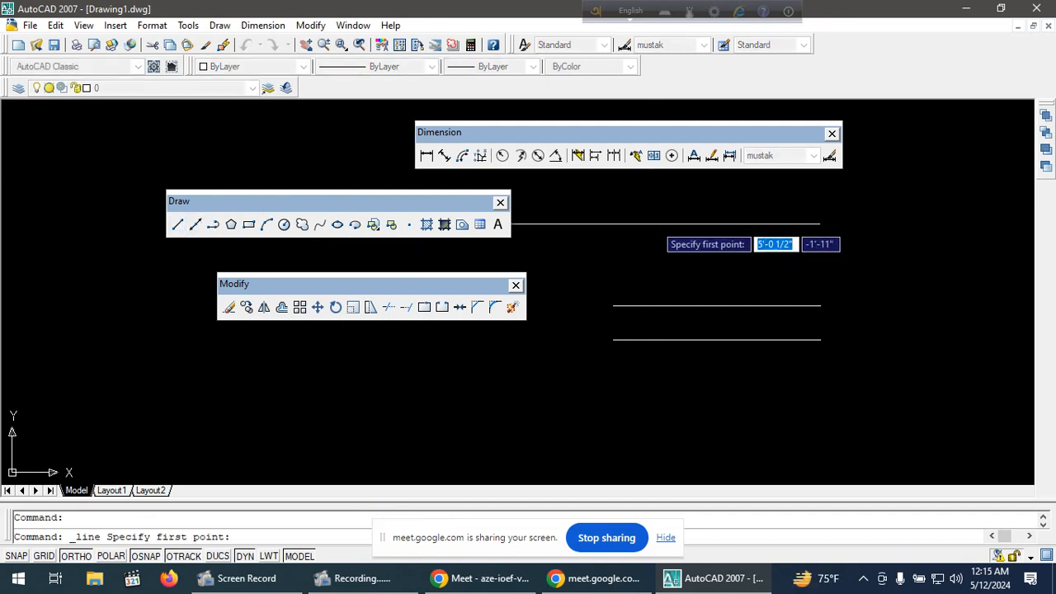
{"action": "left_click", "coordinate": [754, 236]}
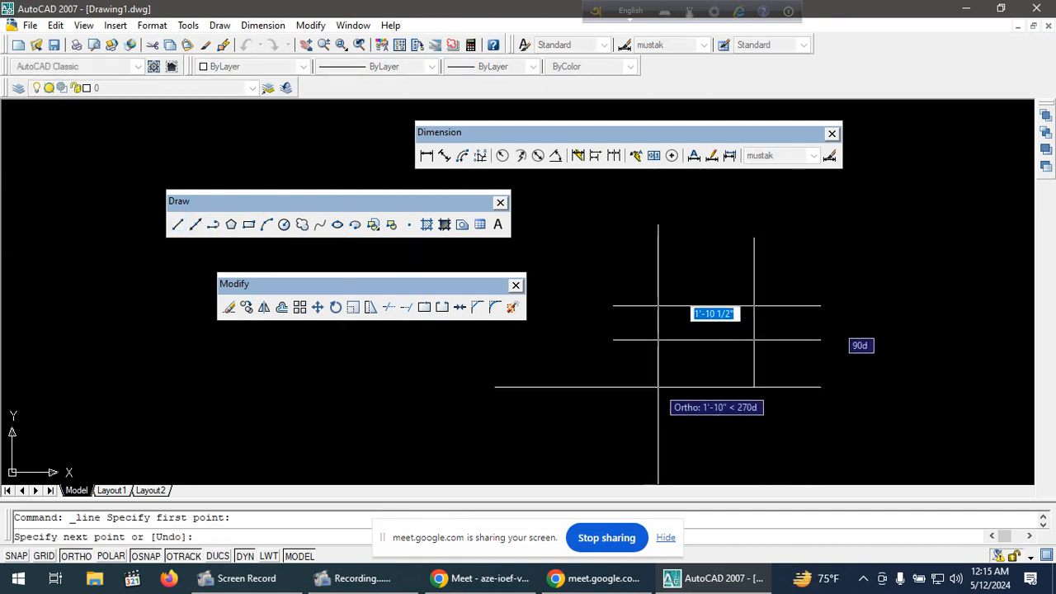